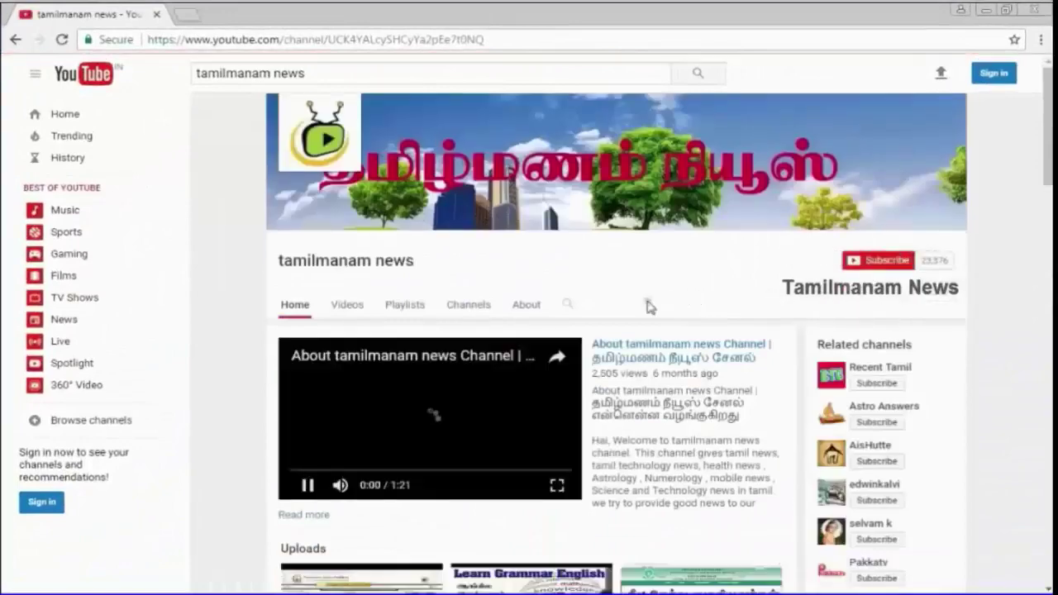
Open the tamilmanam news channel's Videos tab and scroll through its uploaded videos
scroll(458, 299, "down", 2)
left_click(349, 154)
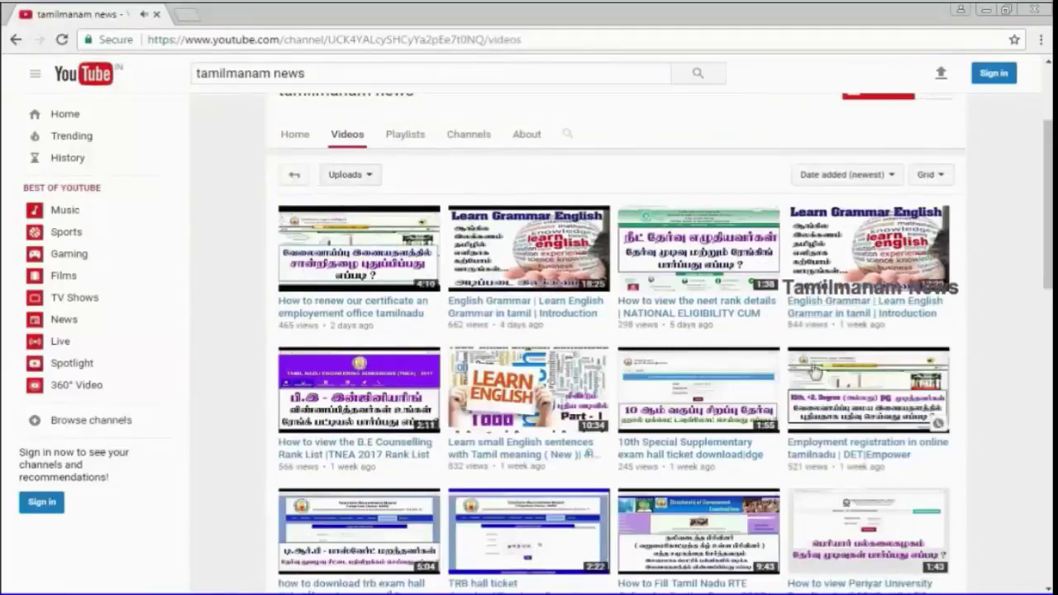
scroll(576, 424, "down", 2)
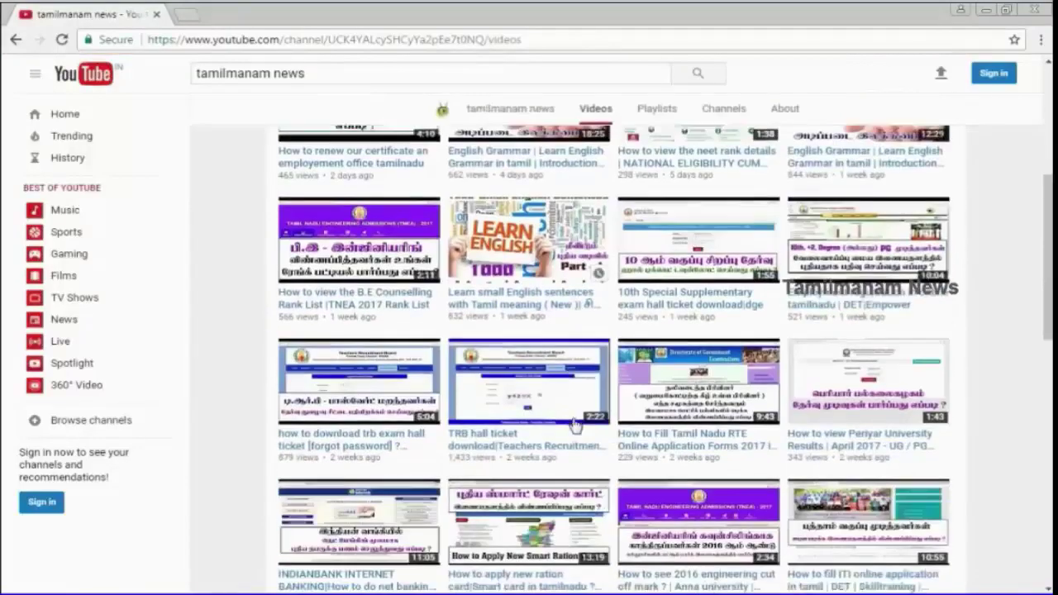
scroll(577, 424, "up", 5)
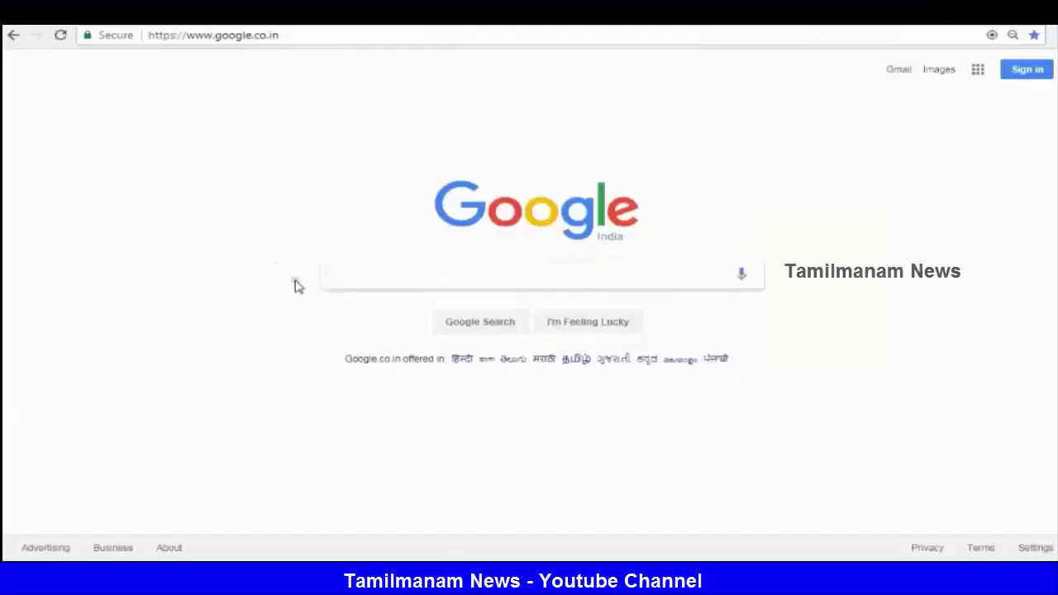
Search Google for 'railway reservation' and open the IRCTC Next Generation eTicketing System result
type("railwa")
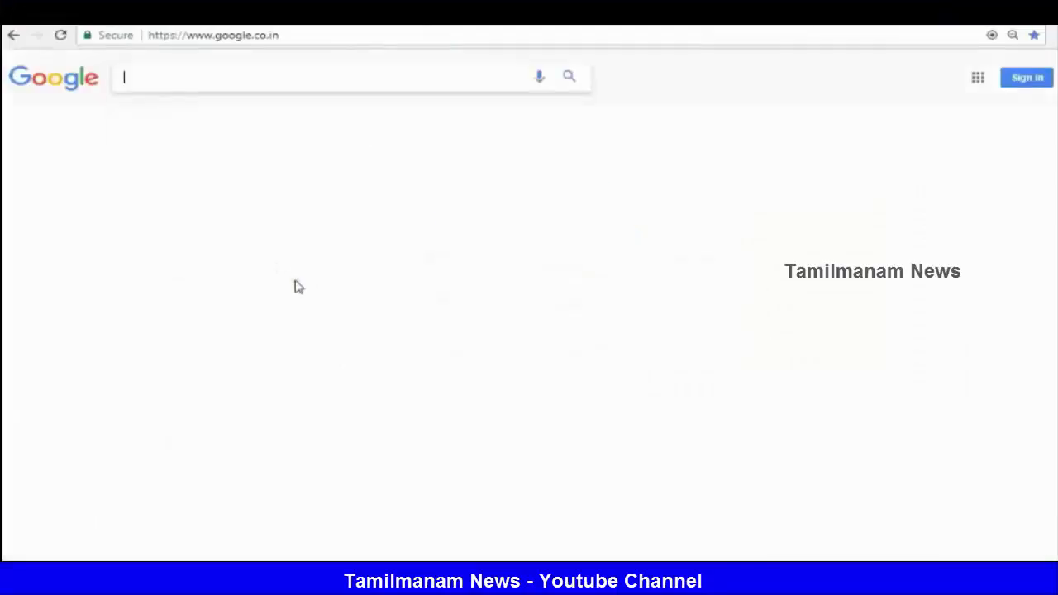
type("y ")
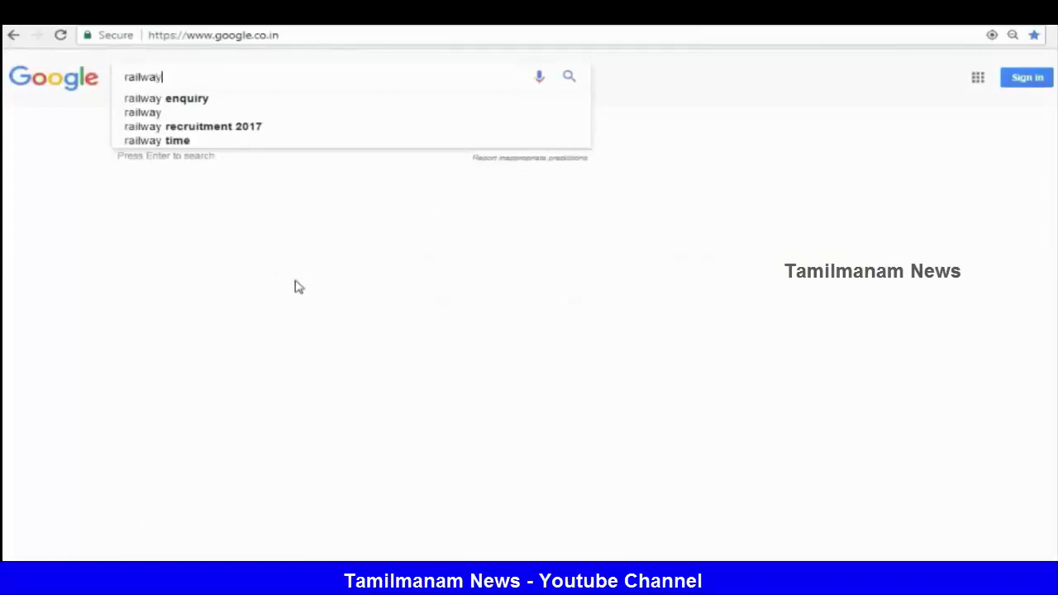
type("reservation")
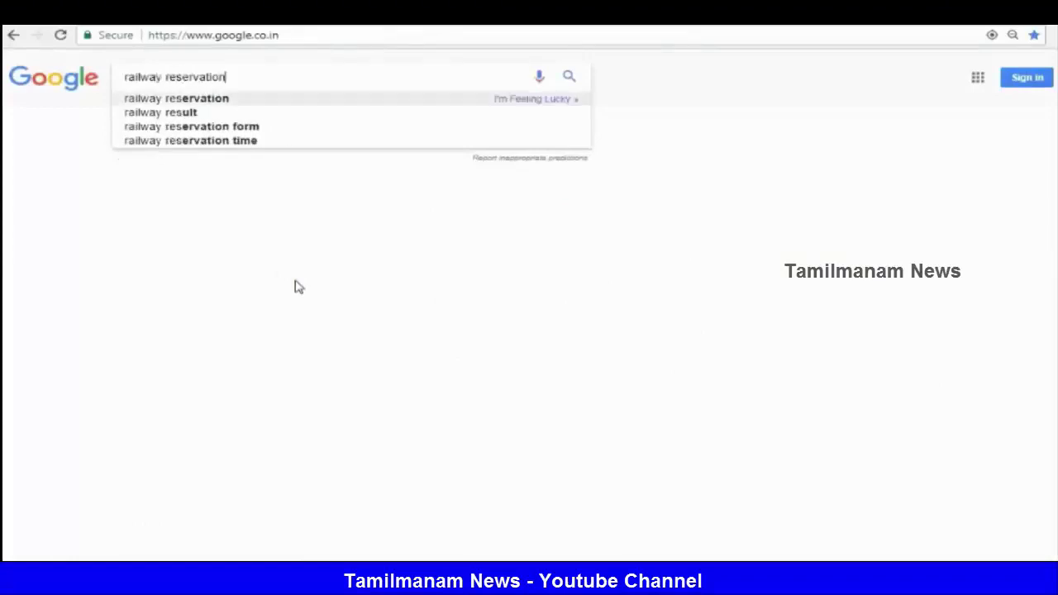
key("Return")
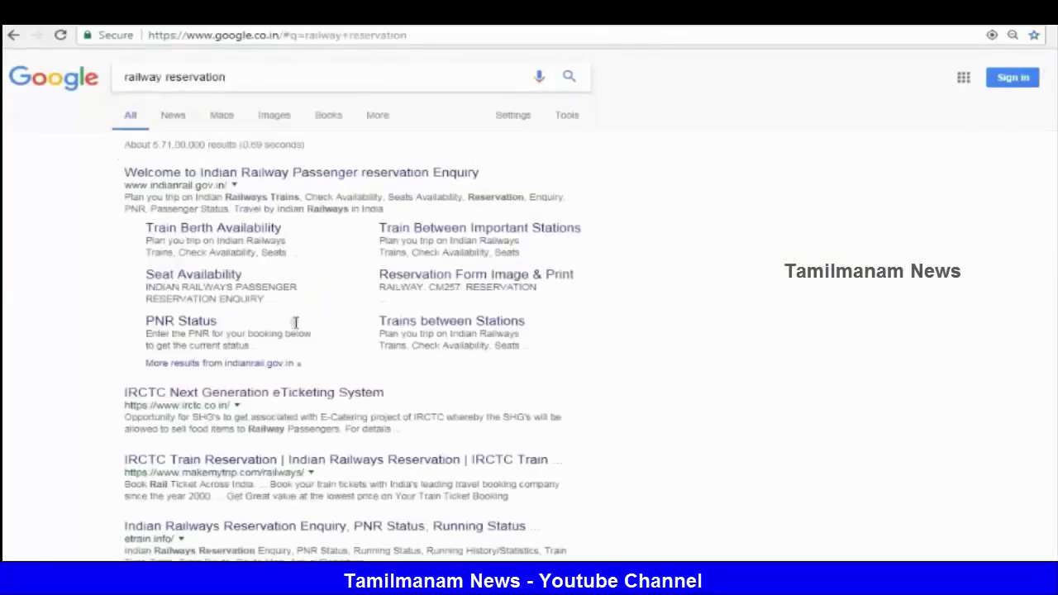
left_click(234, 400)
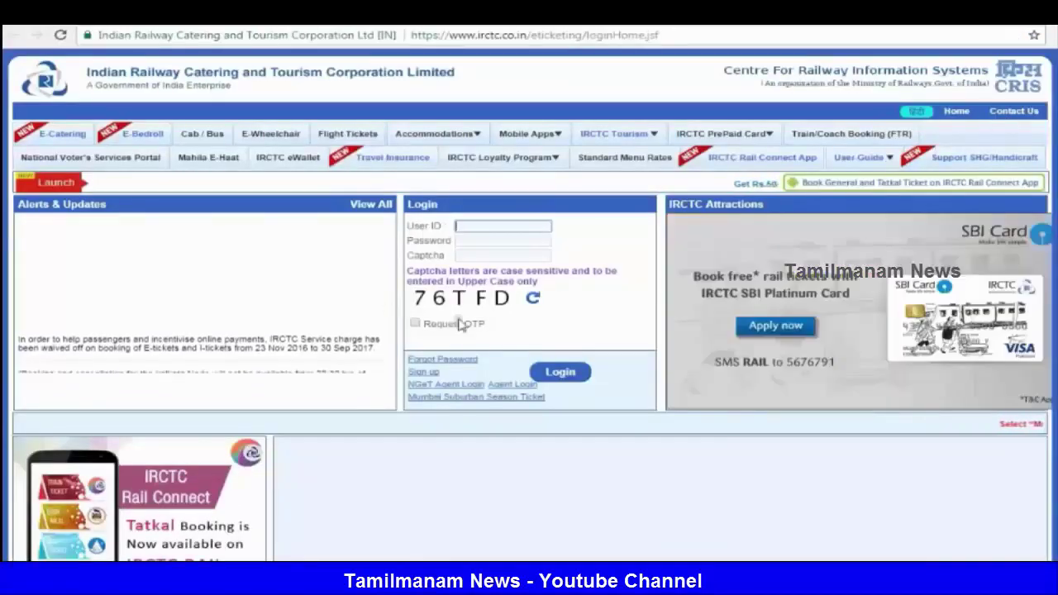
Open IRCTC sign-up and enter a user ID, adjusting it until availability check passes
left_click(421, 372)
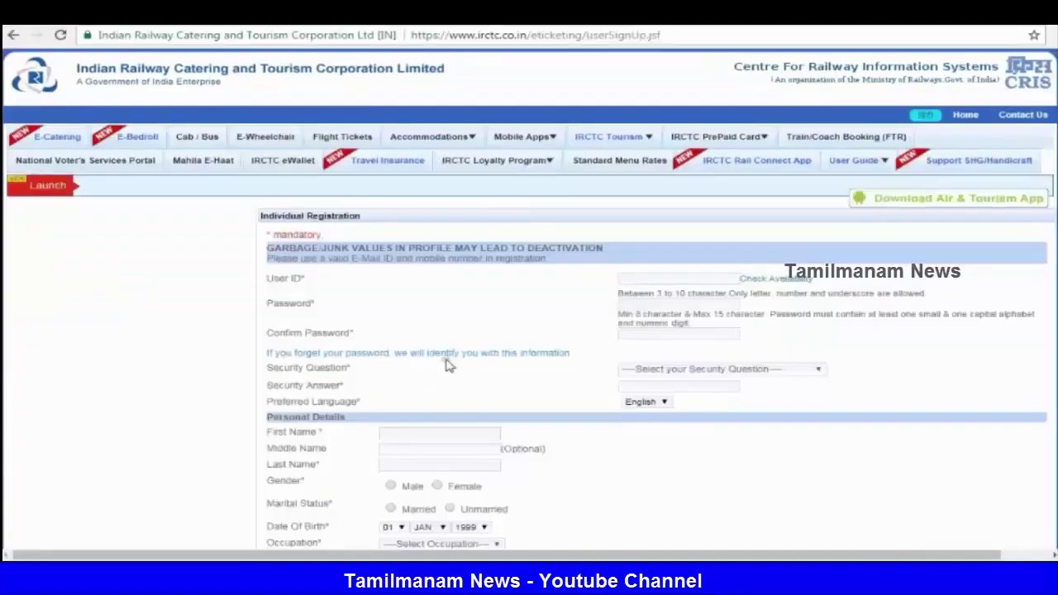
left_click(628, 281)
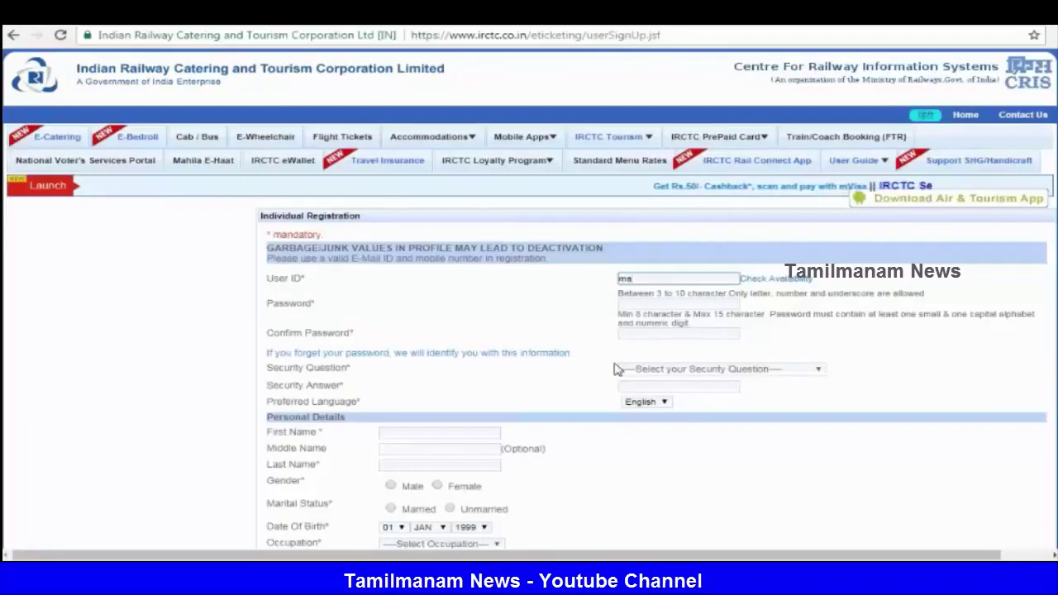
type("gesh2017")
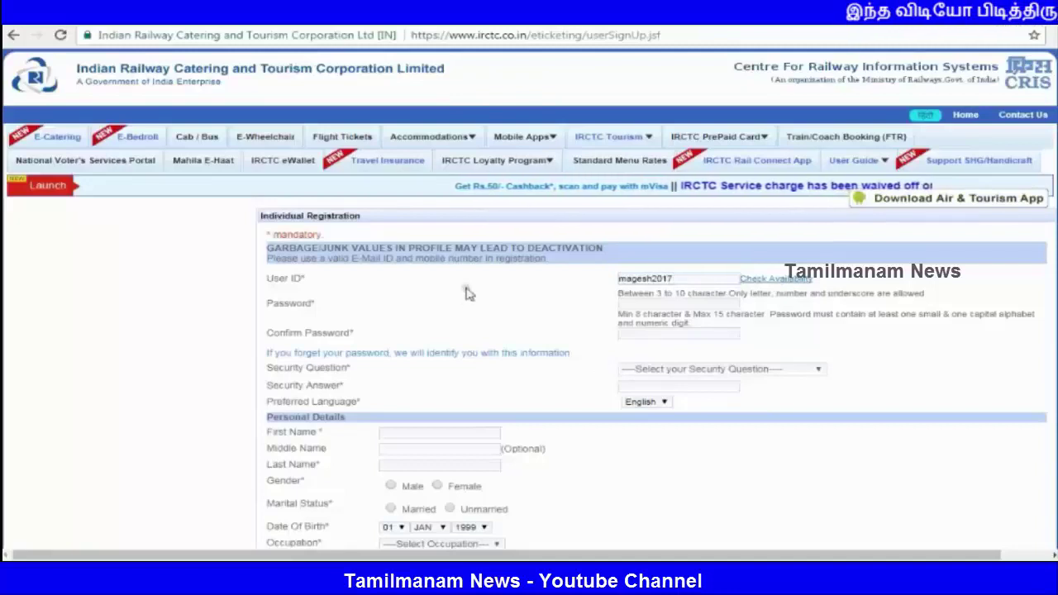
left_click(768, 281)
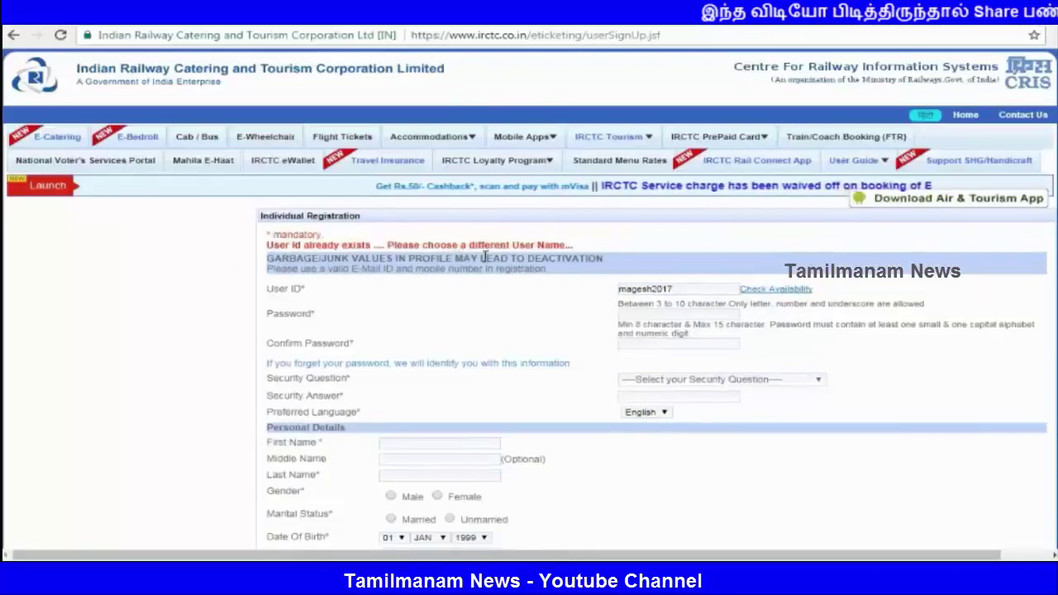
left_click(682, 291)
key("BackSpace")
key("BackSpace")
key("BackSpace")
key("BackSpace")
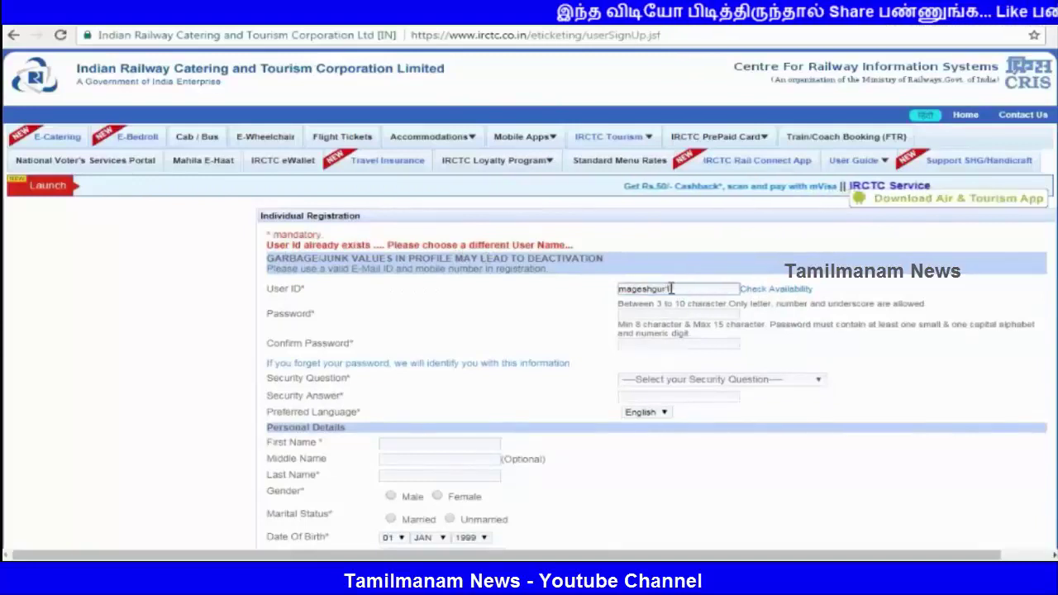
left_click(747, 292)
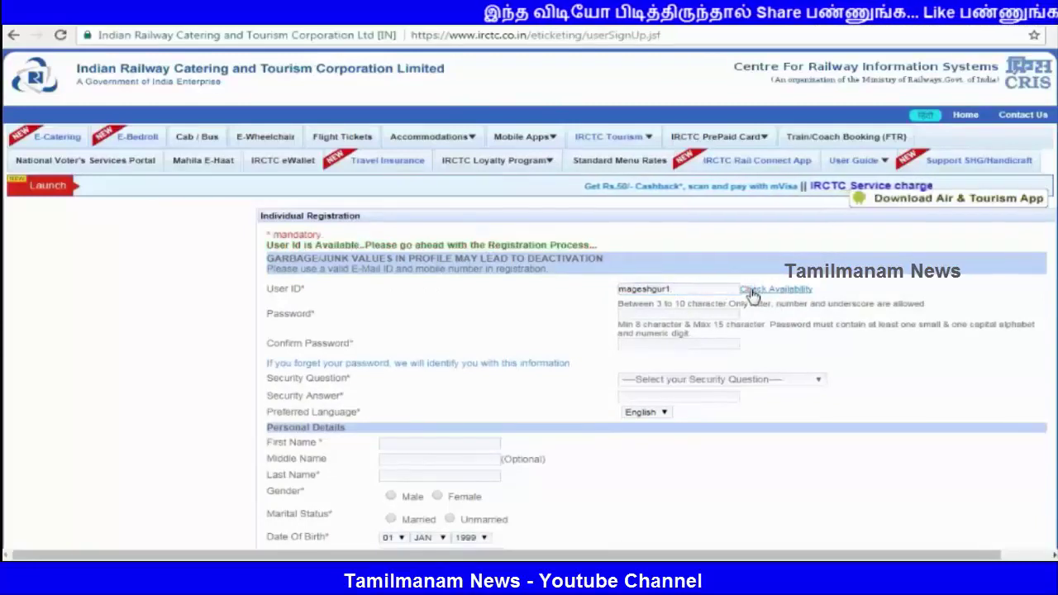
Enter the account password in both fields and answer the pet-name security question
left_click(632, 316)
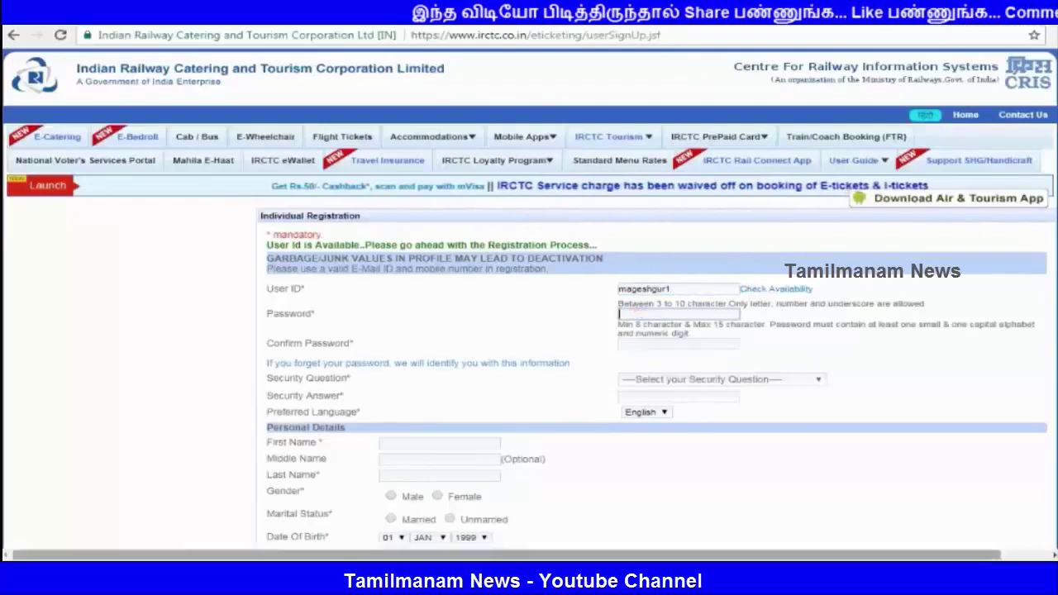
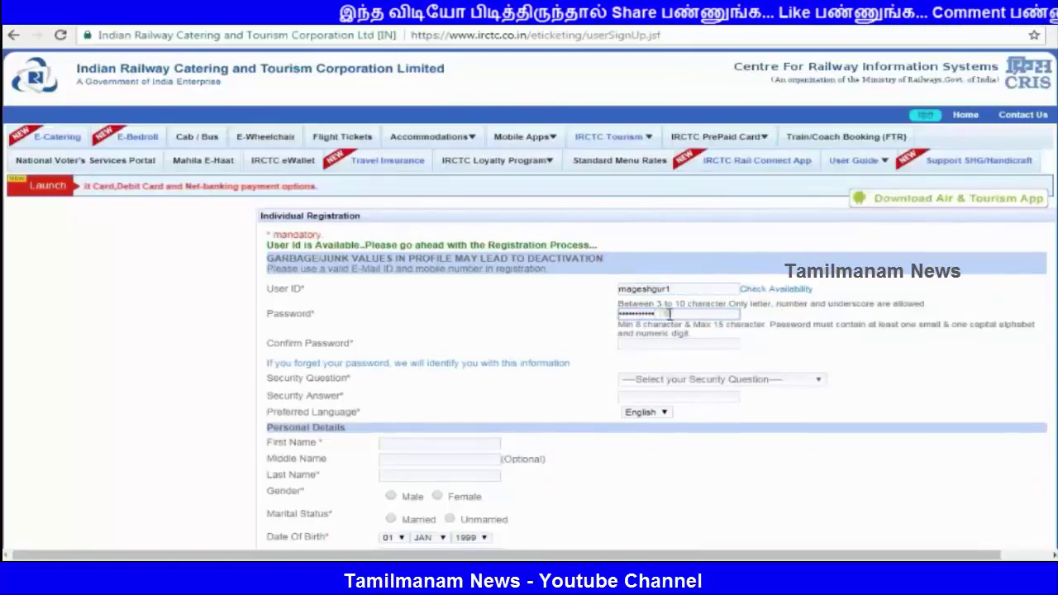
left_click(637, 344)
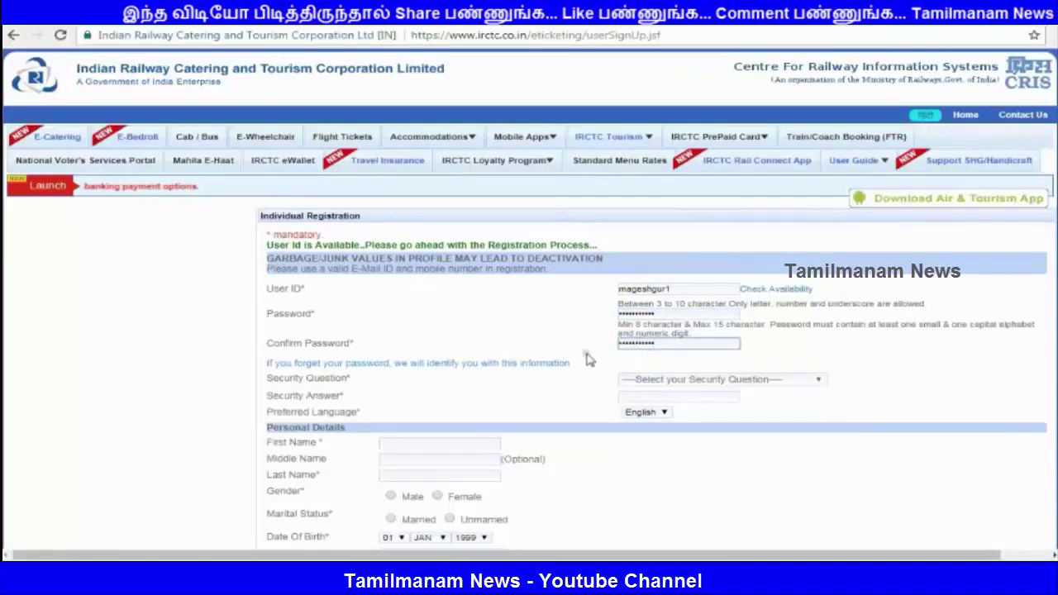
left_click(645, 382)
left_click(649, 402)
left_click(645, 398)
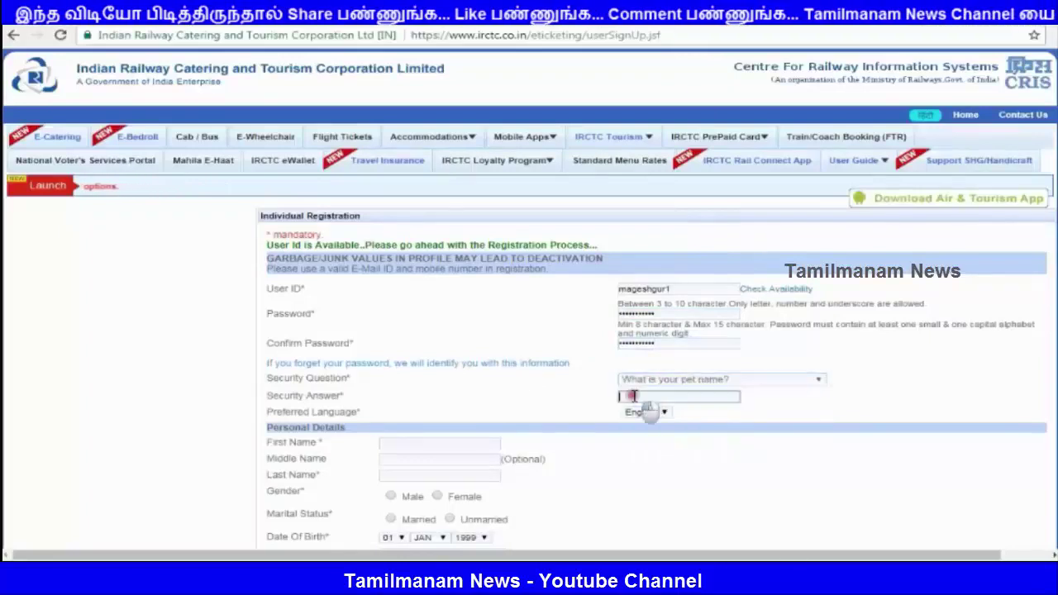
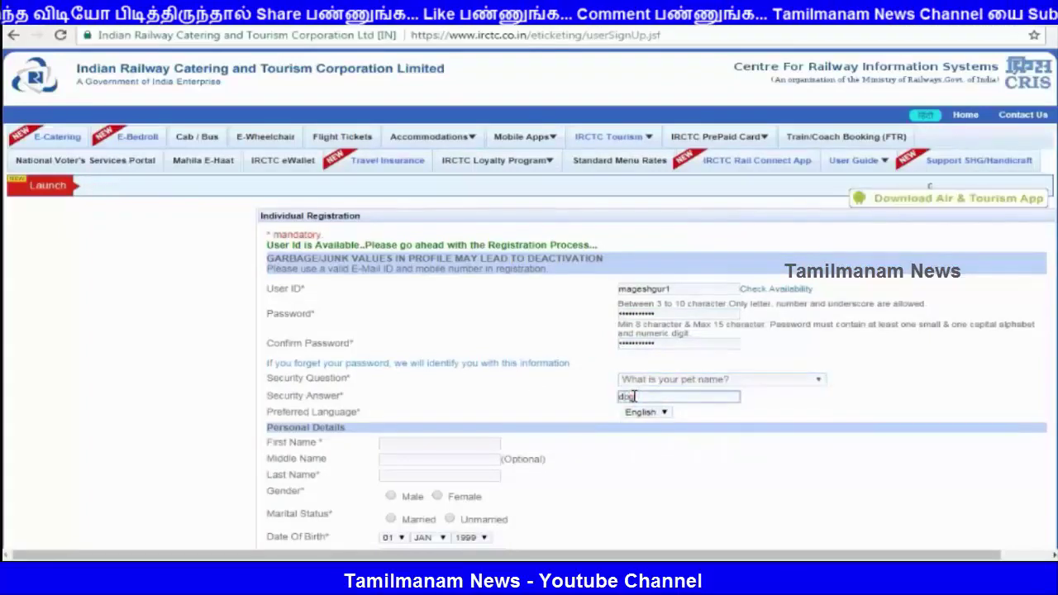
scroll(578, 372, "down", 2)
Enter the applicant's first name and last name, leaving middle name blank
key("Tab")
key("Tab")
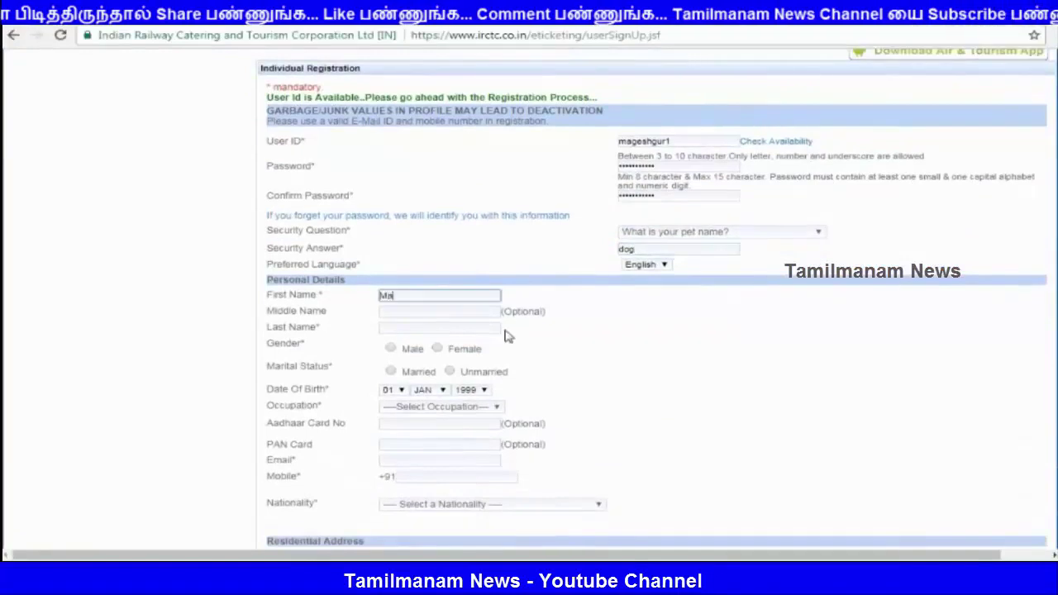
type("Mageshw")
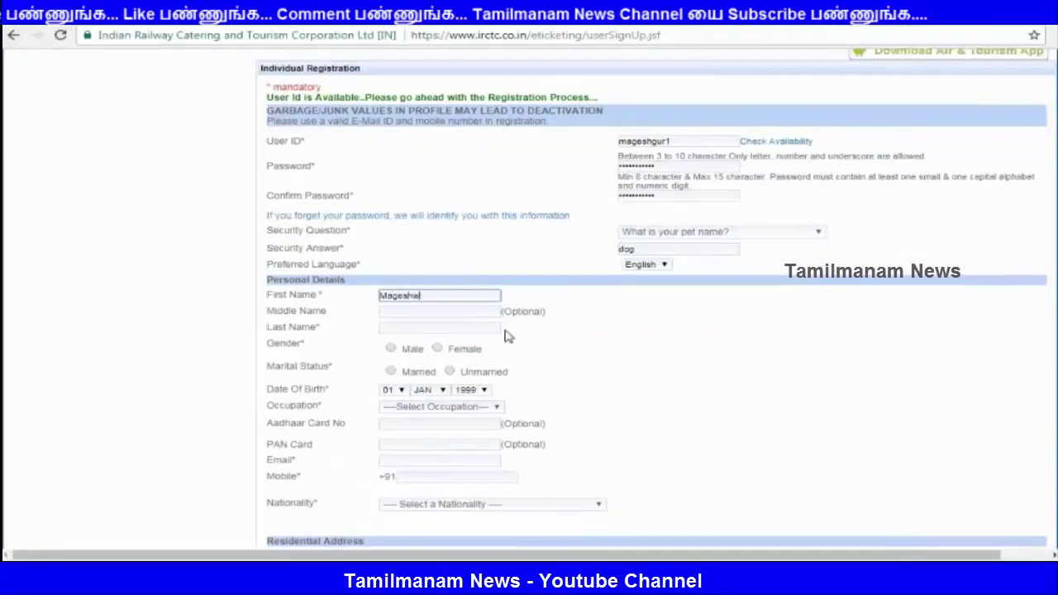
type("aran")
key("Tab")
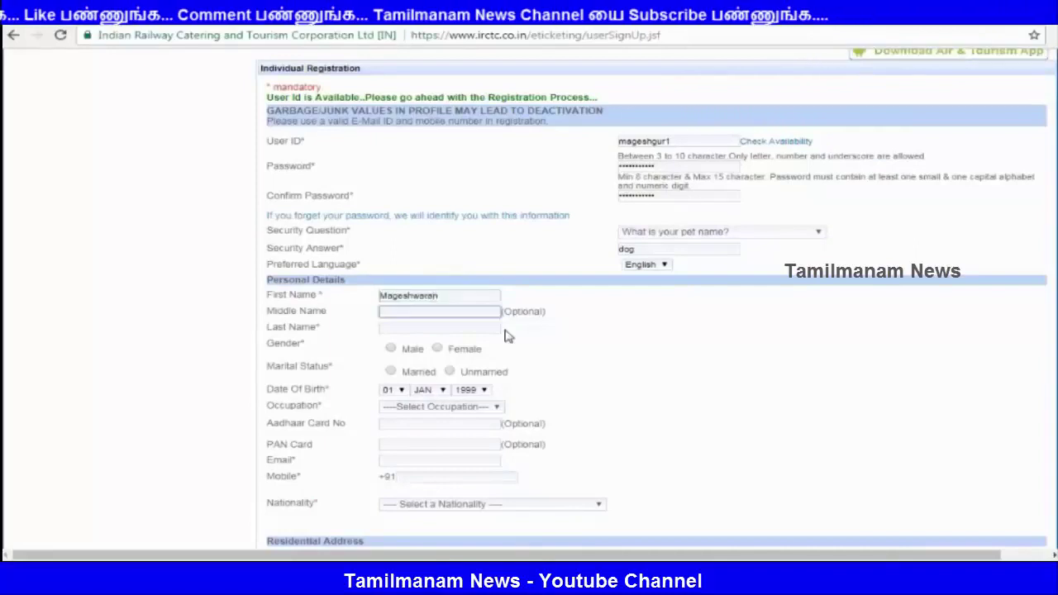
key("Tab")
type("A")
key("Tab")
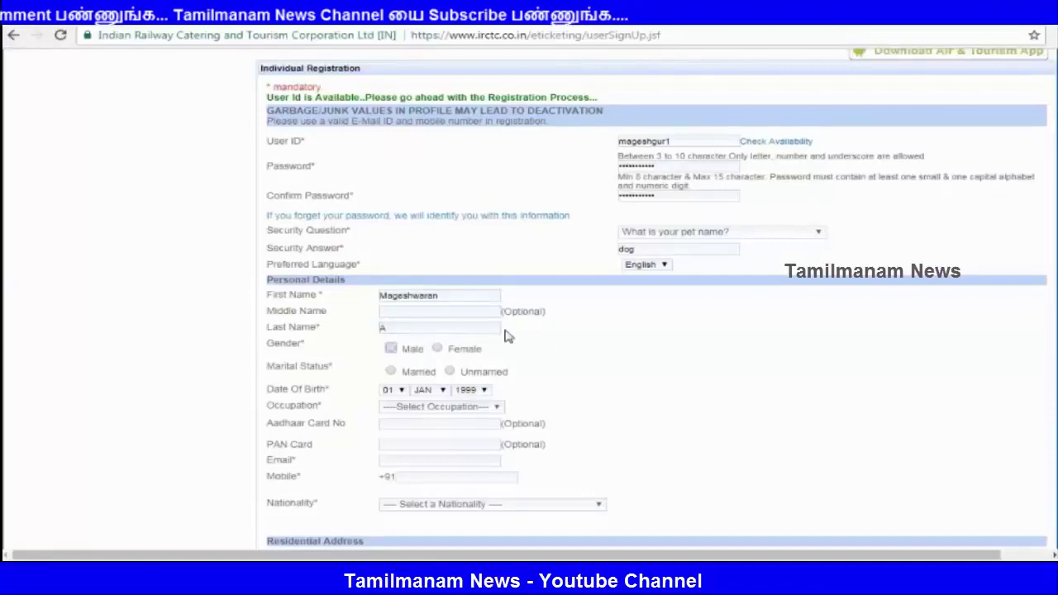
left_click(394, 325)
type("rumgumug")
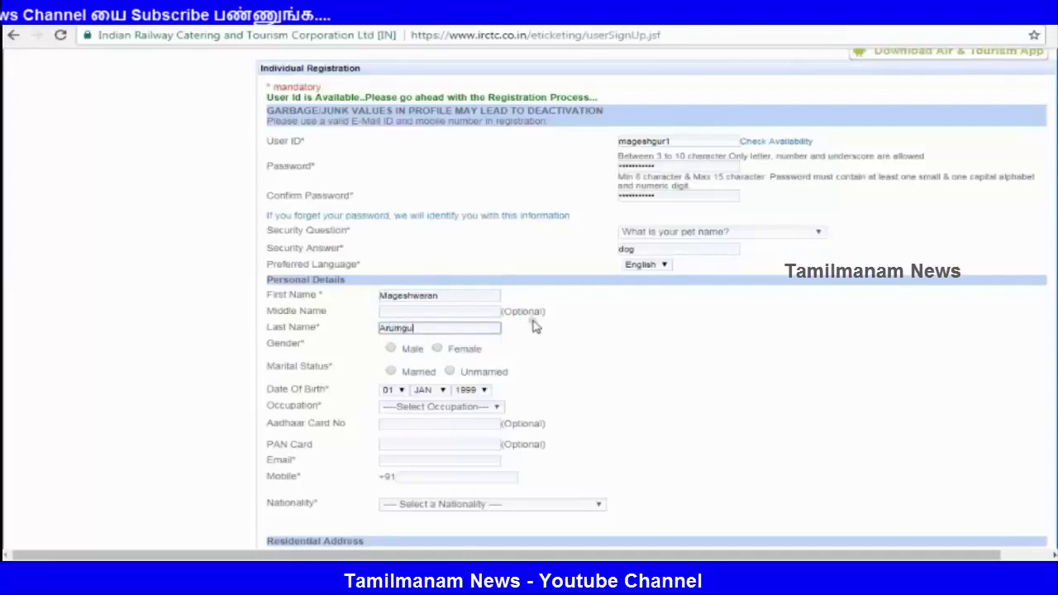
key("BackSpace")
type("ugam")
key("Tab")
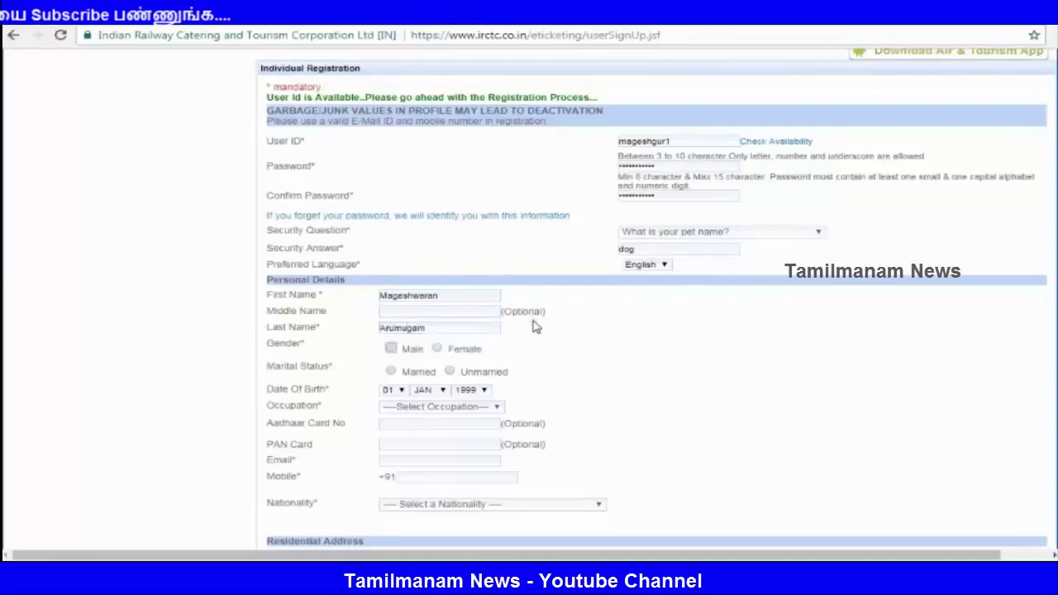
left_click(394, 350)
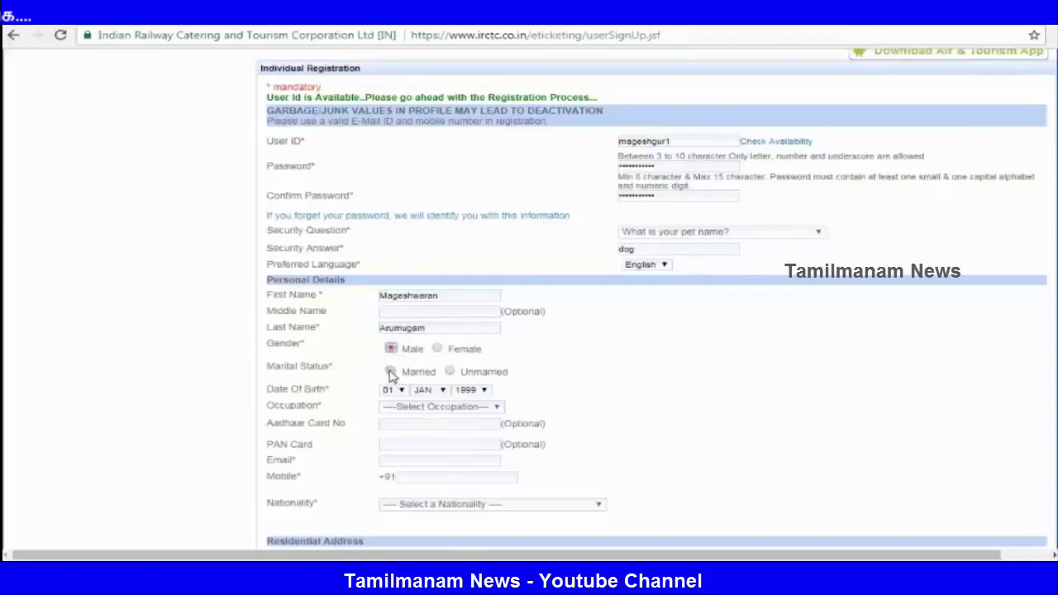
left_click(391, 372)
left_click(402, 390)
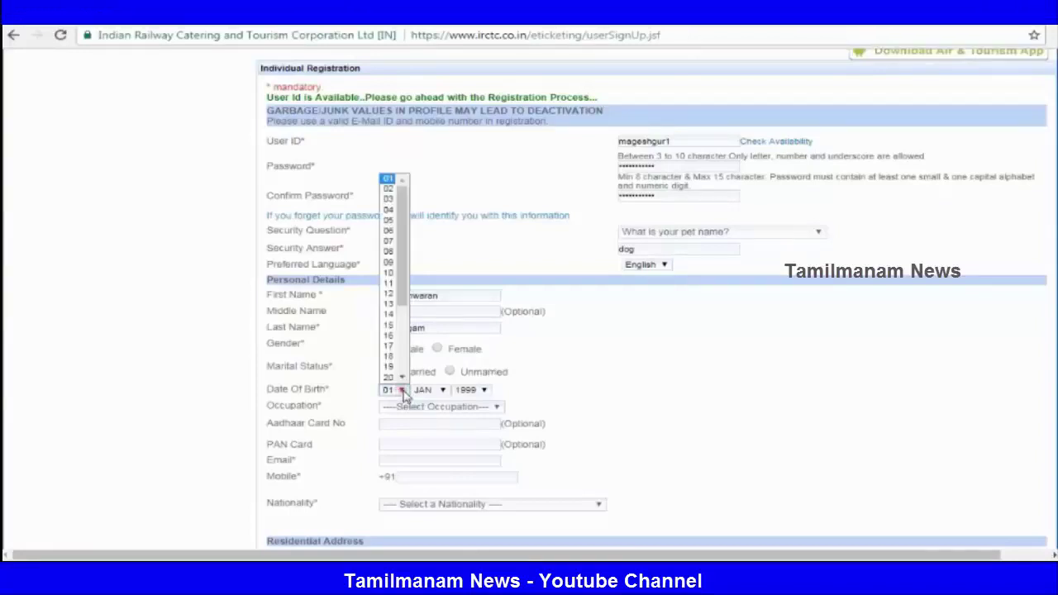
left_click_drag(402, 290, 402, 296)
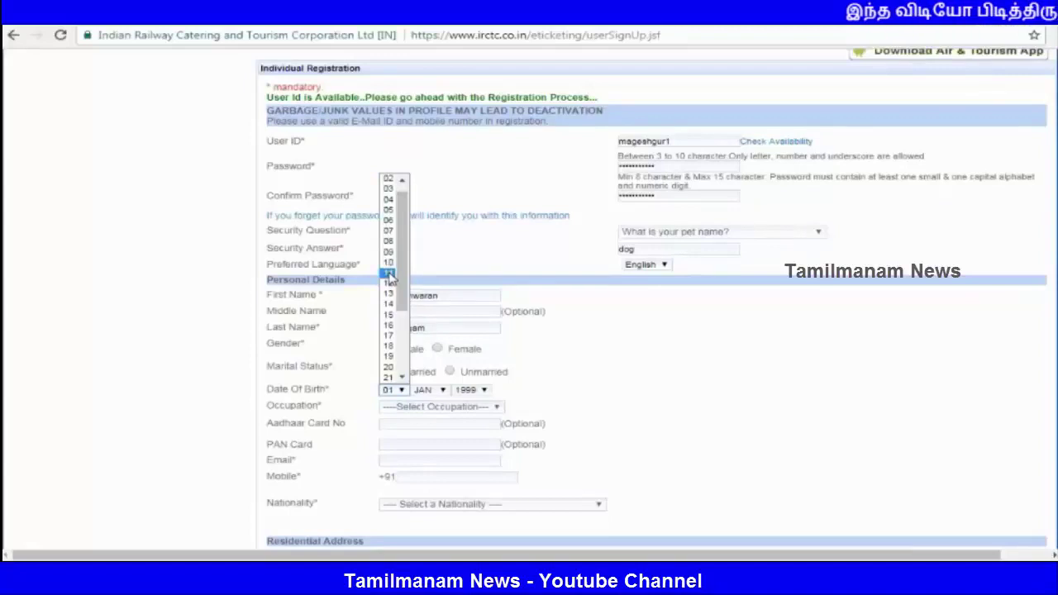
left_click(388, 231)
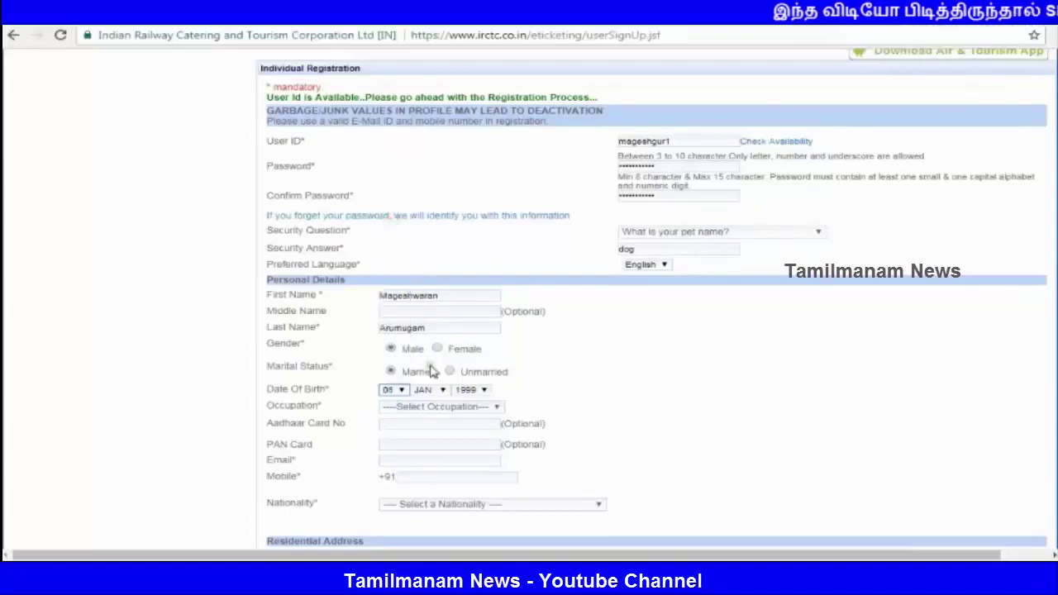
left_click(429, 389)
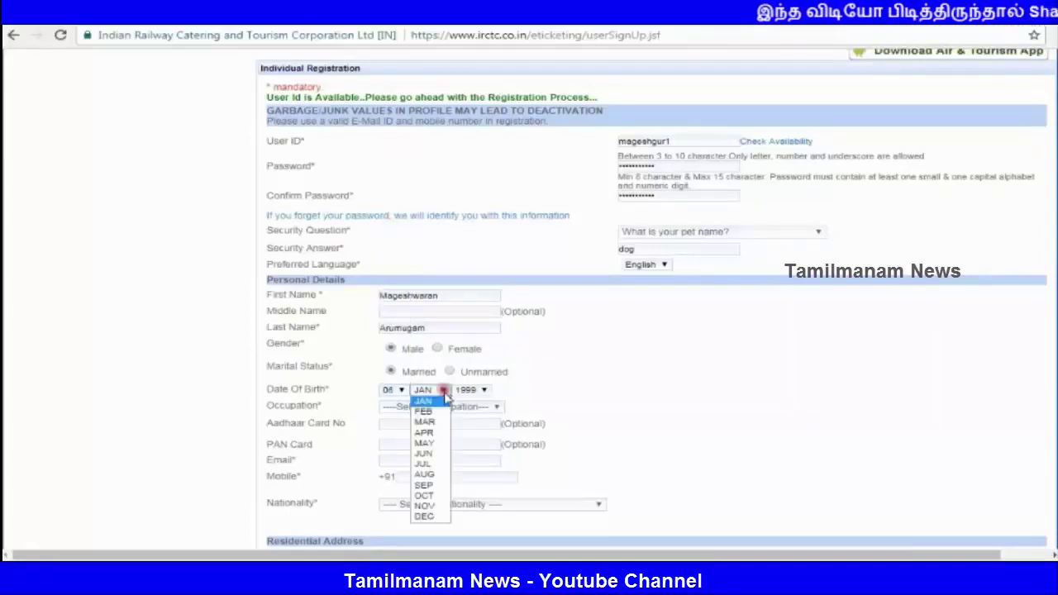
left_click(423, 495)
left_click(484, 389)
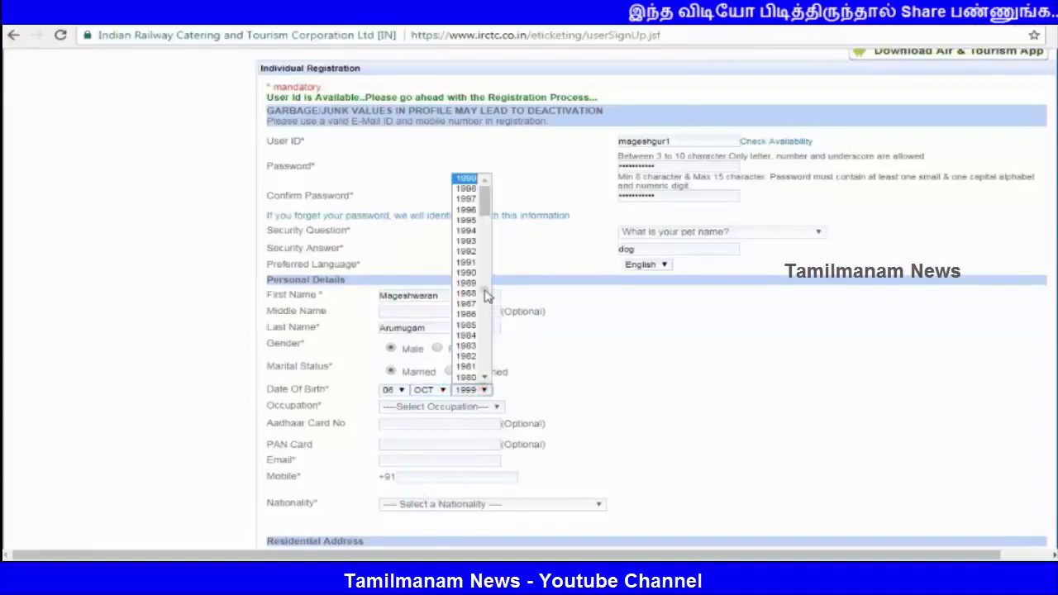
scroll(465, 265, "down", 3)
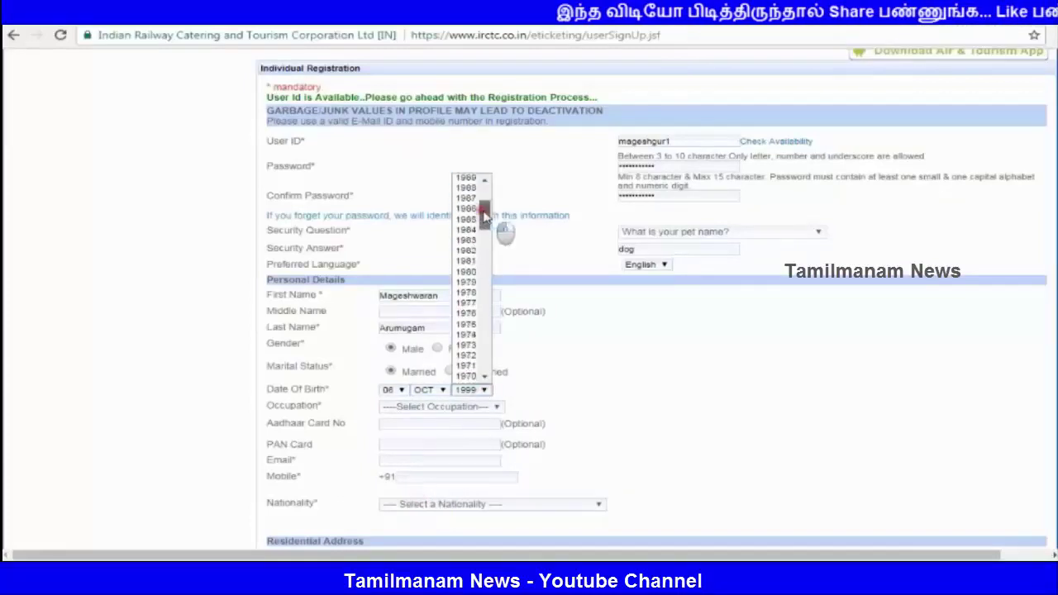
left_click(465, 271)
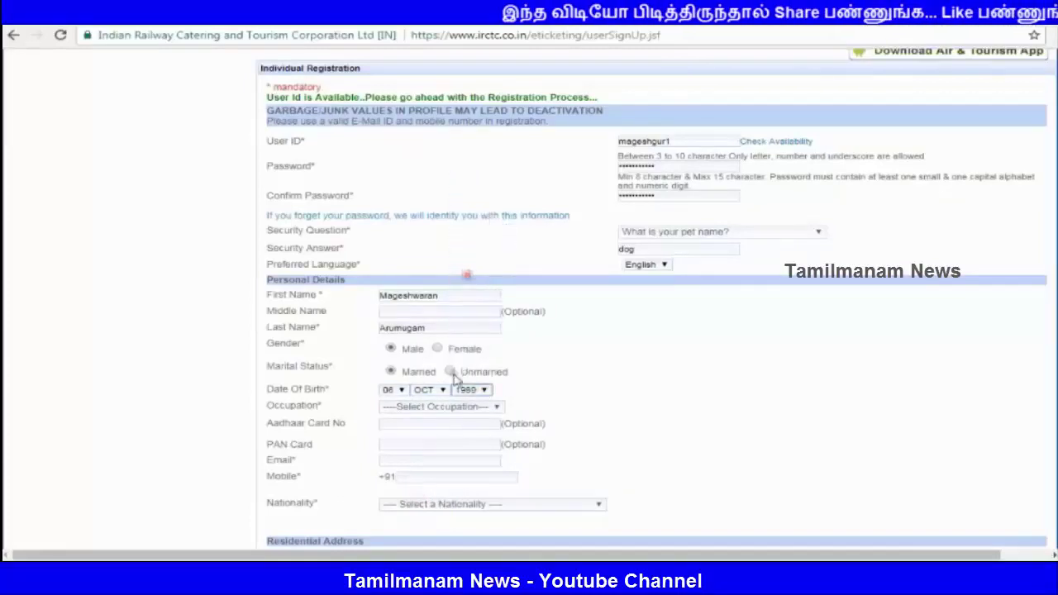
Choose Private as occupation, enter the Aadhaar number, and open Google in a new tab
left_click(418, 407)
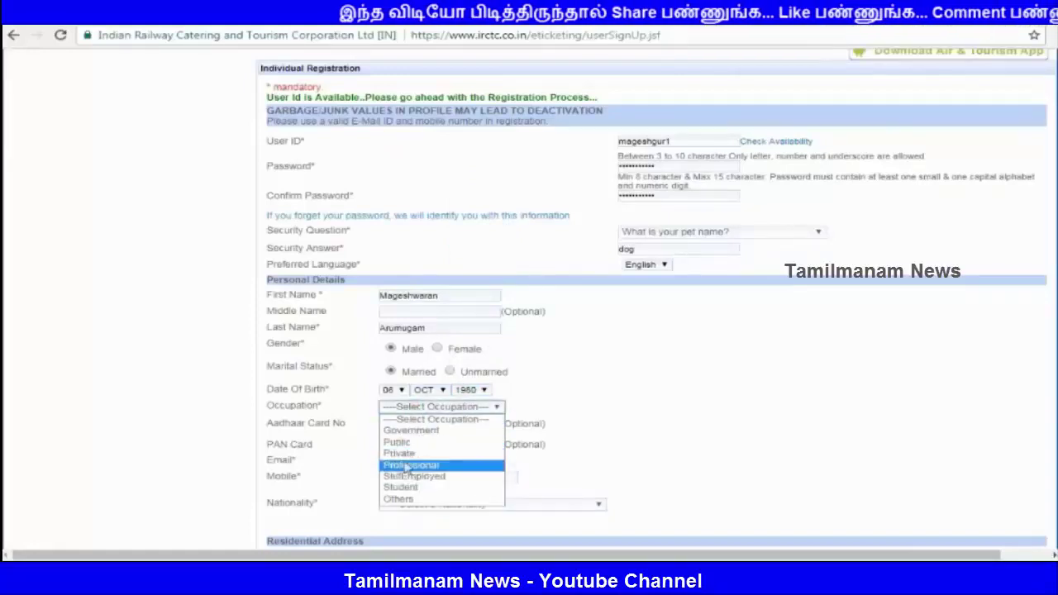
left_click(404, 457)
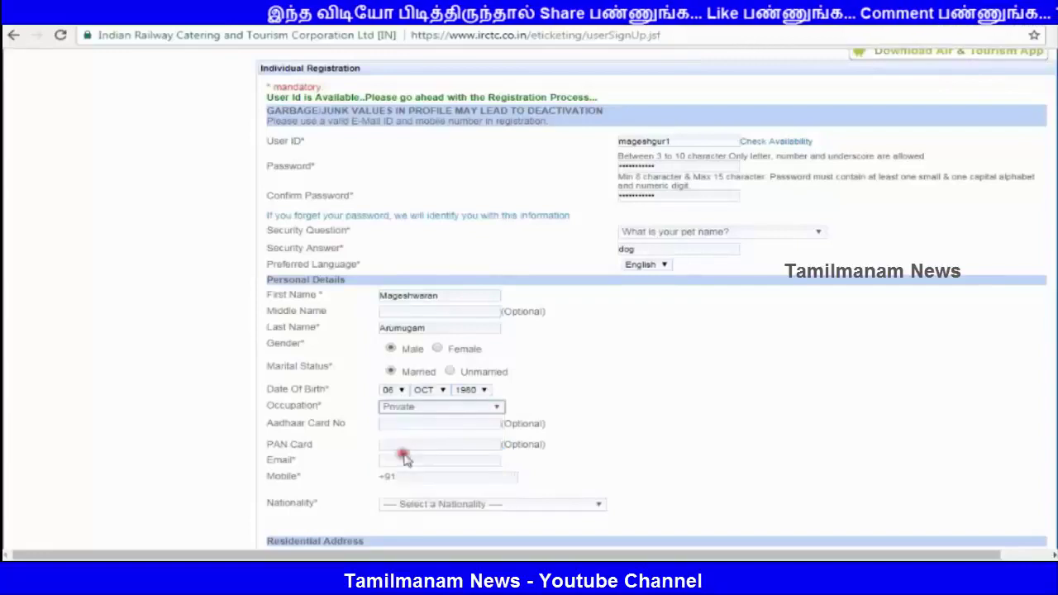
scroll(405, 460, "down", 3)
left_click(394, 277)
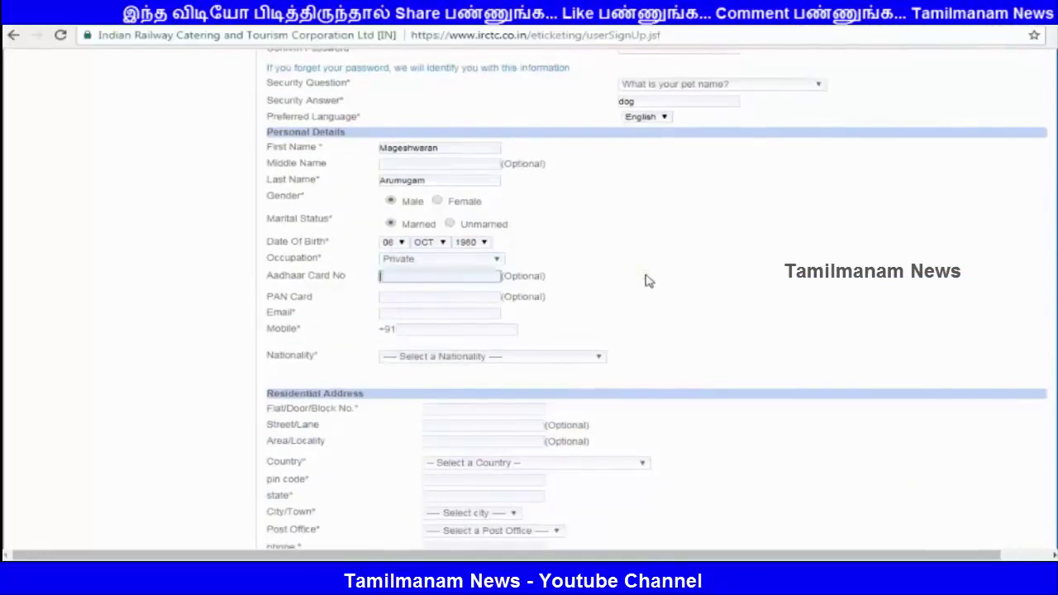
type("1234")
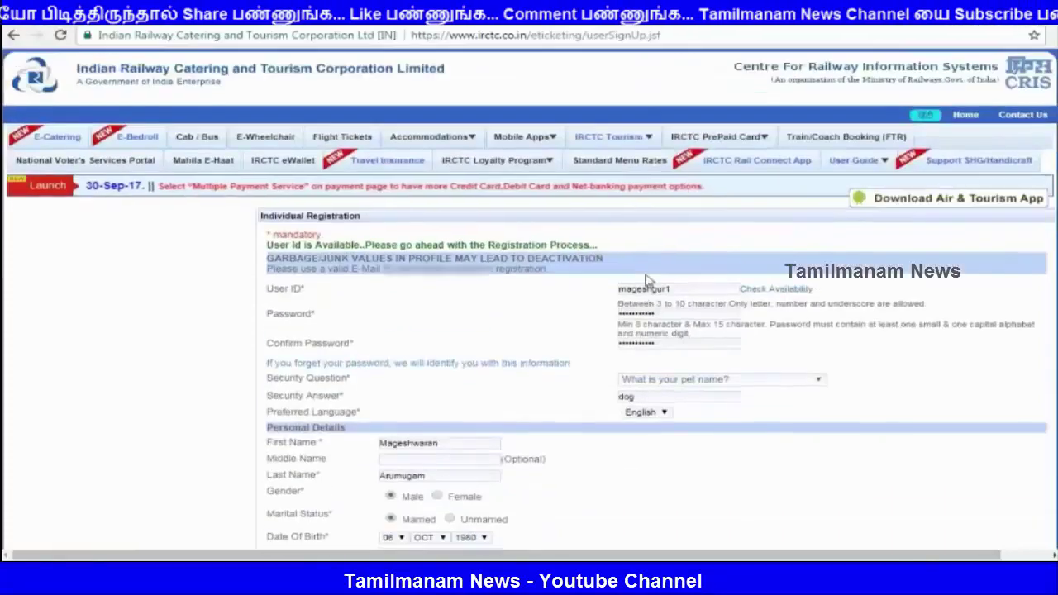
scroll(529, 303, "down", 5)
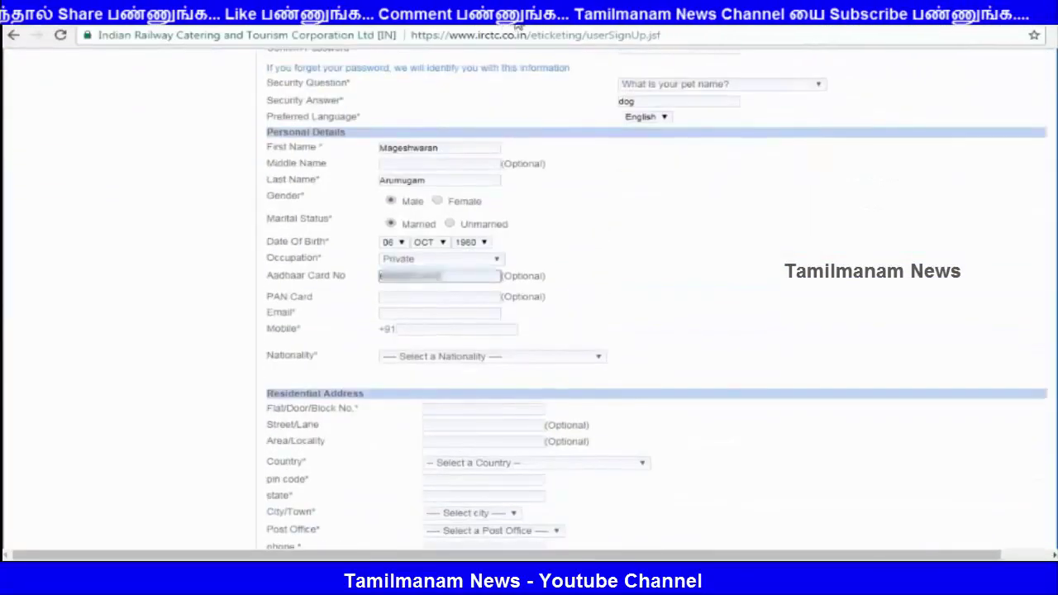
left_click(518, 24)
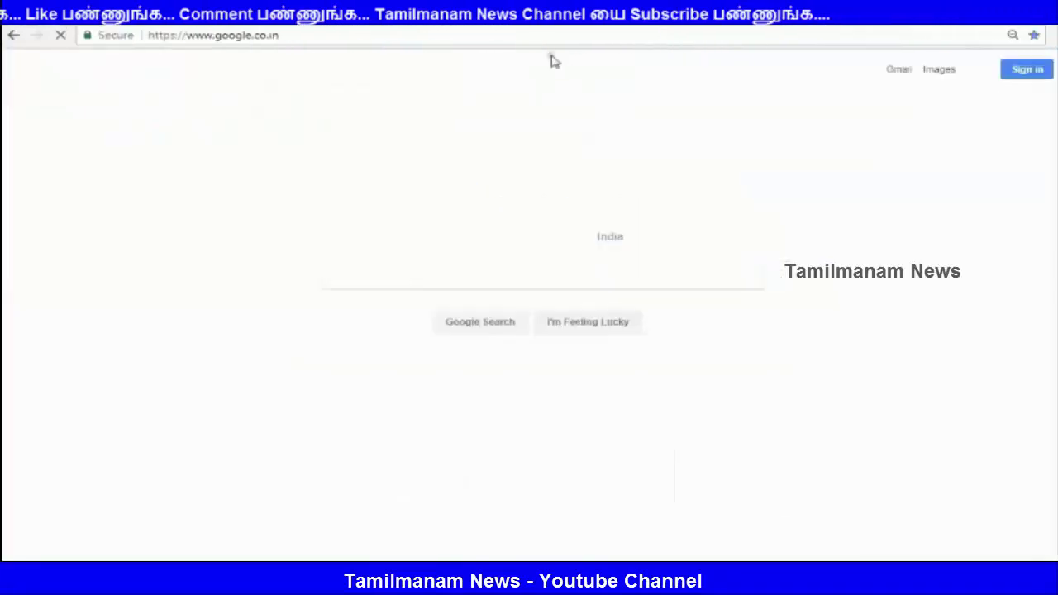
Start creating a Google account and enter the first name, last name and a username
left_click(1025, 71)
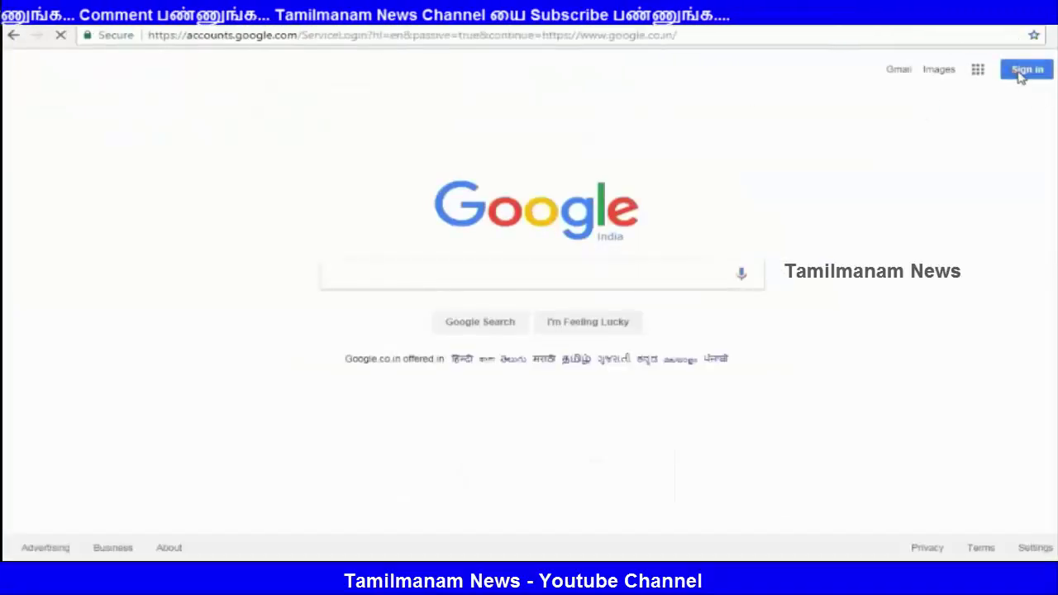
left_click(405, 366)
left_click(420, 379)
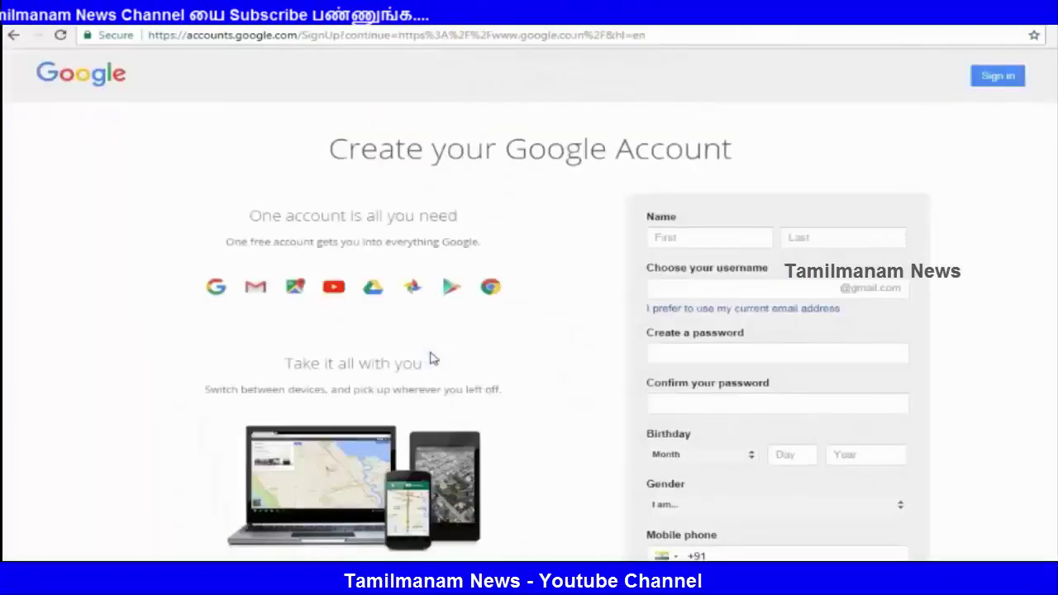
left_click(675, 242)
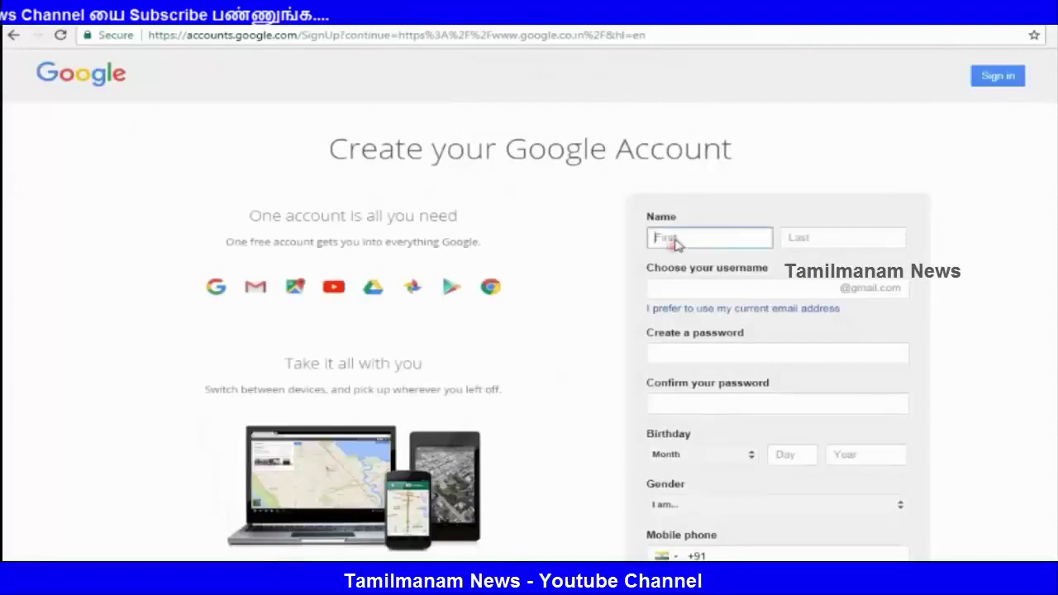
type("mu")
key("BackSpace")
key("BackSpace")
type("mageshwaran")
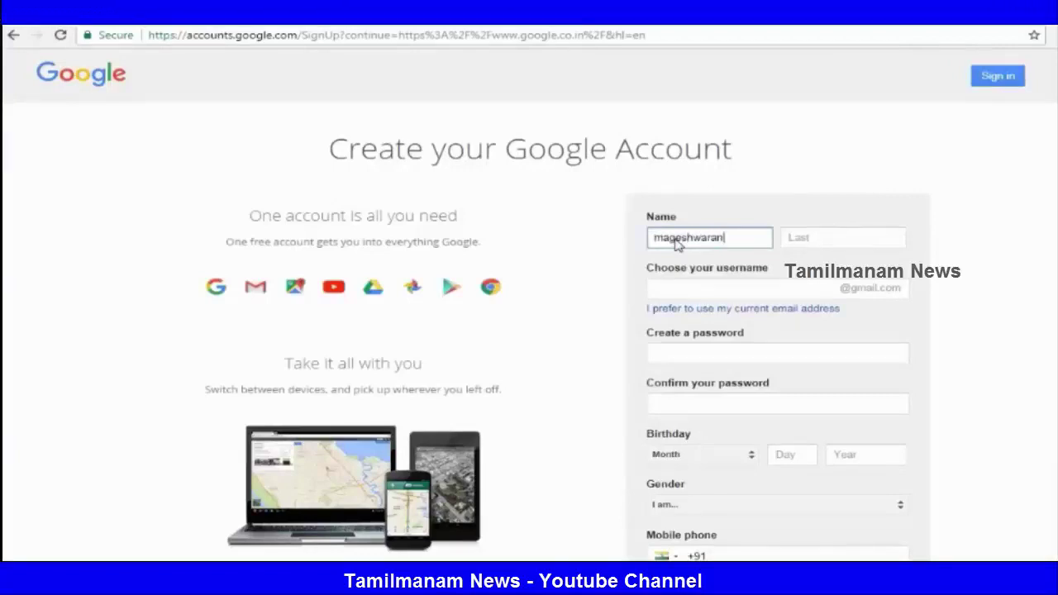
key("Tab")
type("a")
key("Tab")
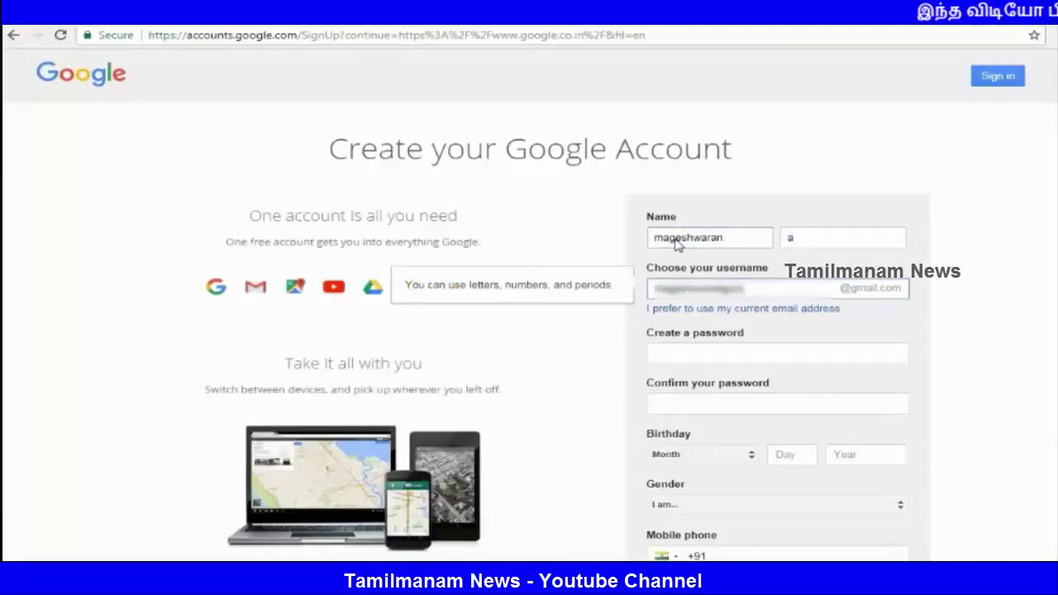
key("Tab")
Enter the new Google account password in both password fields
left_click(801, 354)
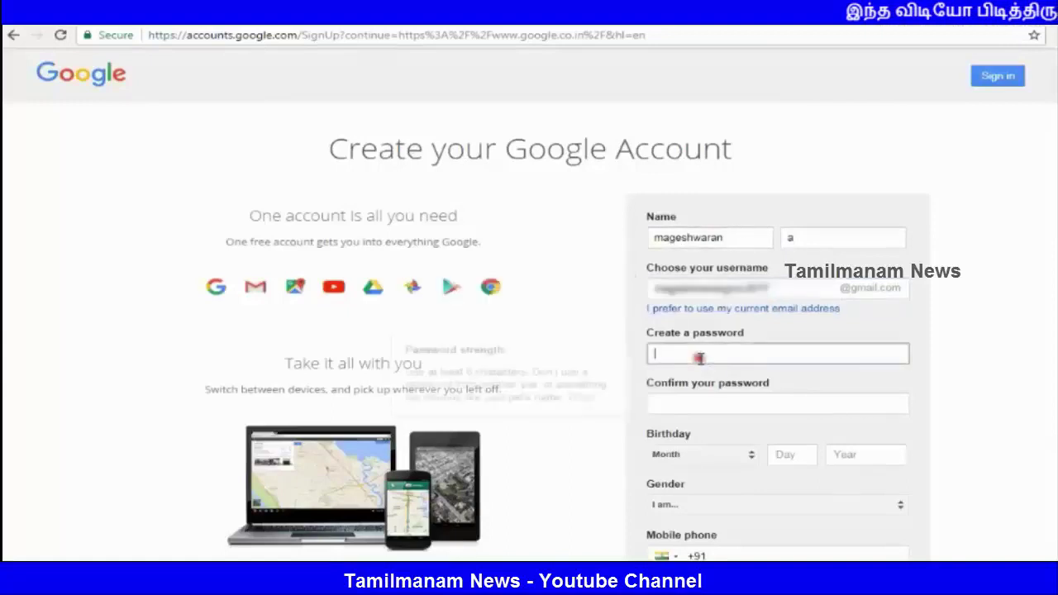
type("**********")
left_click(715, 404)
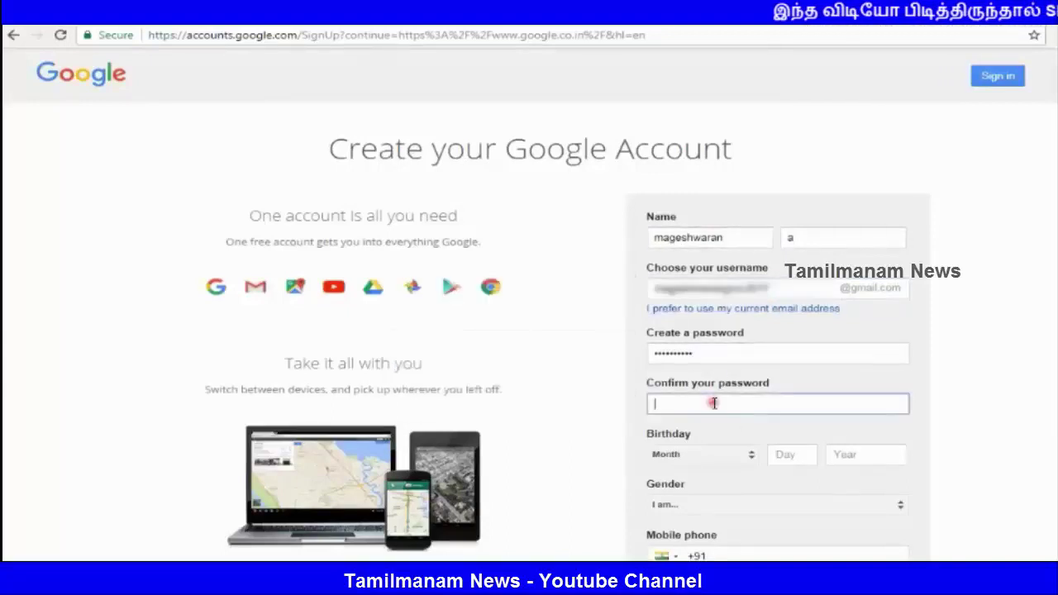
scroll(714, 404, "down", 2)
left_click(725, 310)
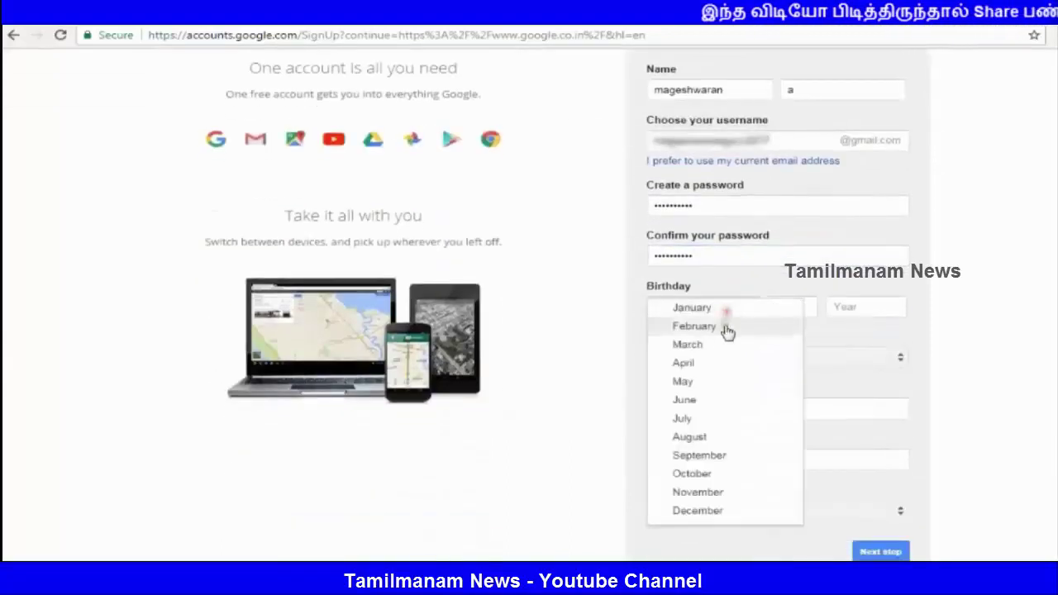
left_click(698, 474)
left_click(796, 307)
type("06")
key("Tab")
type("1980")
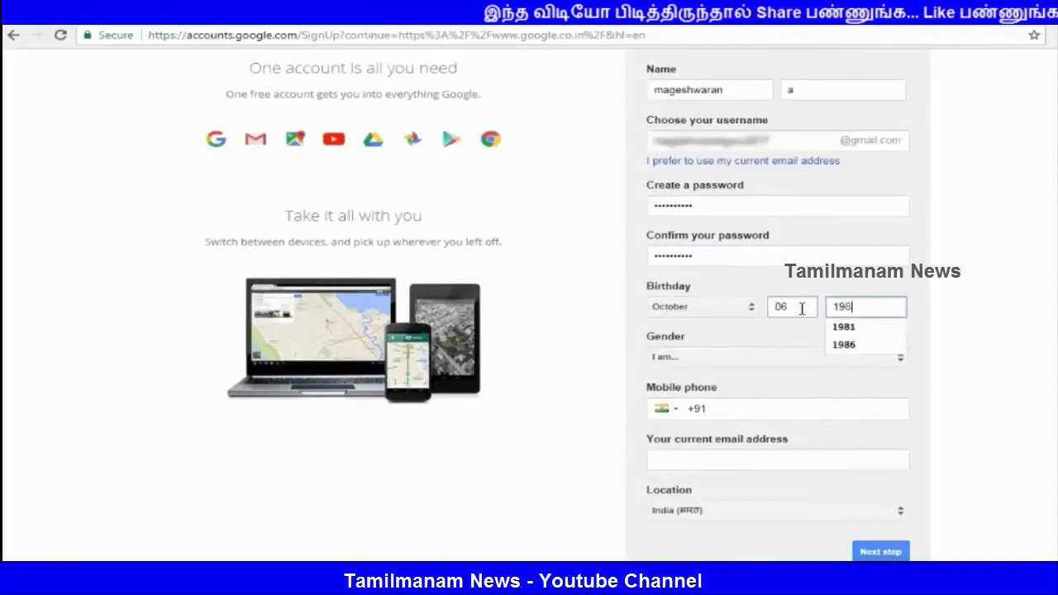
left_click(699, 356)
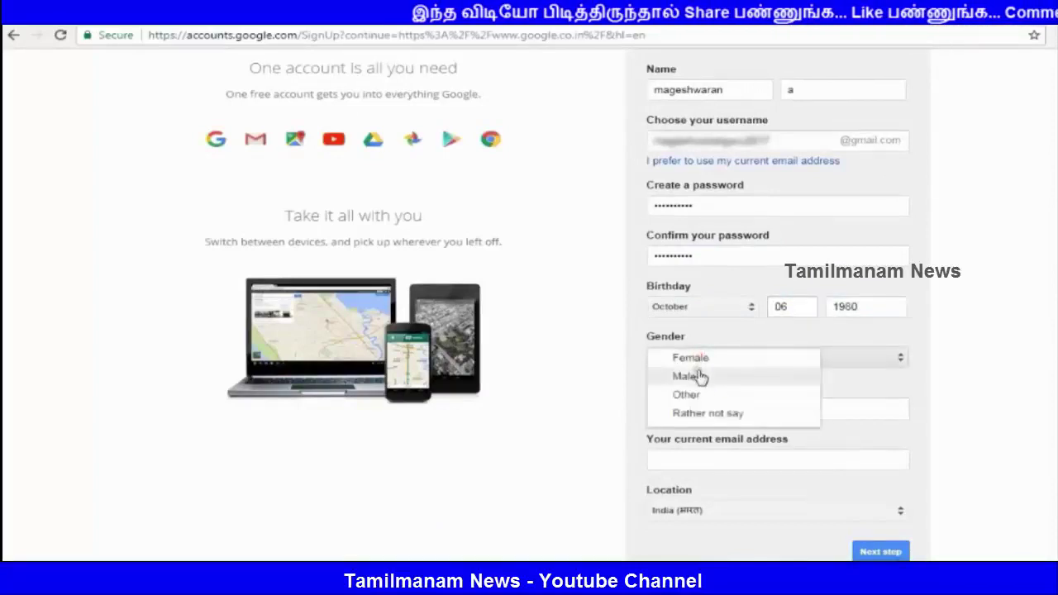
left_click(688, 377)
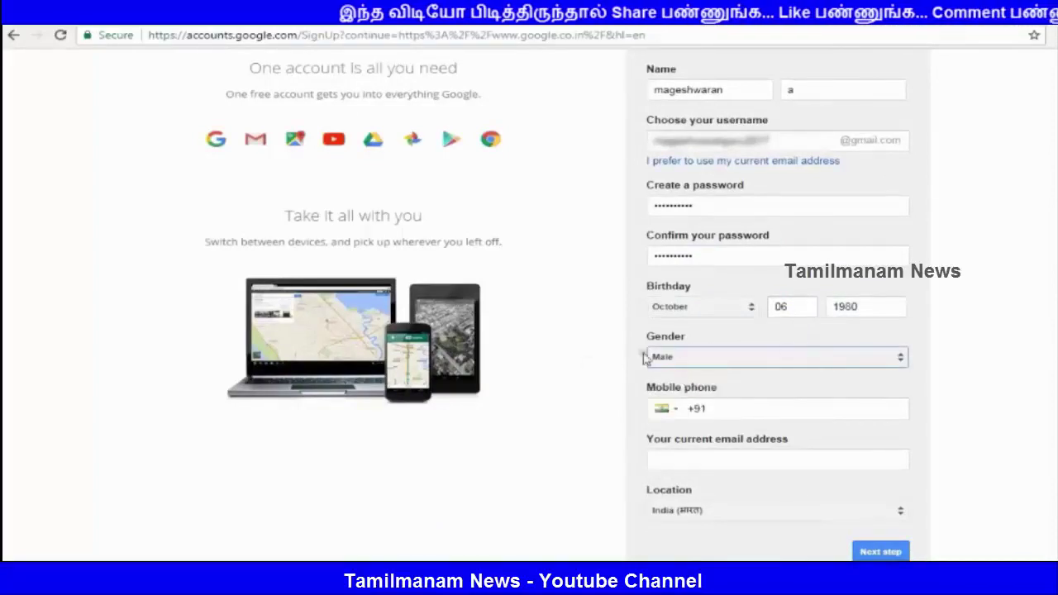
scroll(717, 351, "down", 2)
left_click(719, 293)
type("9876543210")
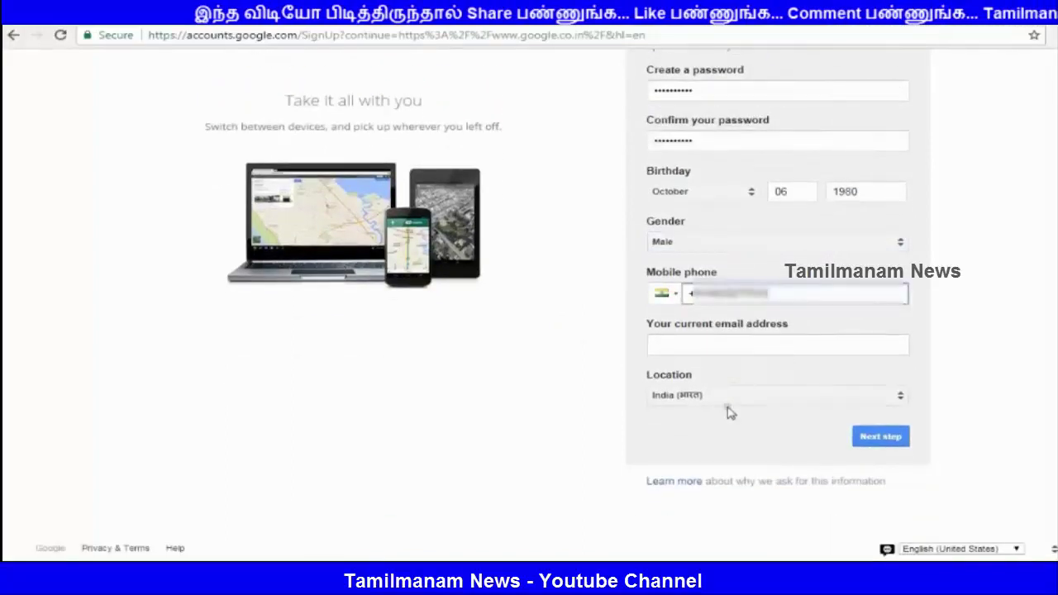
left_click(868, 436)
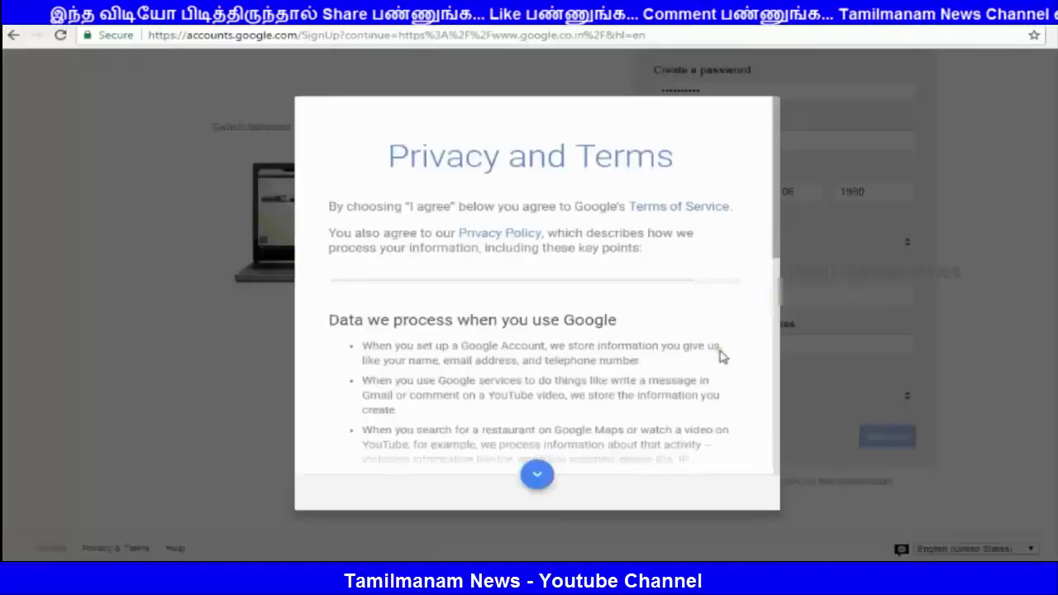
Agree to Google's privacy terms, request an SMS code, and submit the received verification code
scroll(642, 355, "down", 5)
left_click(715, 496)
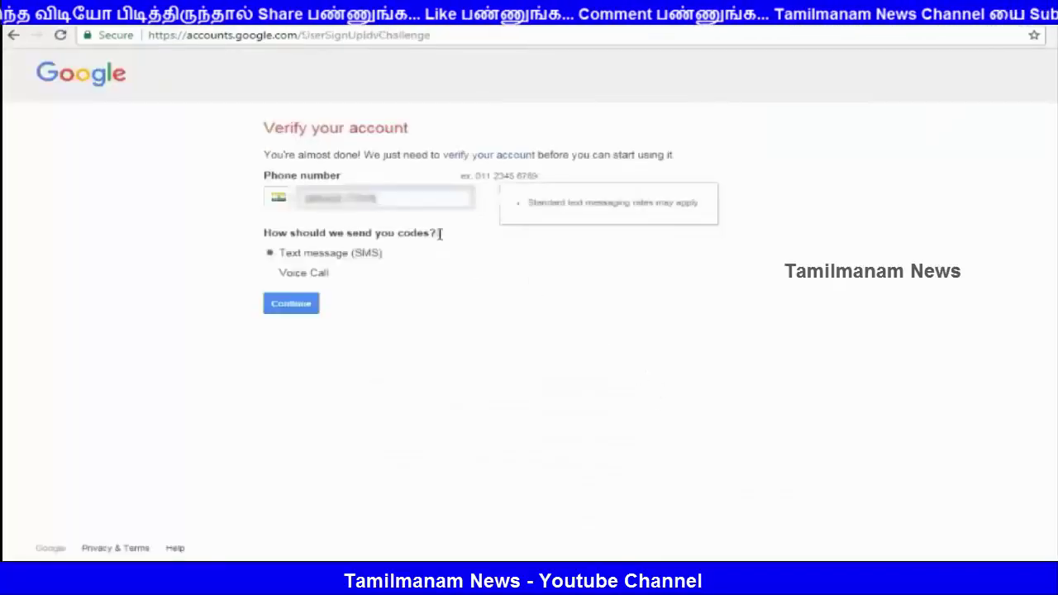
left_click(300, 306)
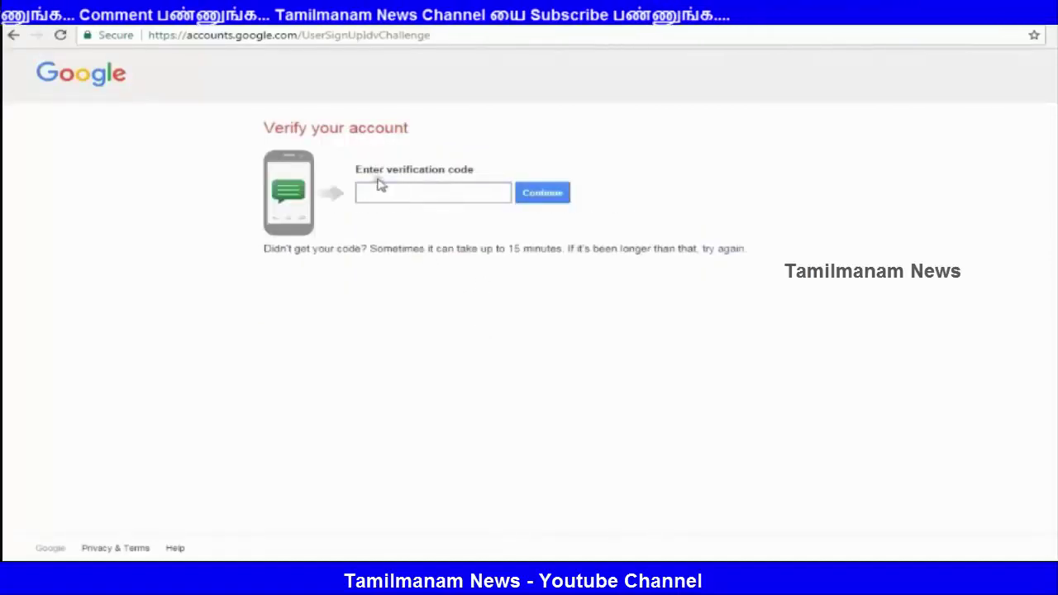
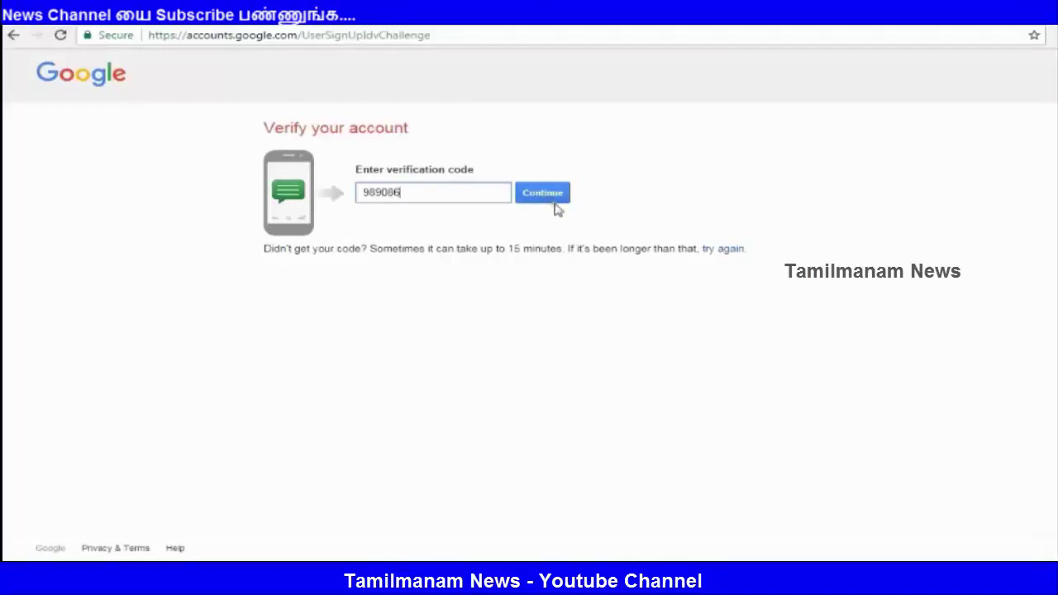
left_click(556, 197)
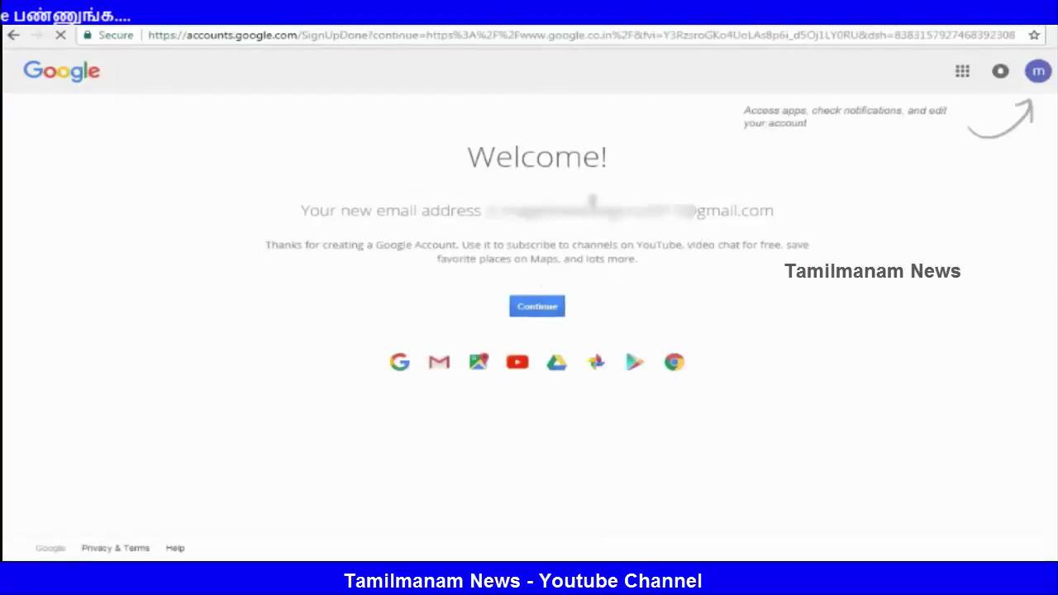
Finish Google setup, dismiss the privacy checkup, open Gmail and select the new email address
left_click(529, 307)
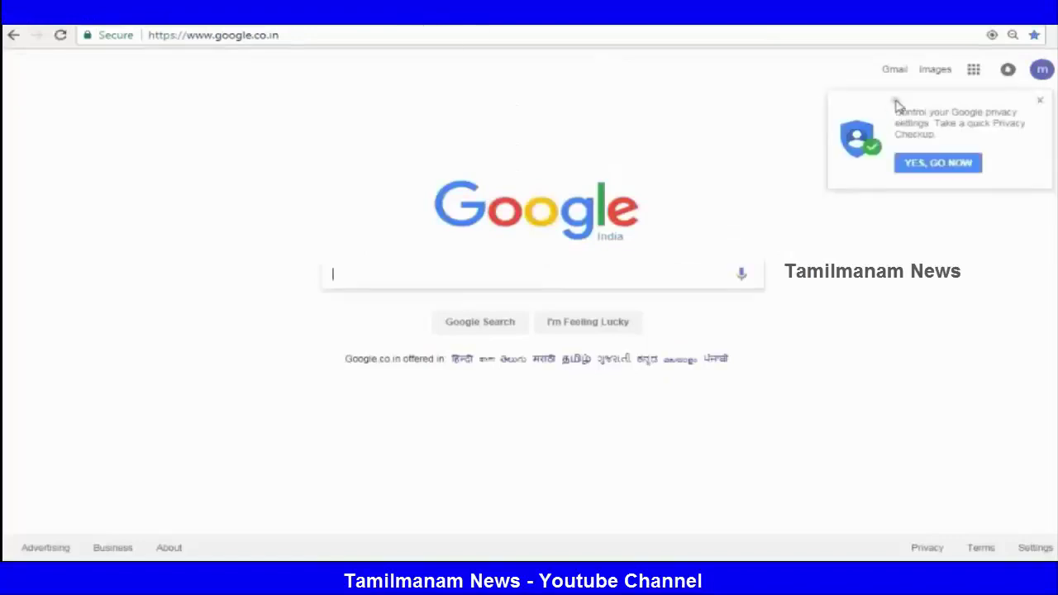
left_click(1041, 103)
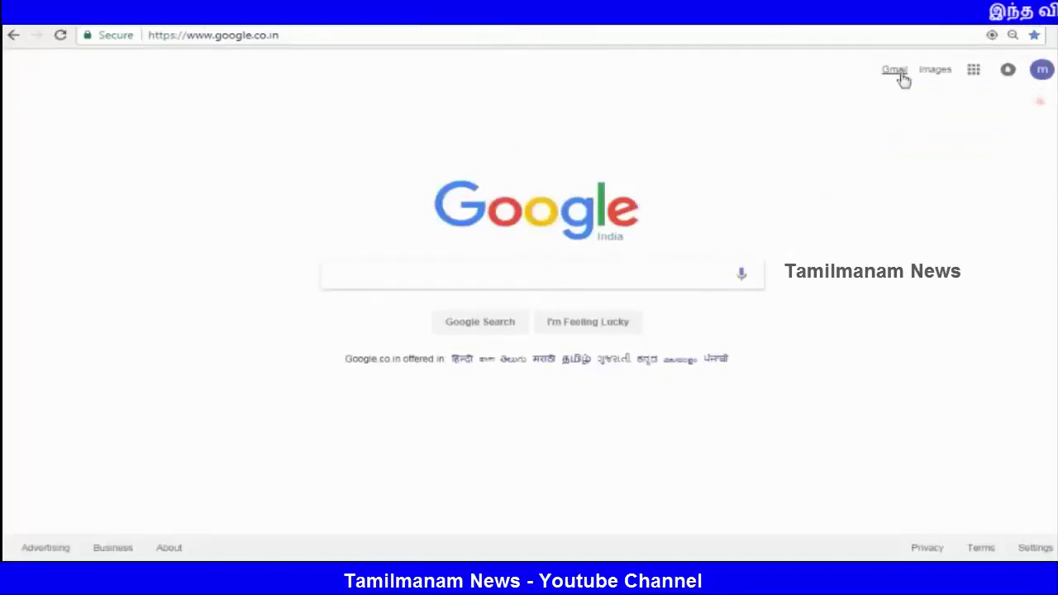
left_click(892, 71)
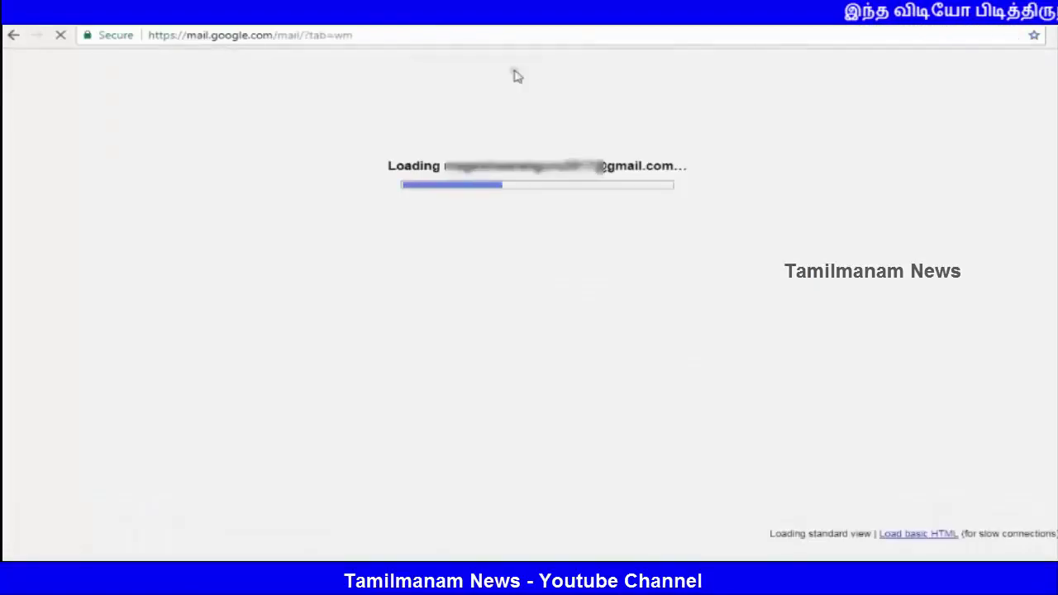
left_click_drag(446, 165, 626, 165)
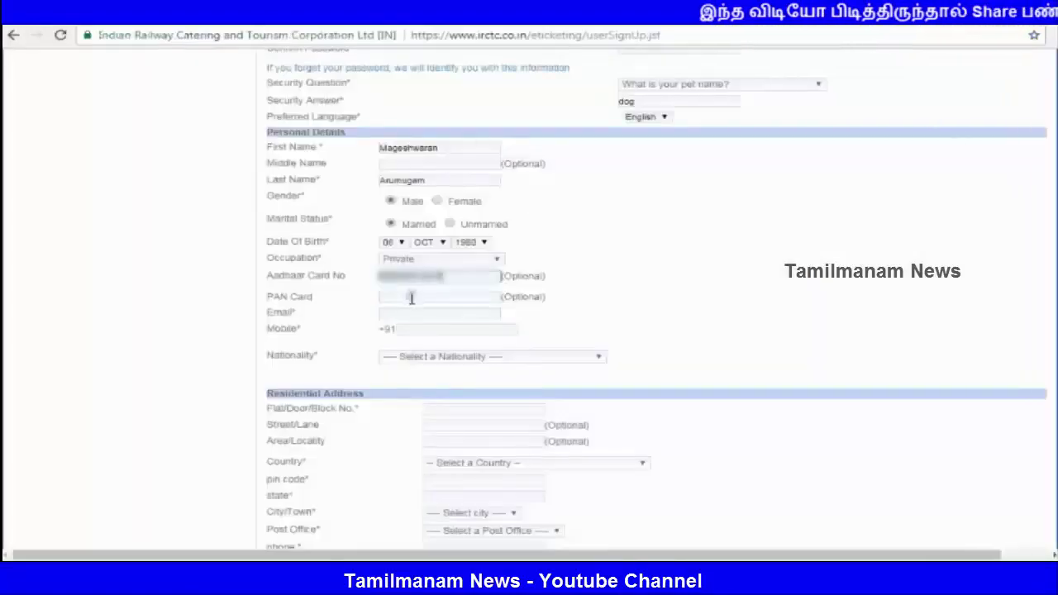
Paste the mobile number and email address into the IRCTC form and choose India as nationality
scroll(413, 302, "down", 2)
key("Tab")
key("Tab")
key("Tab")
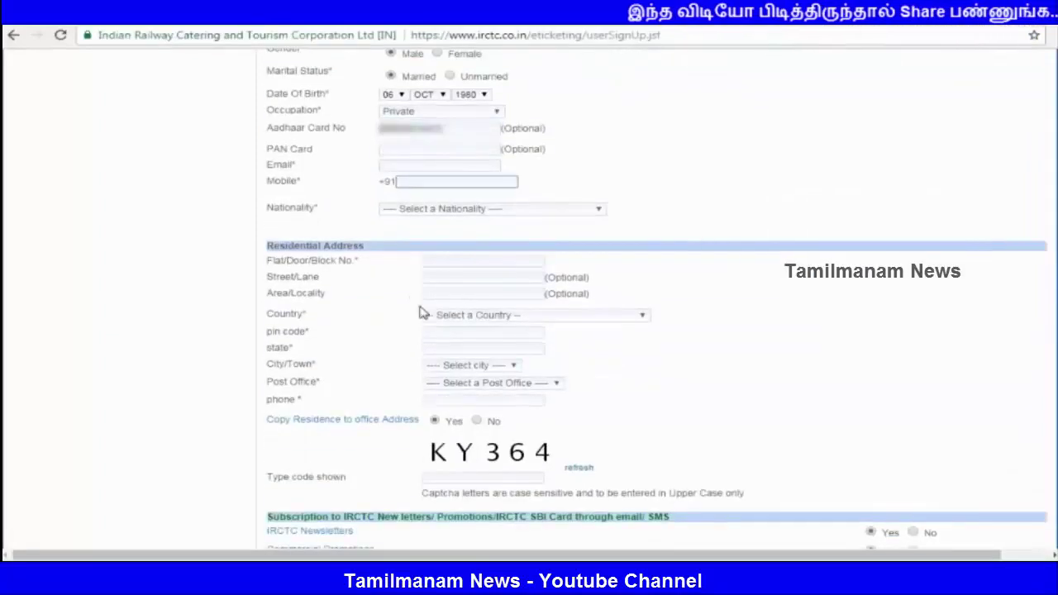
key("ctrl+v")
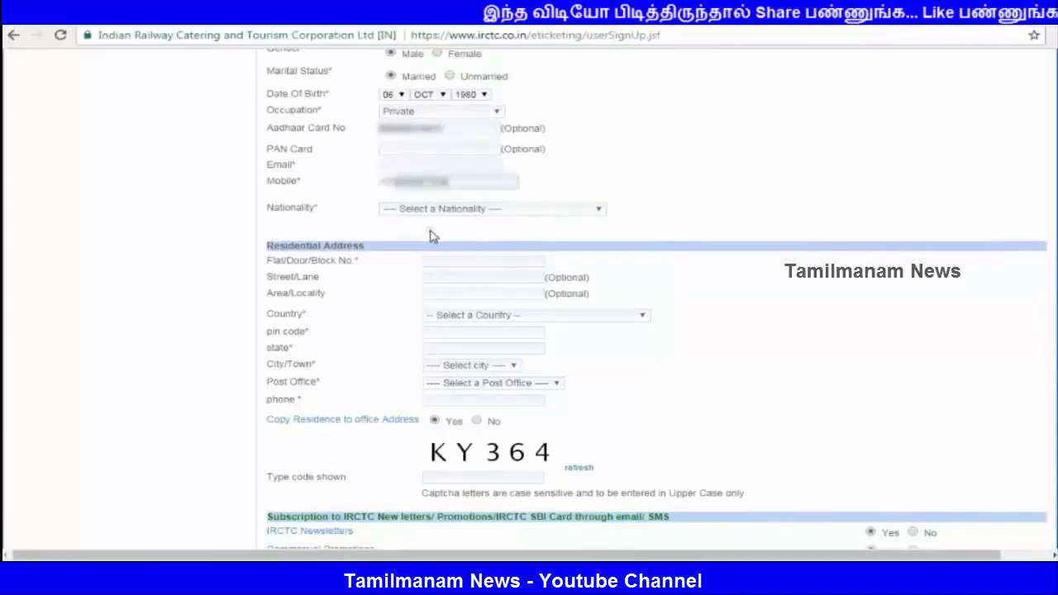
left_click(390, 166)
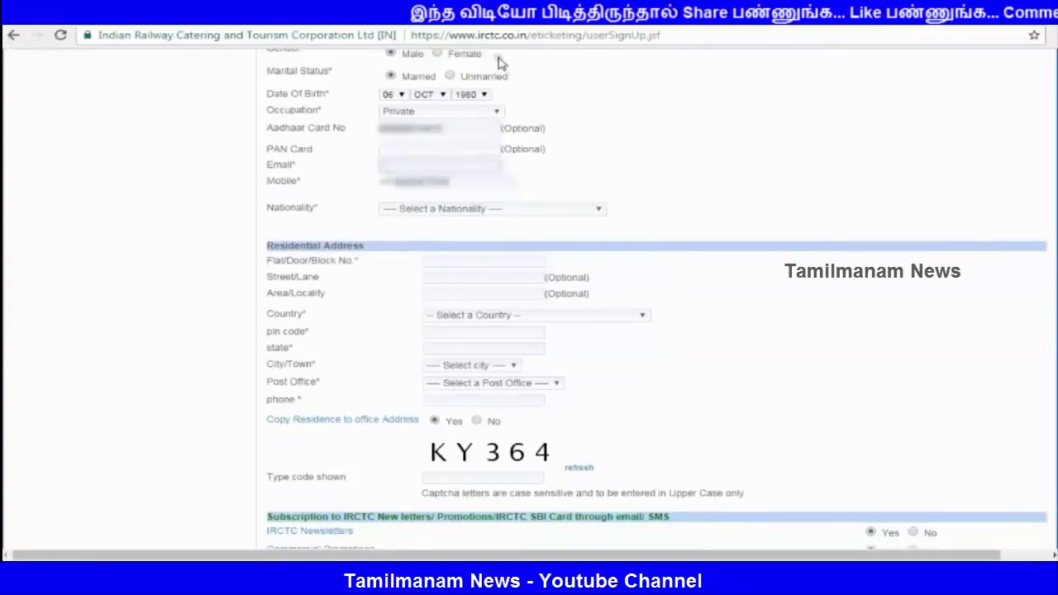
key("ctrl+v")
left_click(411, 184)
left_click(454, 209)
left_click(427, 235)
scroll(428, 236, "down", 2)
left_click(447, 133)
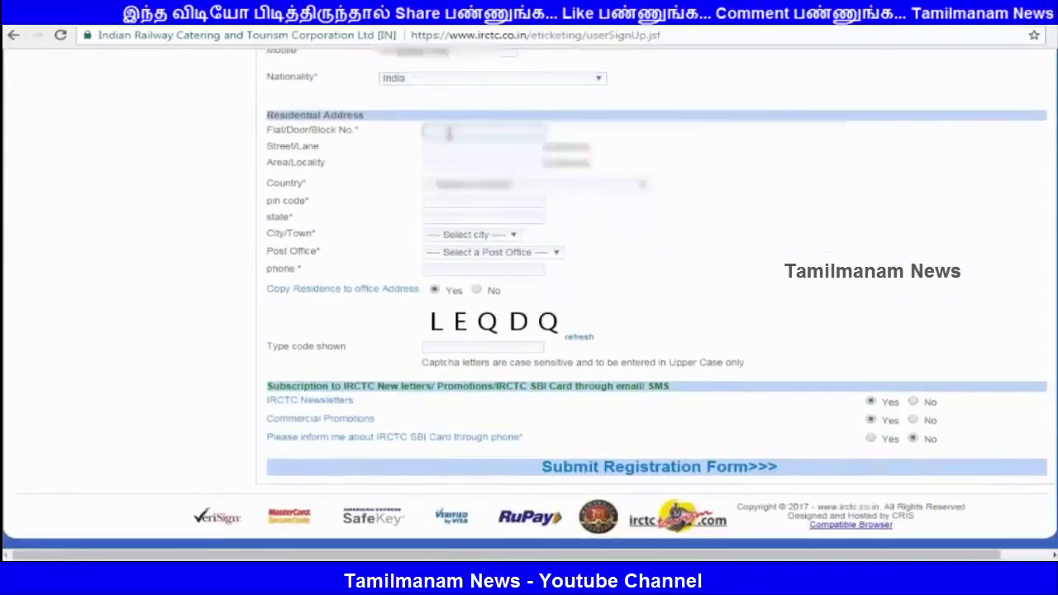
Autofill the flat number, type the street and area/locality, and choose the country
left_click(447, 132)
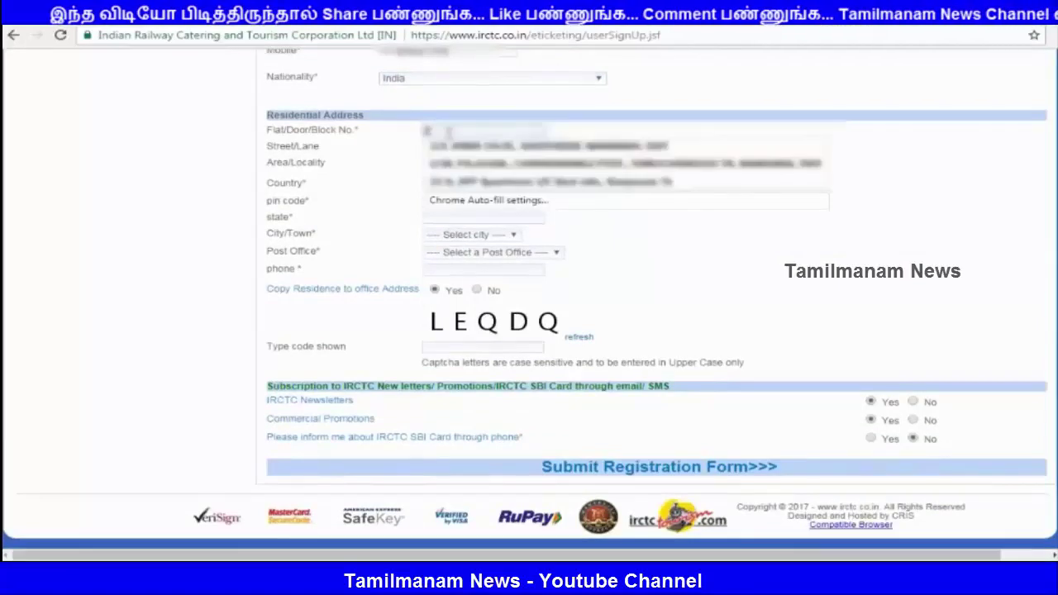
left_click(447, 145)
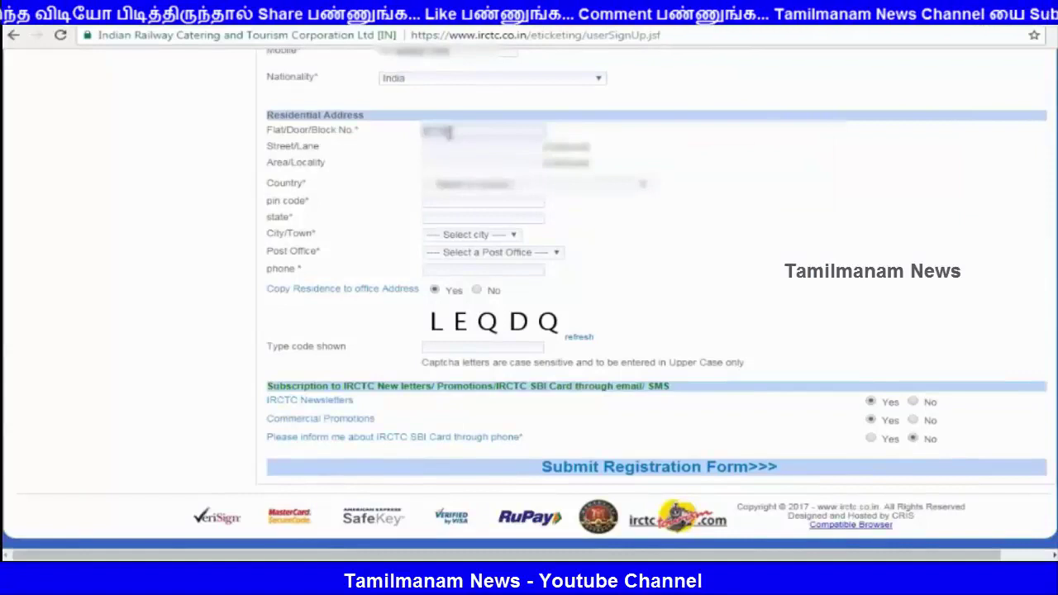
left_click(447, 146)
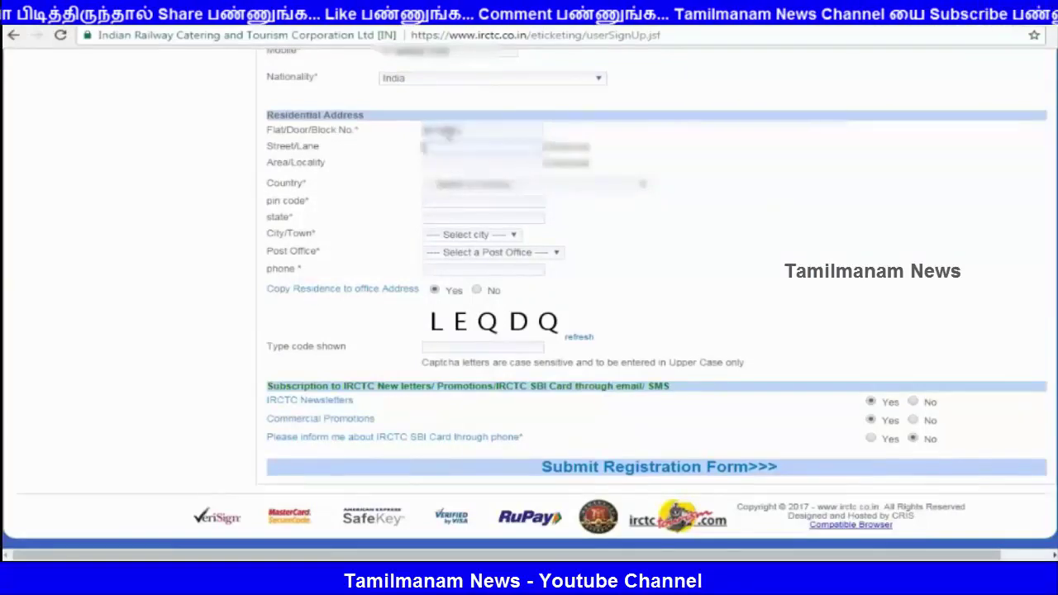
type("i Road")
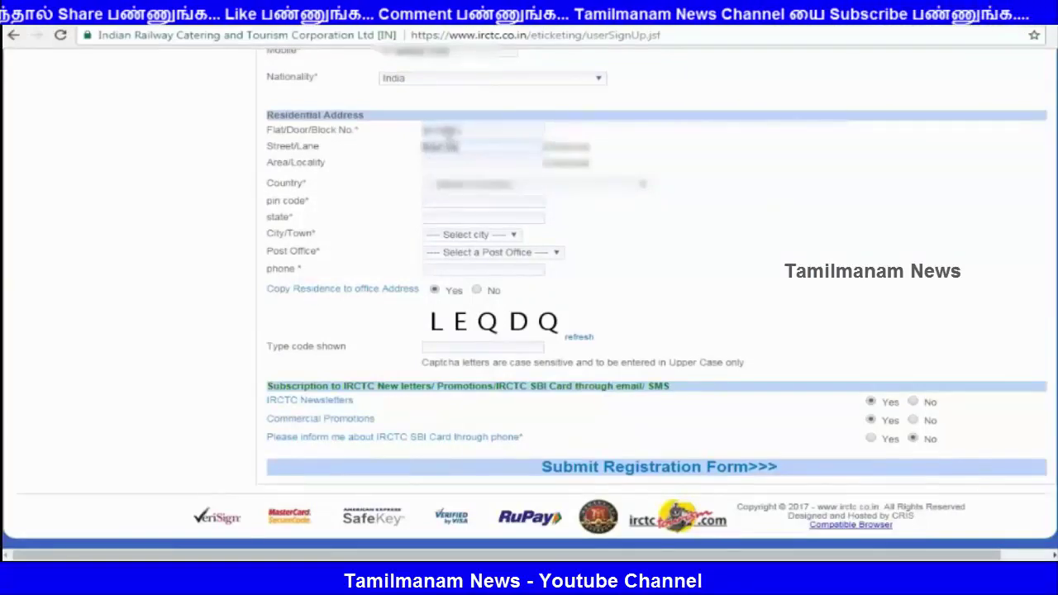
key("Tab")
type("Nagar")
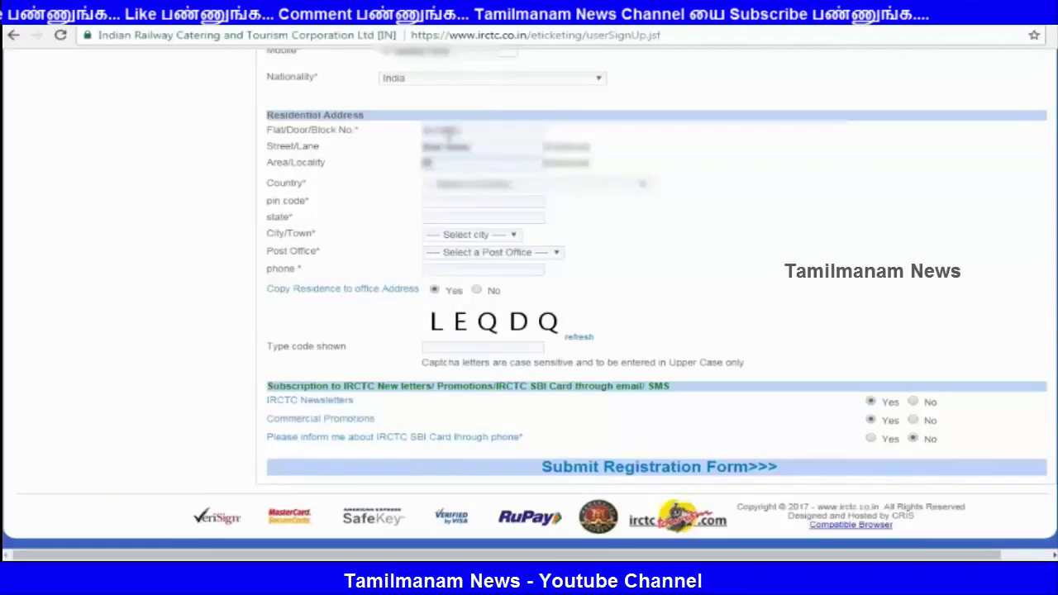
type(" Colony")
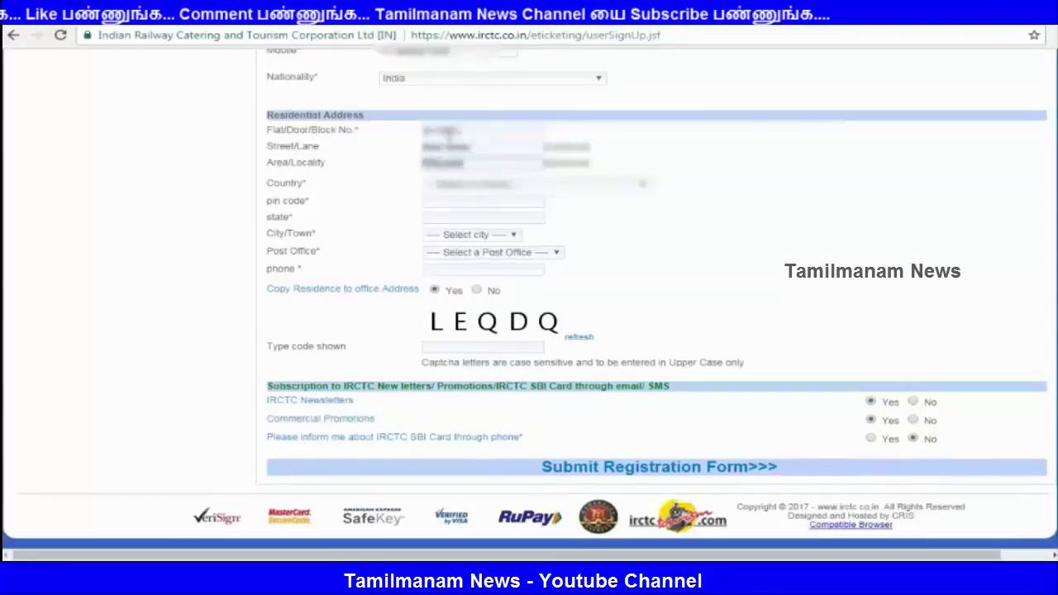
left_click(484, 184)
left_click(466, 215)
left_click(457, 202)
Enter the pin code and choose the suggested city and post office for the address
type("63")
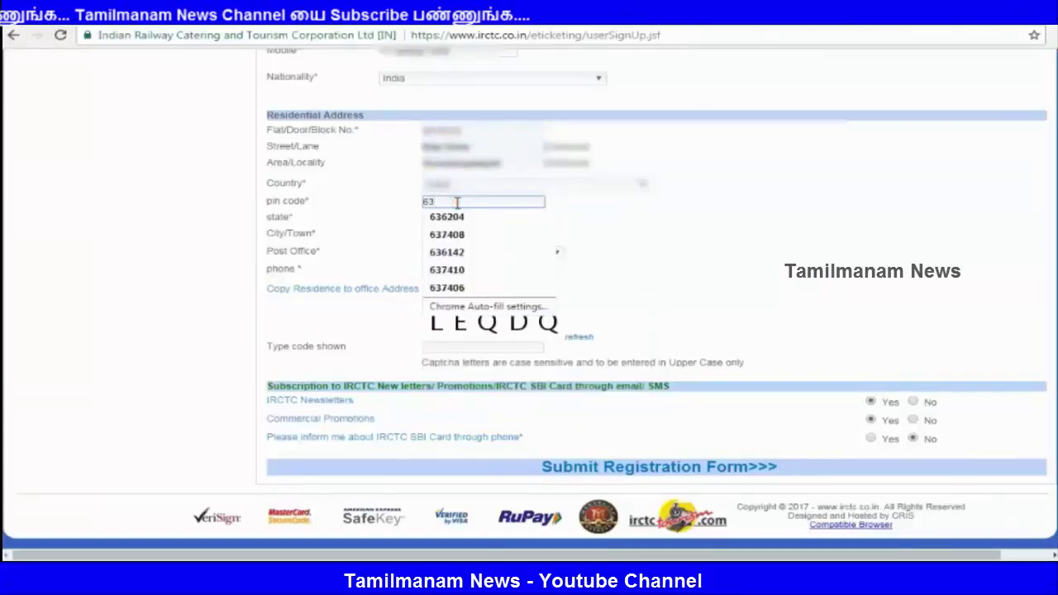
type("740")
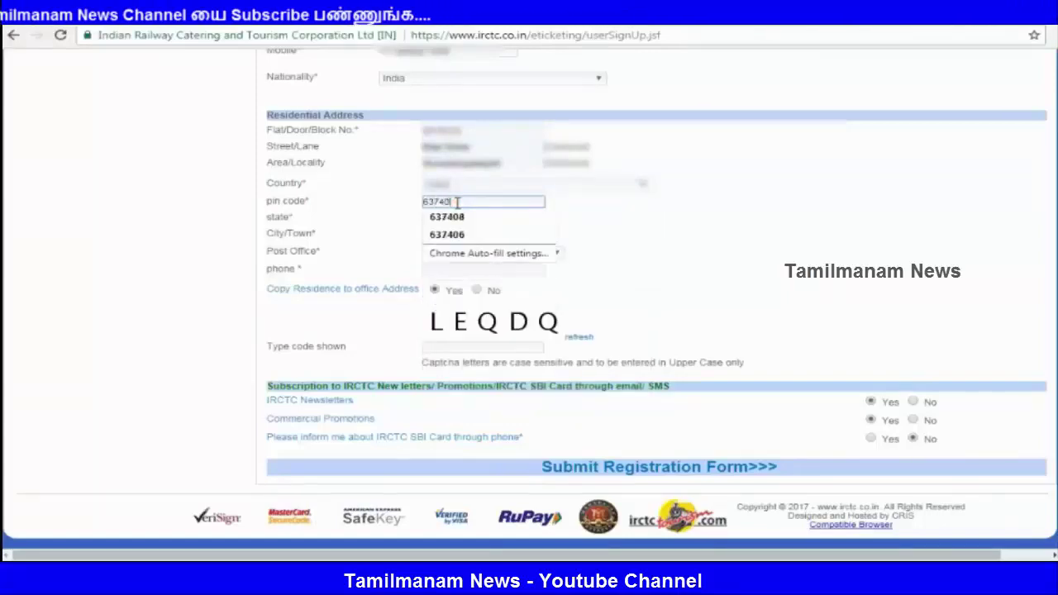
type("3")
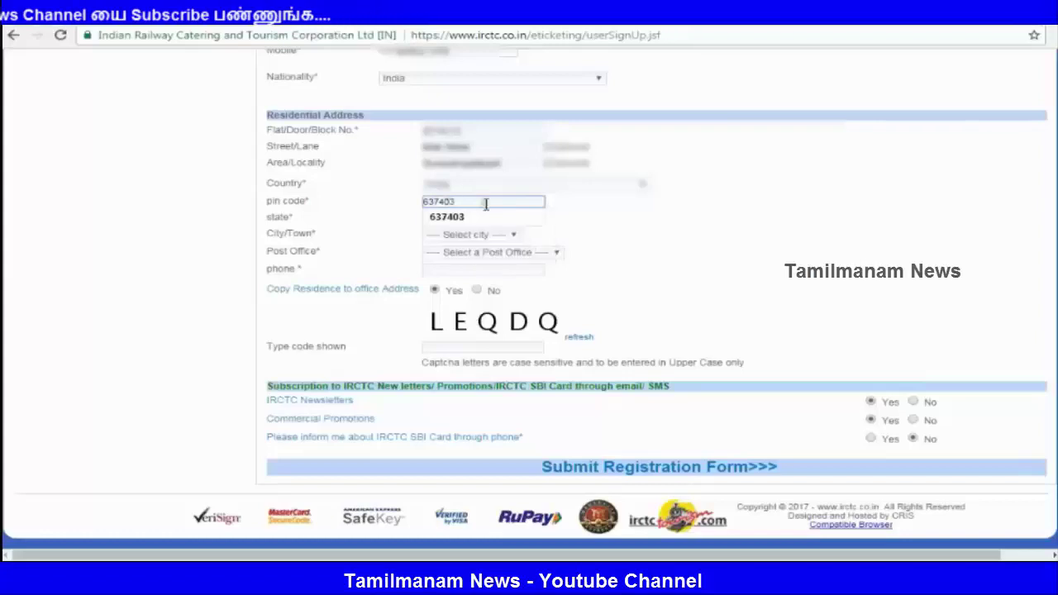
left_click(470, 218)
left_click(474, 216)
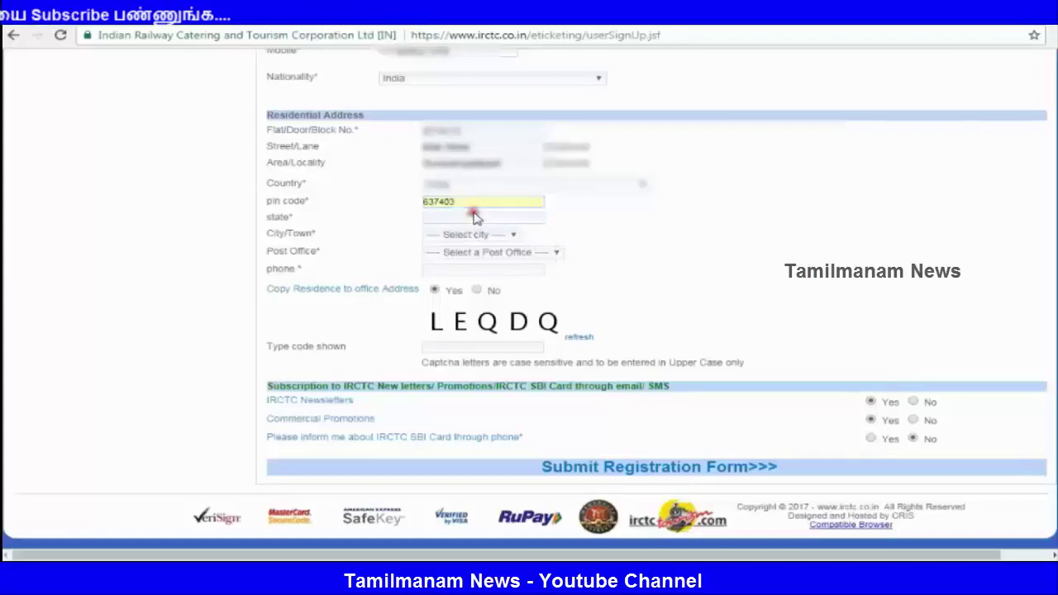
left_click(471, 233)
left_click(461, 259)
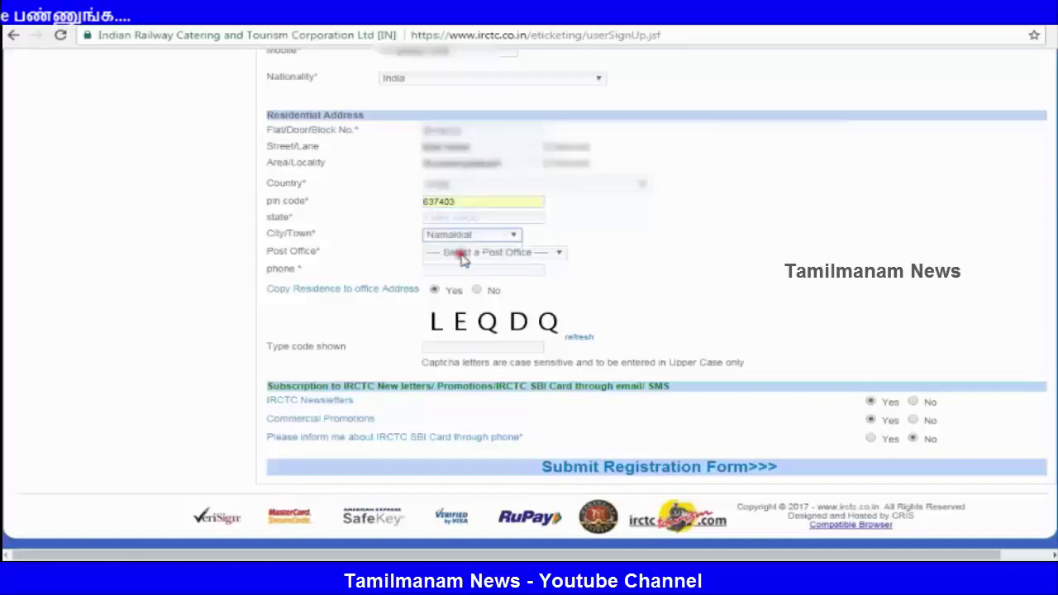
left_click(463, 252)
left_click(460, 300)
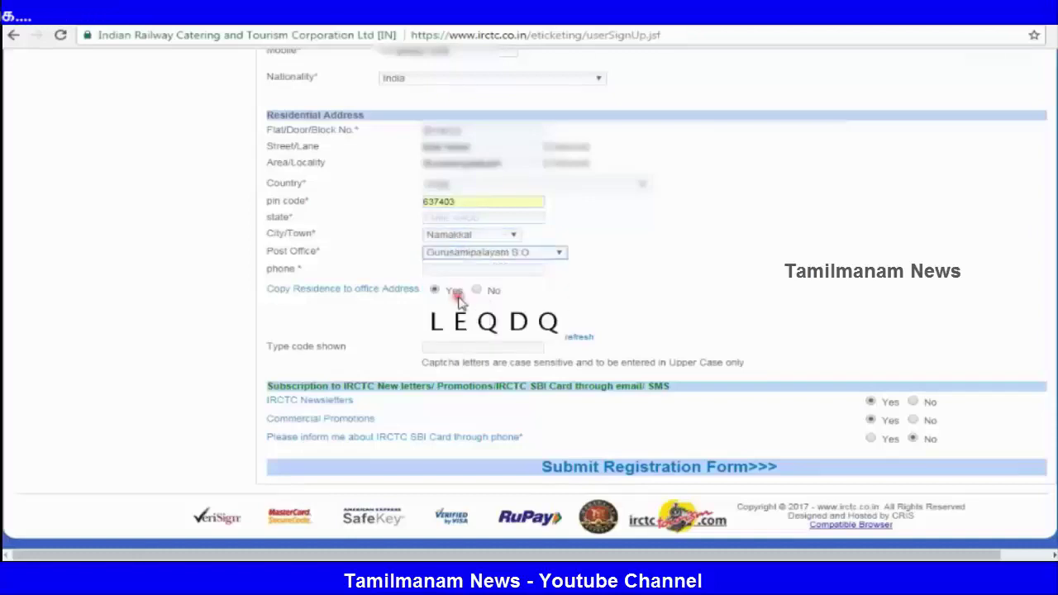
Fill in the phone number and move on to the captcha code field
left_click(440, 272)
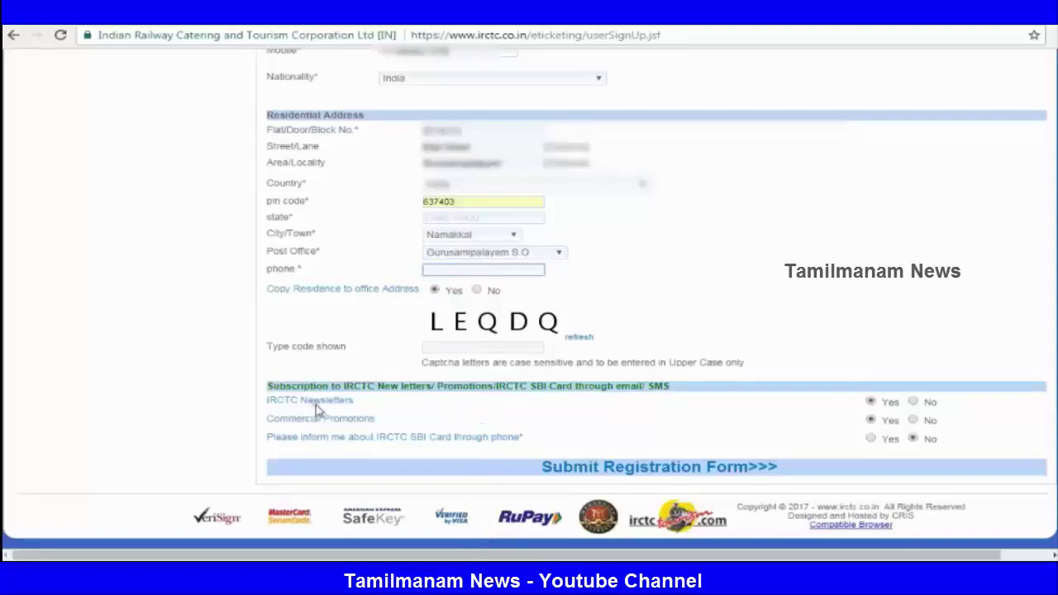
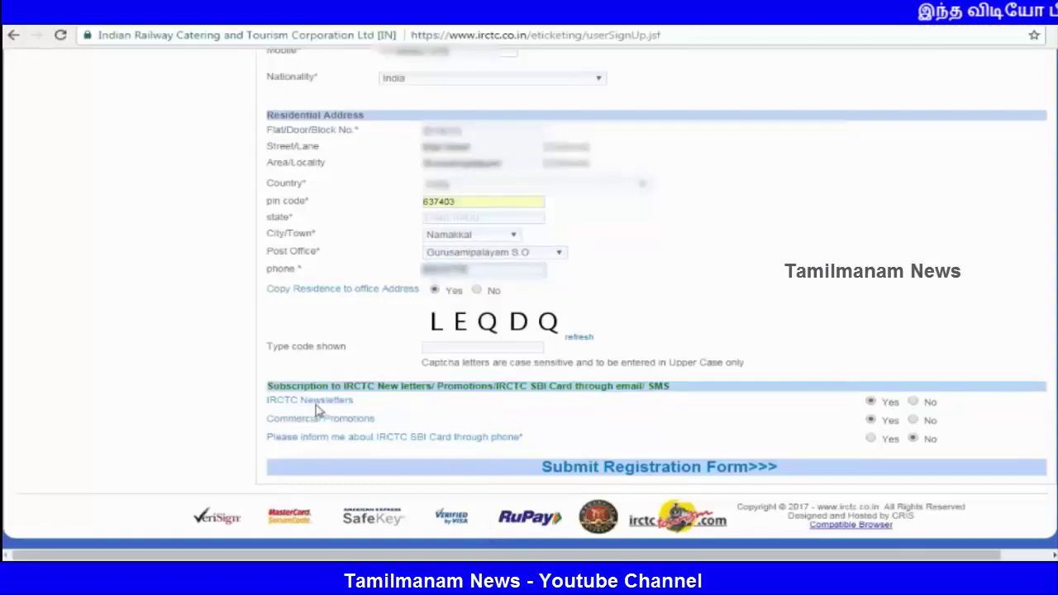
left_click(473, 344)
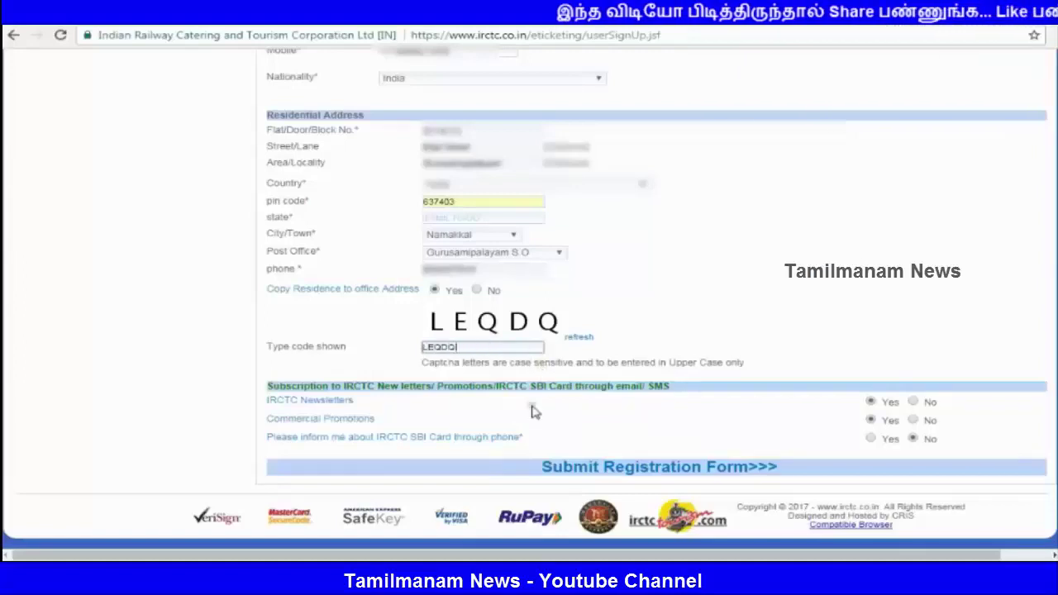
Submit the registration form and confirm both the preferences and contact-details dialogs
scroll(625, 438, "up", 3)
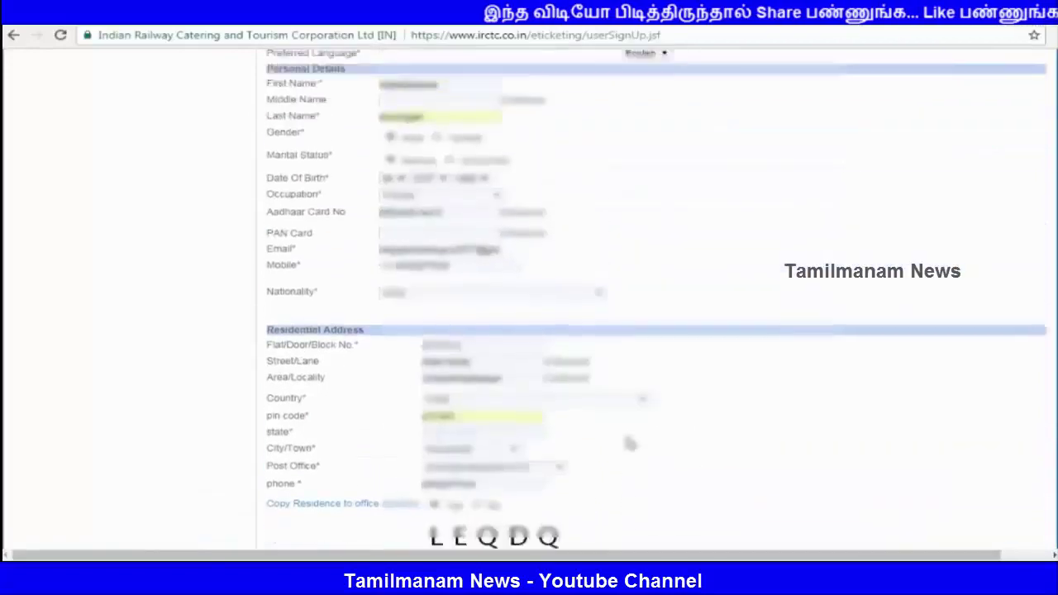
scroll(630, 444, "up", 3)
scroll(630, 444, "down", 5)
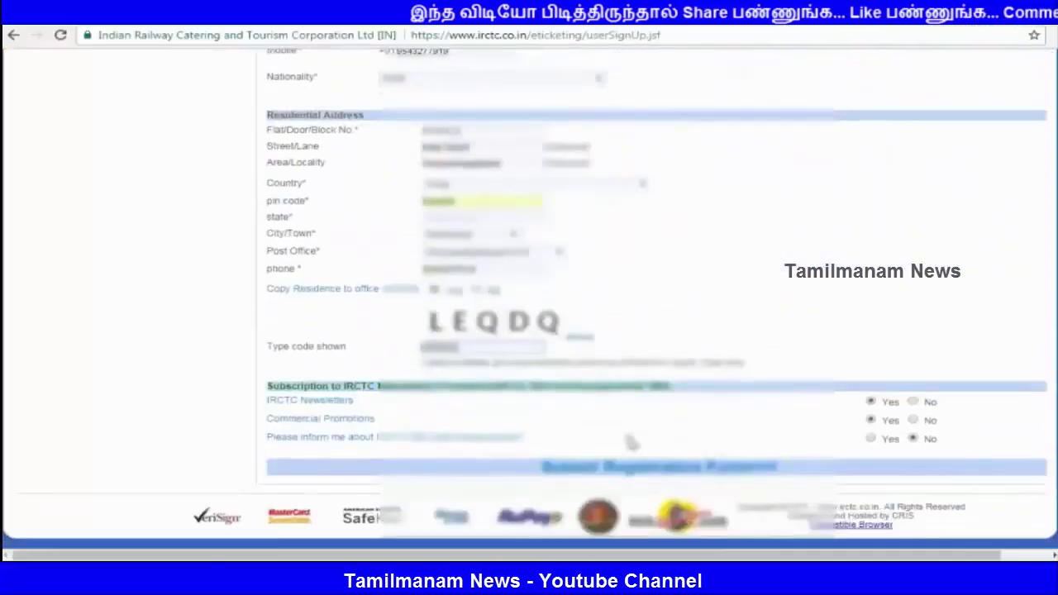
left_click(607, 467)
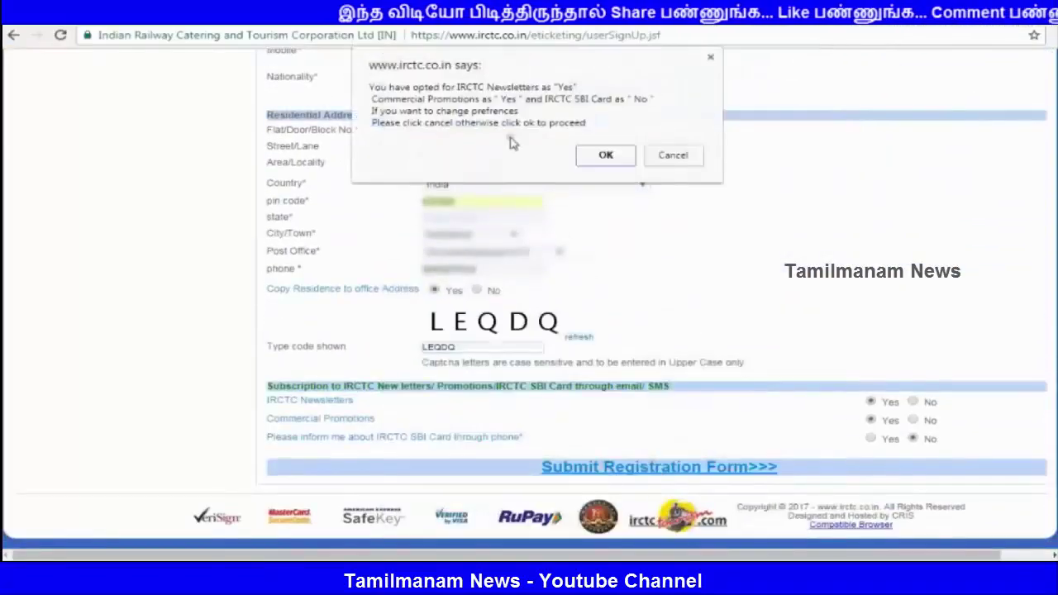
left_click(606, 155)
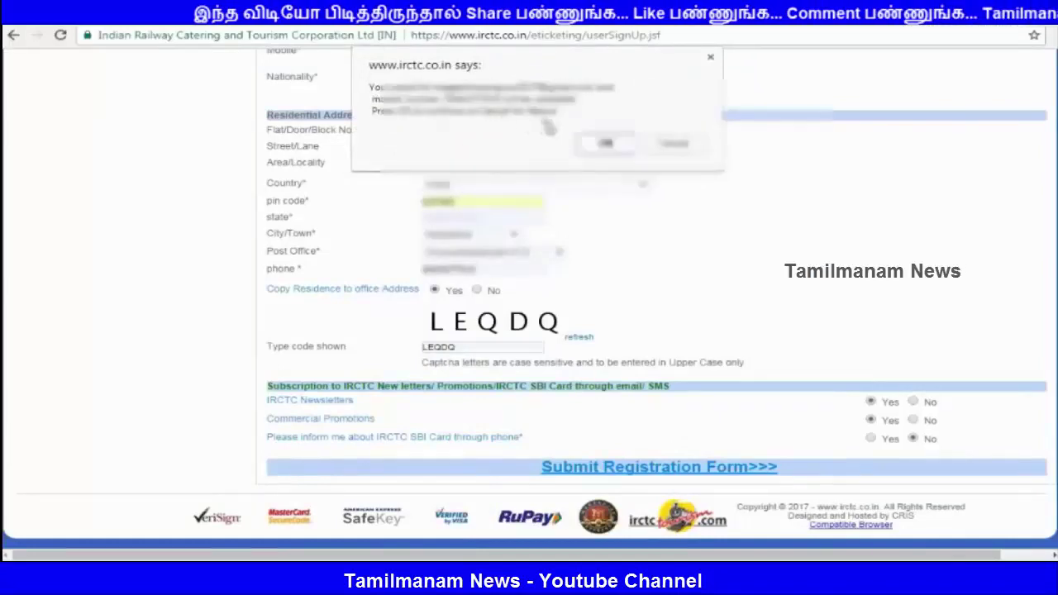
left_click(605, 143)
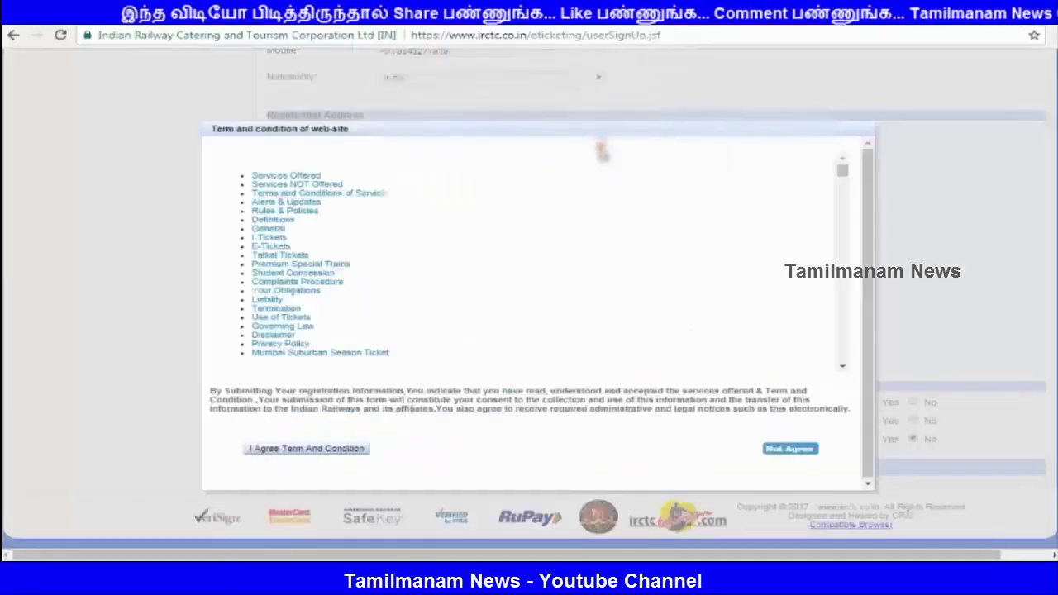
Agree to the website's terms and conditions and proceed to login to activate the account
scroll(578, 314, "down", 10)
scroll(616, 357, "down", 10)
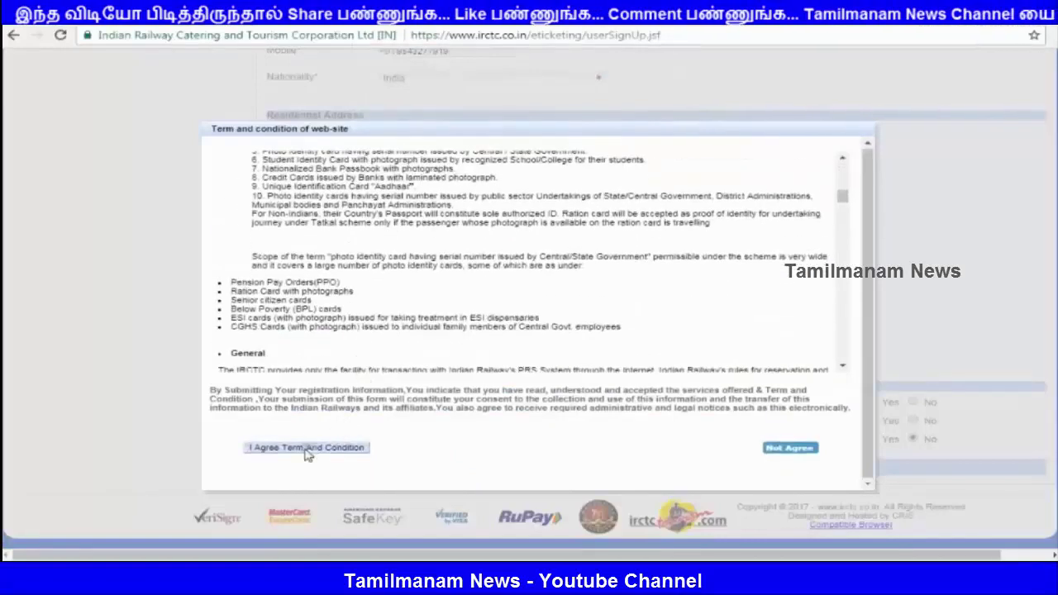
left_click(305, 447)
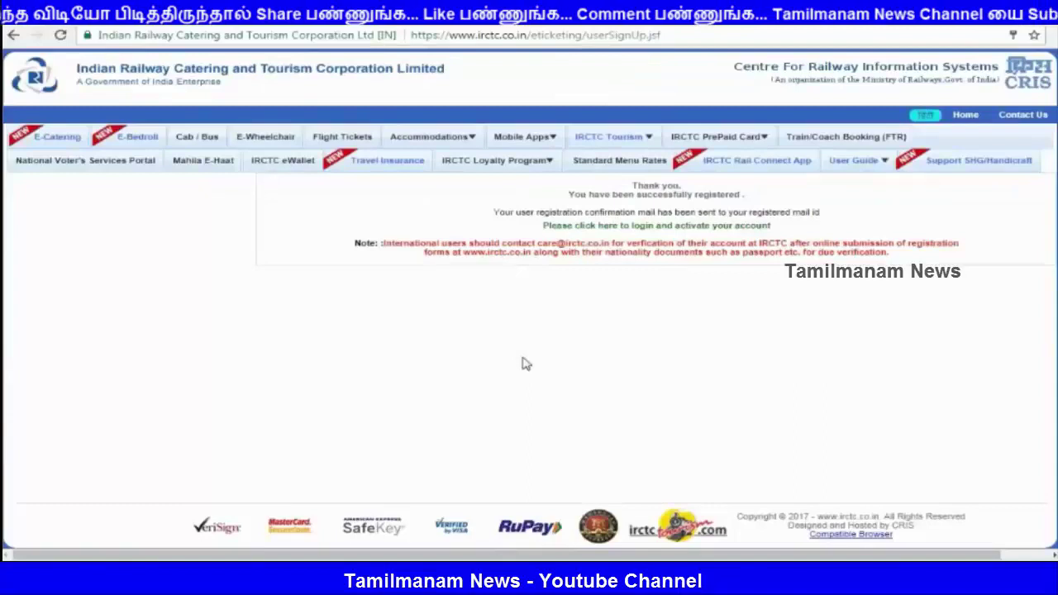
left_click(602, 225)
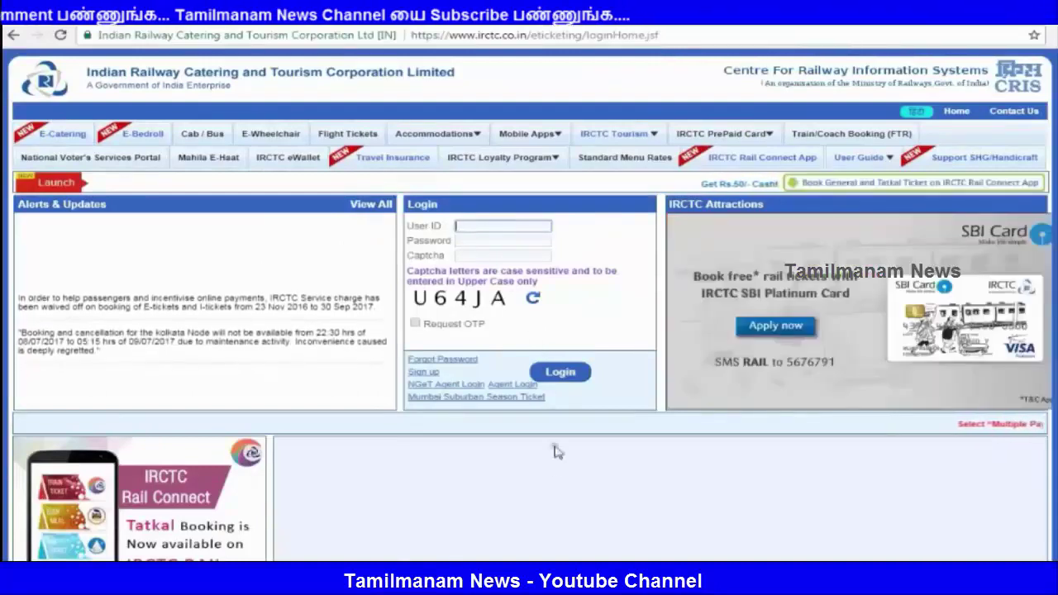
Log in with the new account's user ID, password and the displayed captcha code
type("mageshgur1")
key("Tab")
type("•••••••••••")
left_click(495, 256)
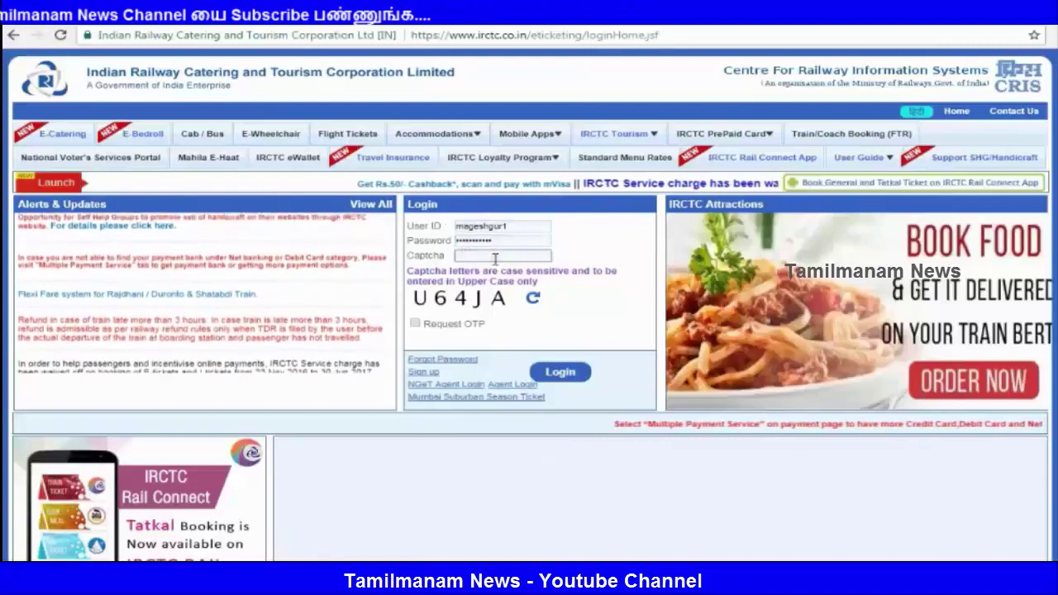
type("U")
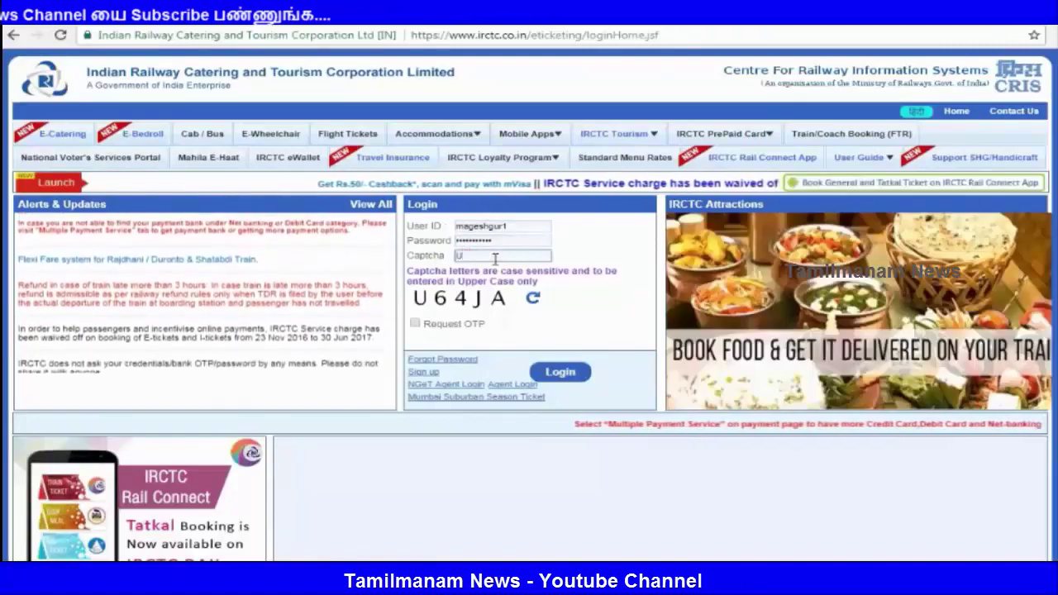
type("64")
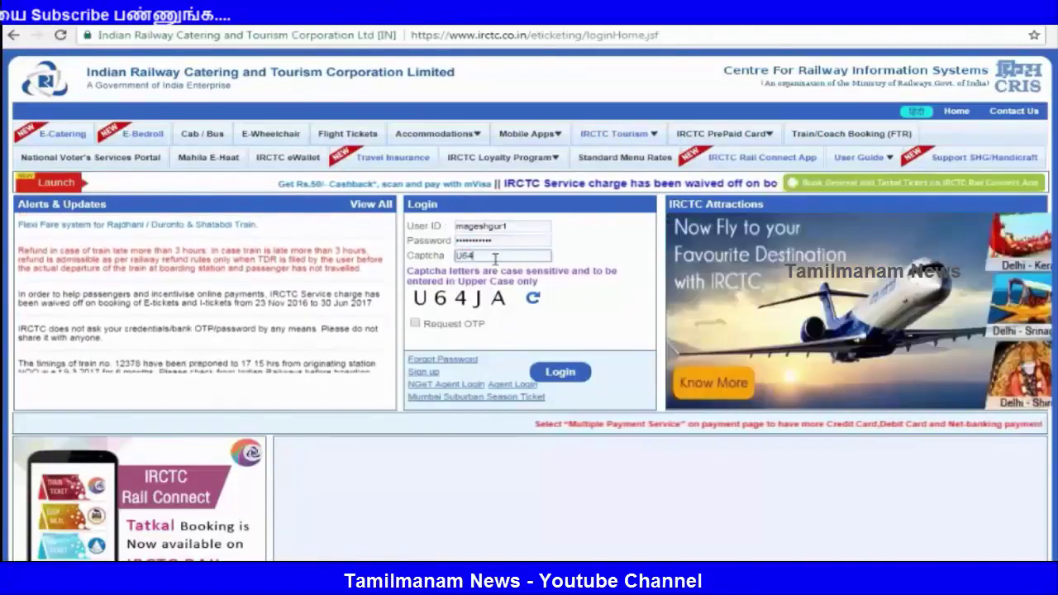
type("JA")
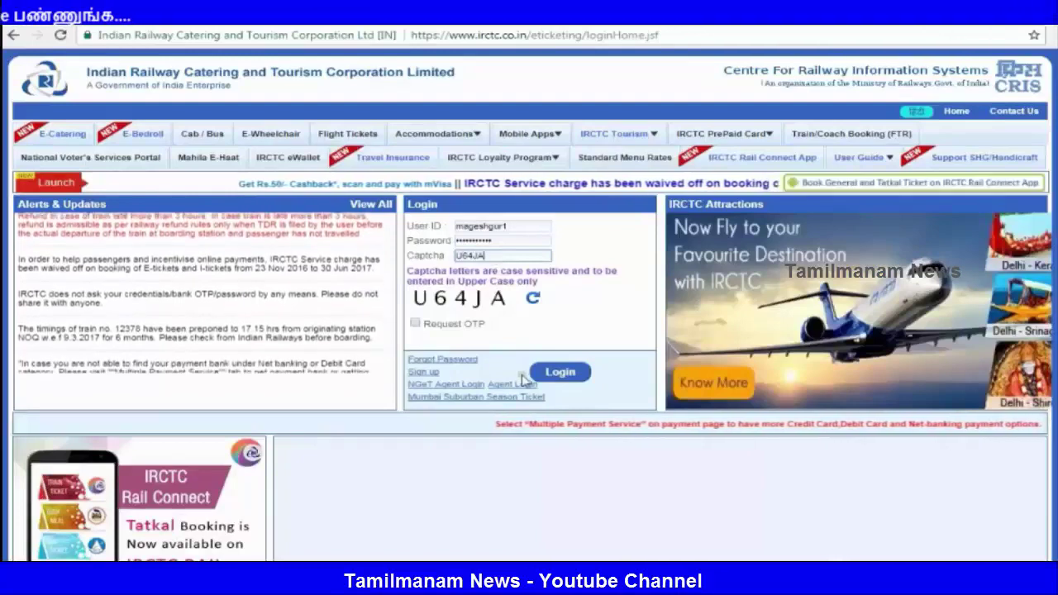
left_click(556, 373)
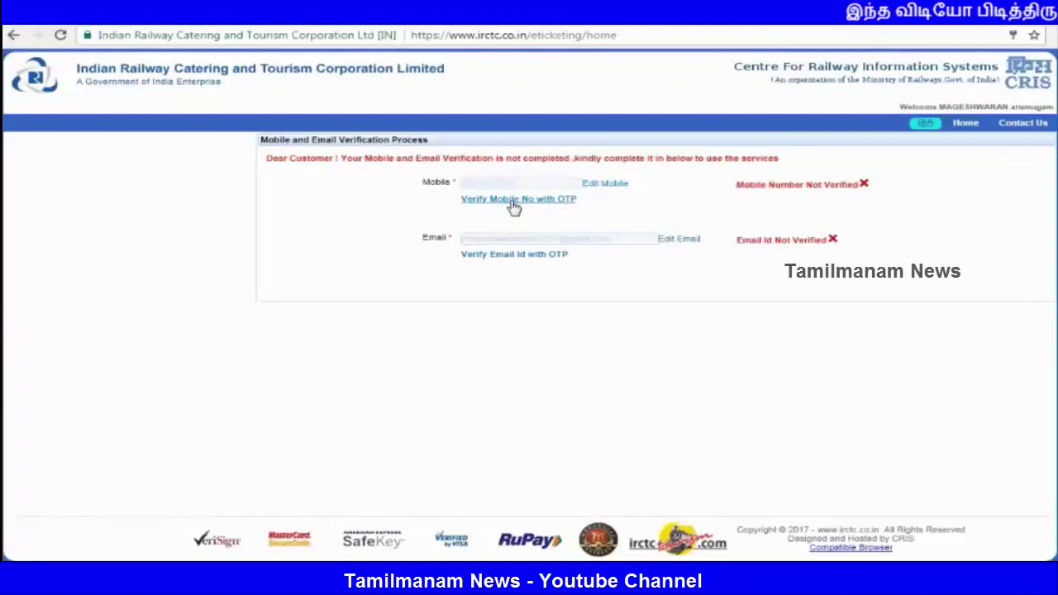
Verify the mobile number with the SMS OTP, then request the email verification OTP
left_click(511, 200)
left_click(674, 134)
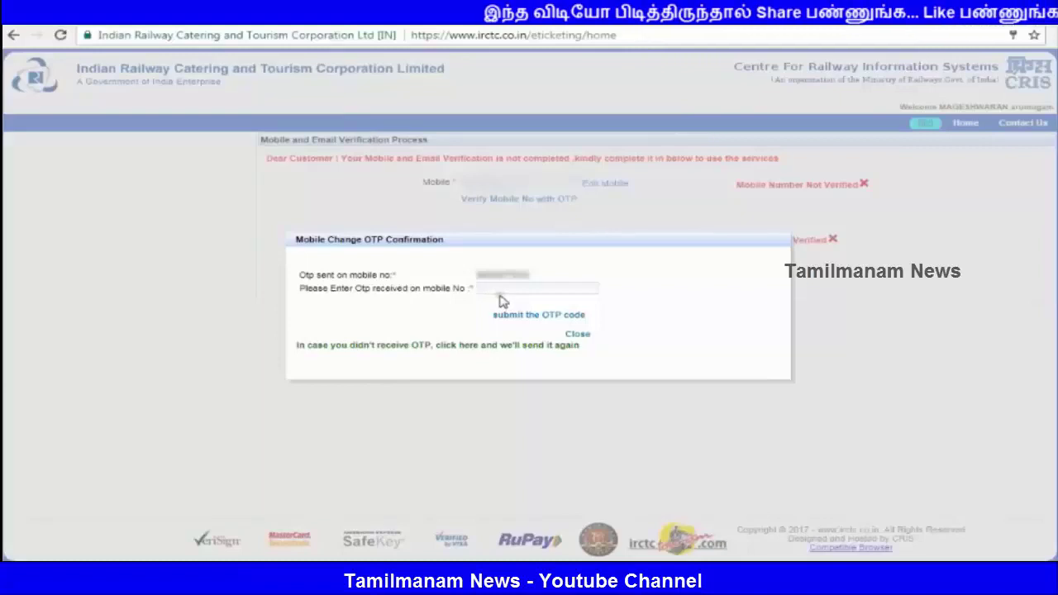
left_click(505, 289)
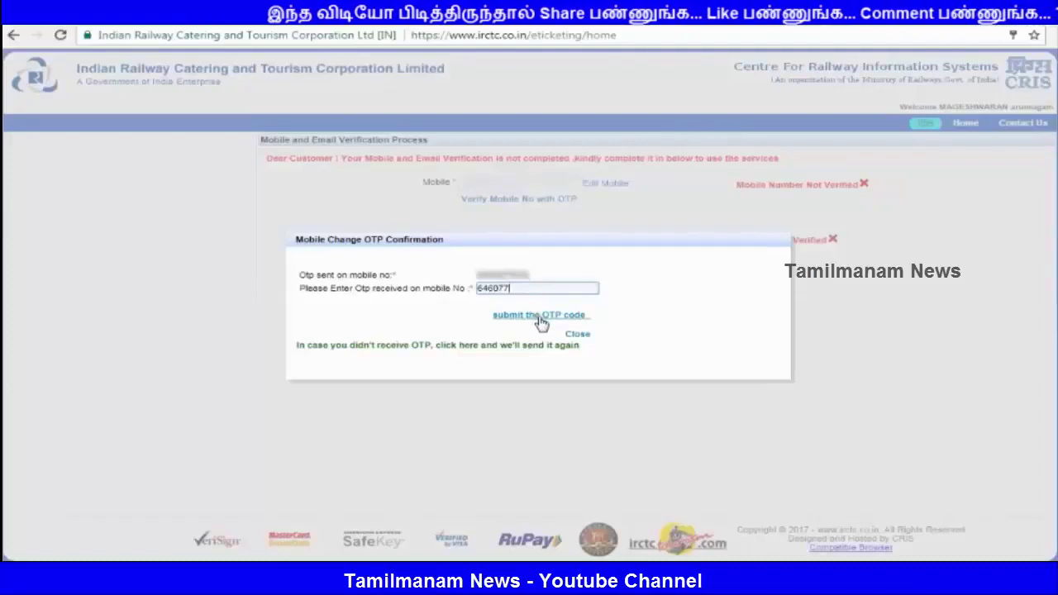
left_click(538, 315)
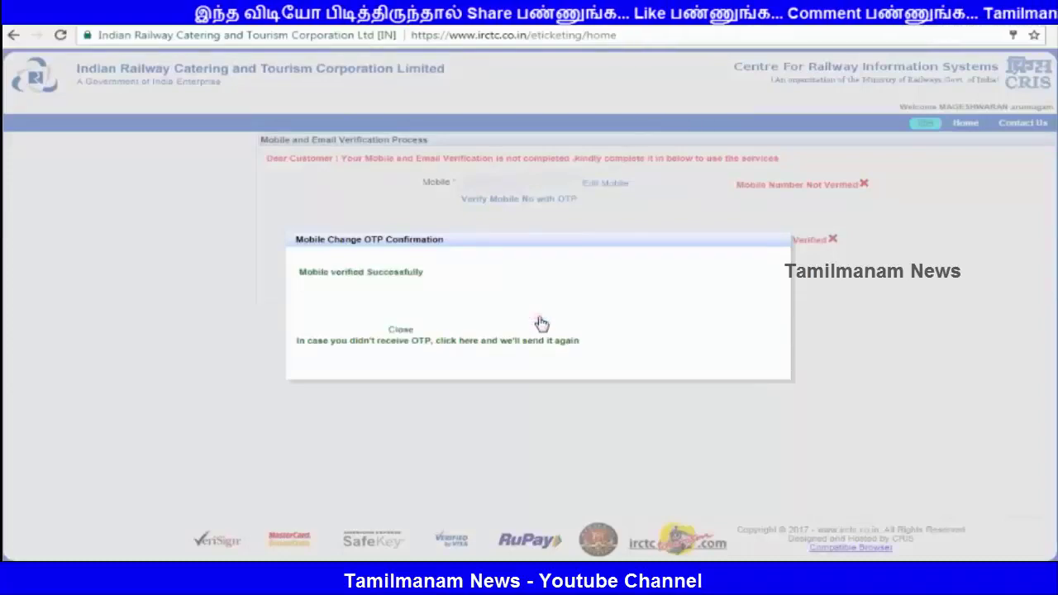
left_click(400, 332)
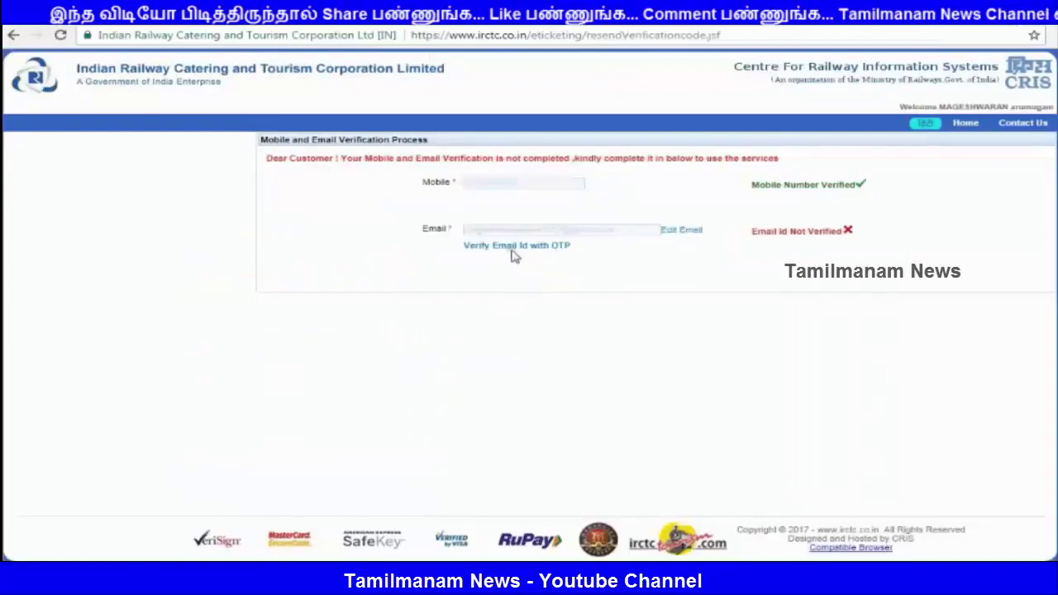
left_click(514, 254)
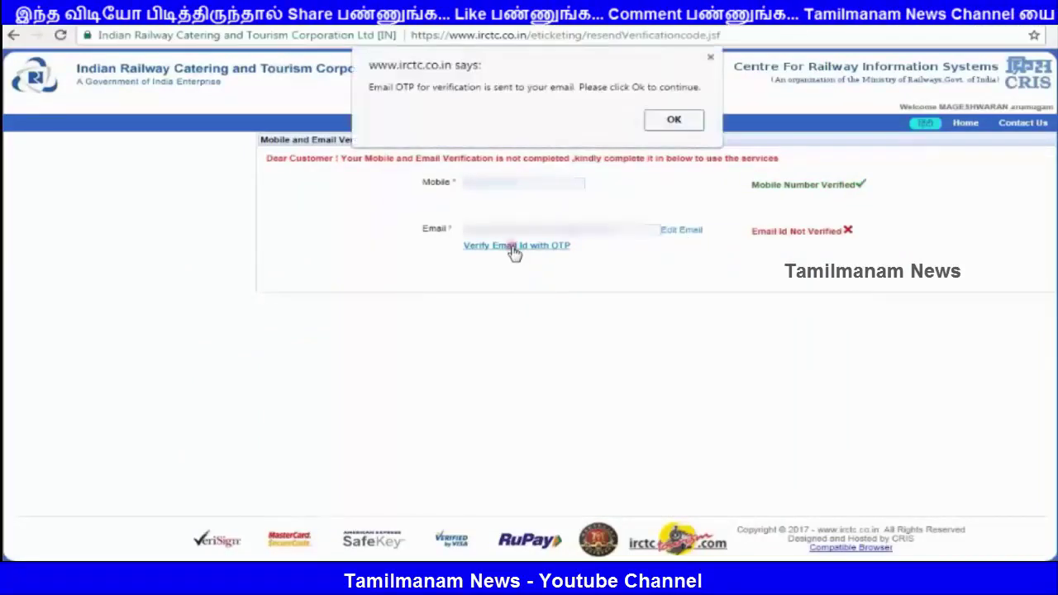
left_click(657, 122)
Copy the OTP code from the IRCTC verification email in Gmail and return to IRCTC
key("ctrl+Tab")
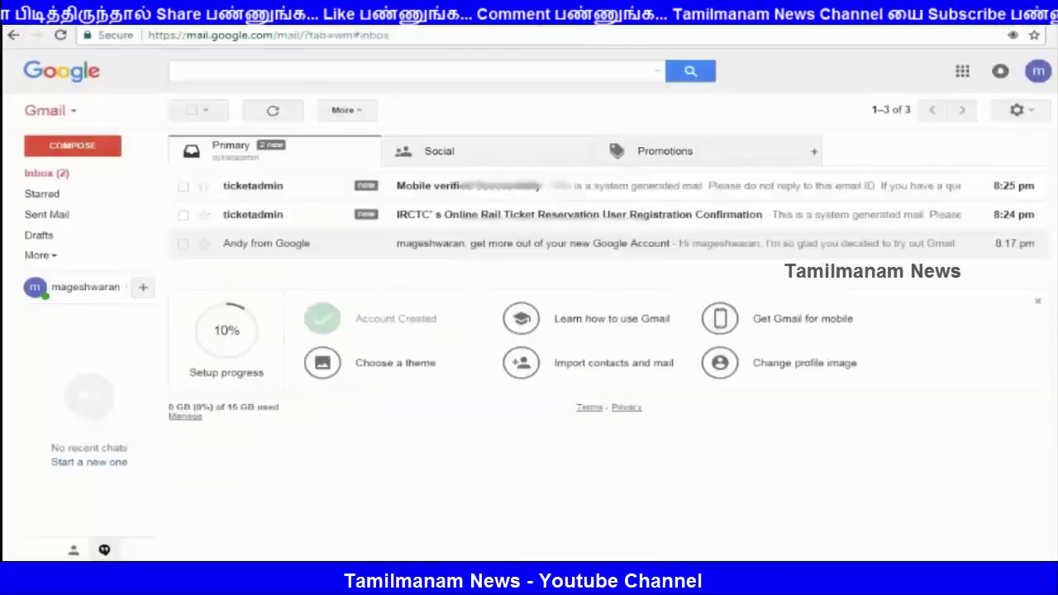
left_click(472, 189)
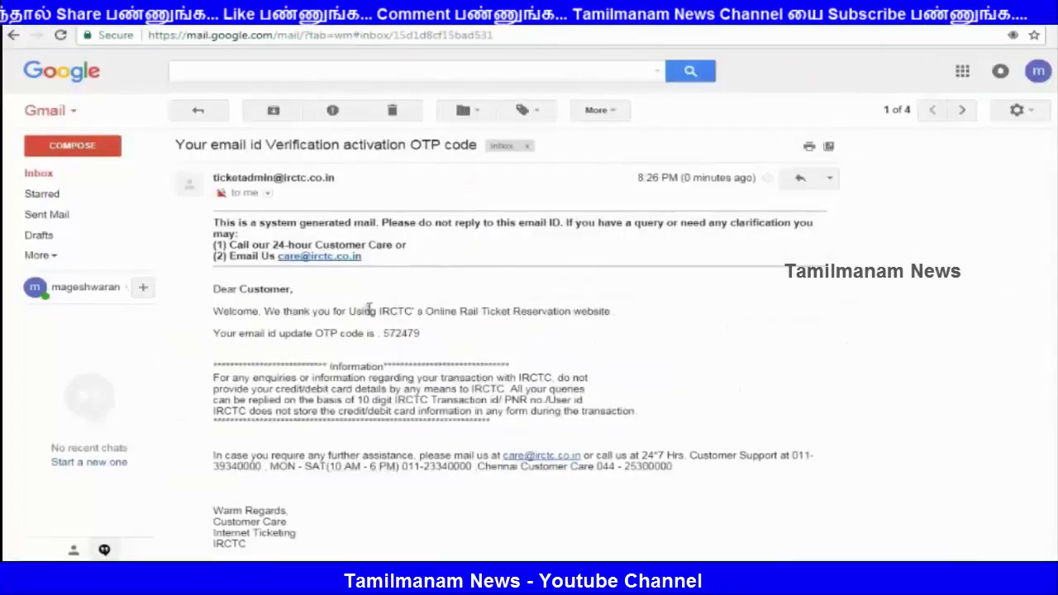
left_click_drag(384, 332, 433, 338)
key("ctrl+c")
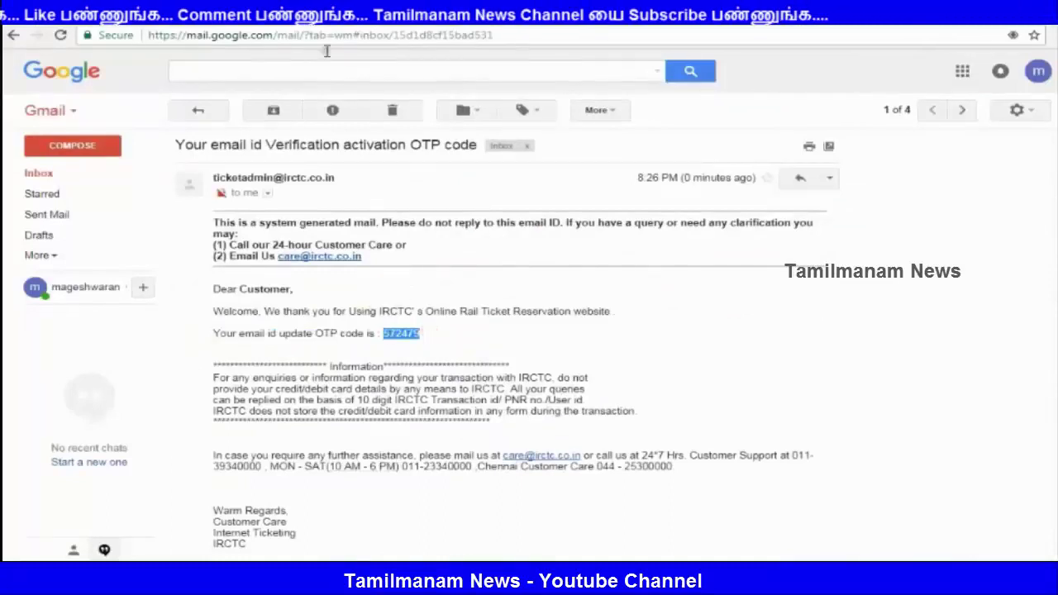
key("ctrl+Tab")
Paste and submit the email OTP, then close the email-verified confirmation
left_click(478, 290)
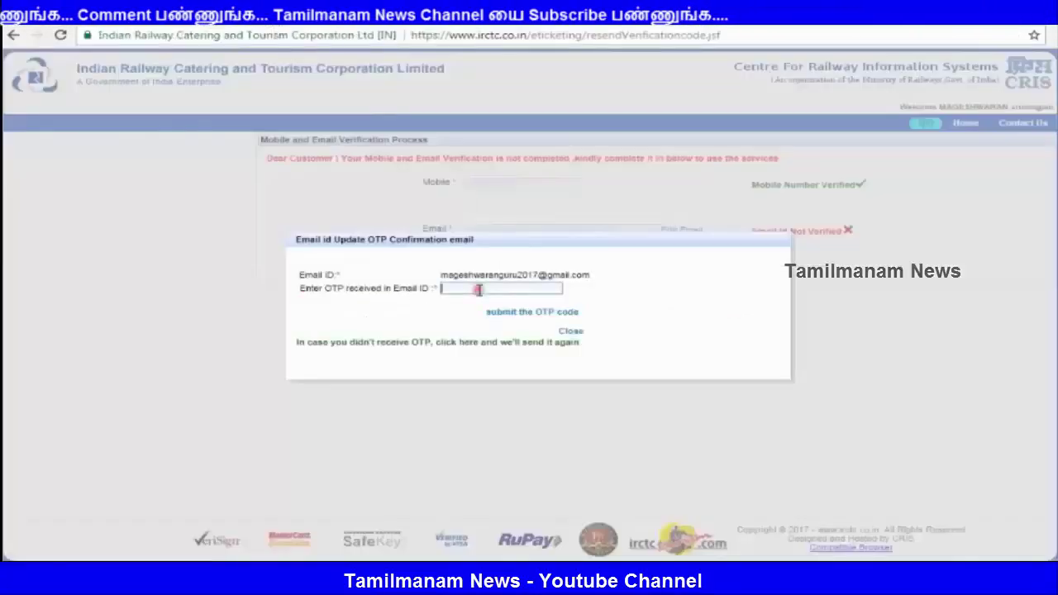
key("ctrl+v")
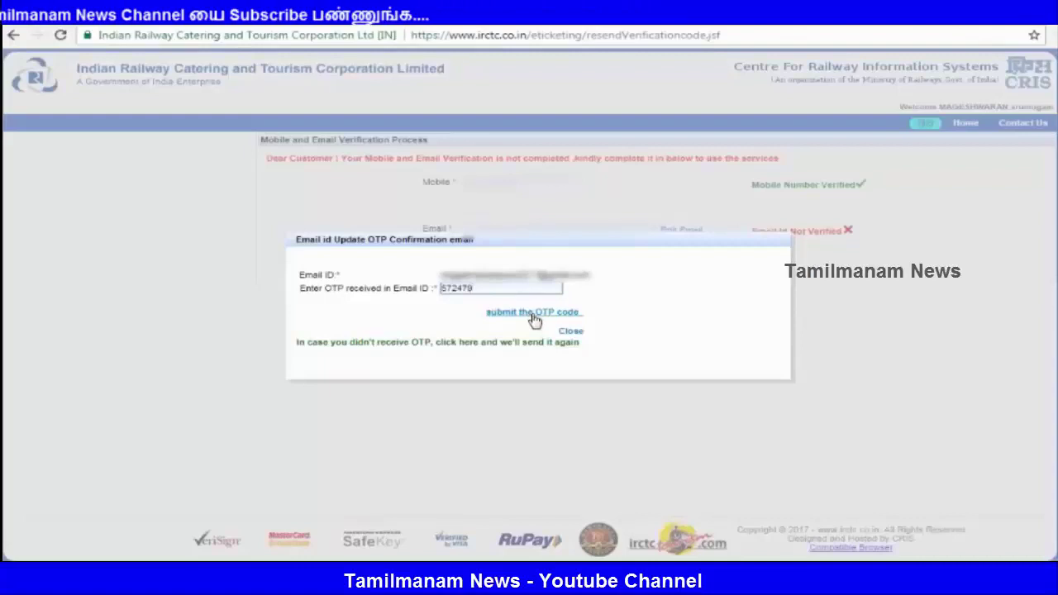
left_click(533, 313)
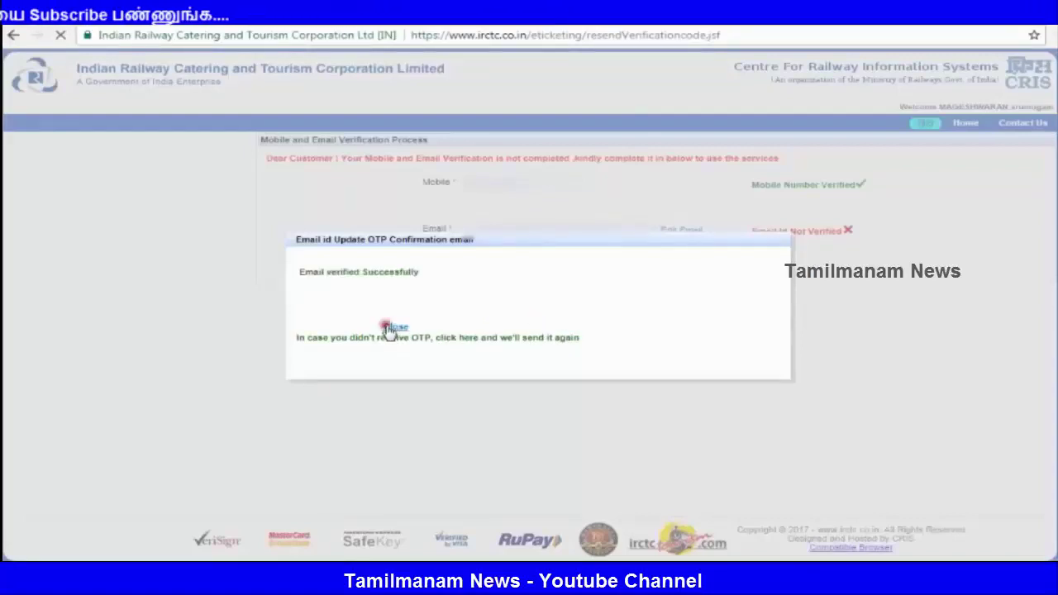
left_click(395, 327)
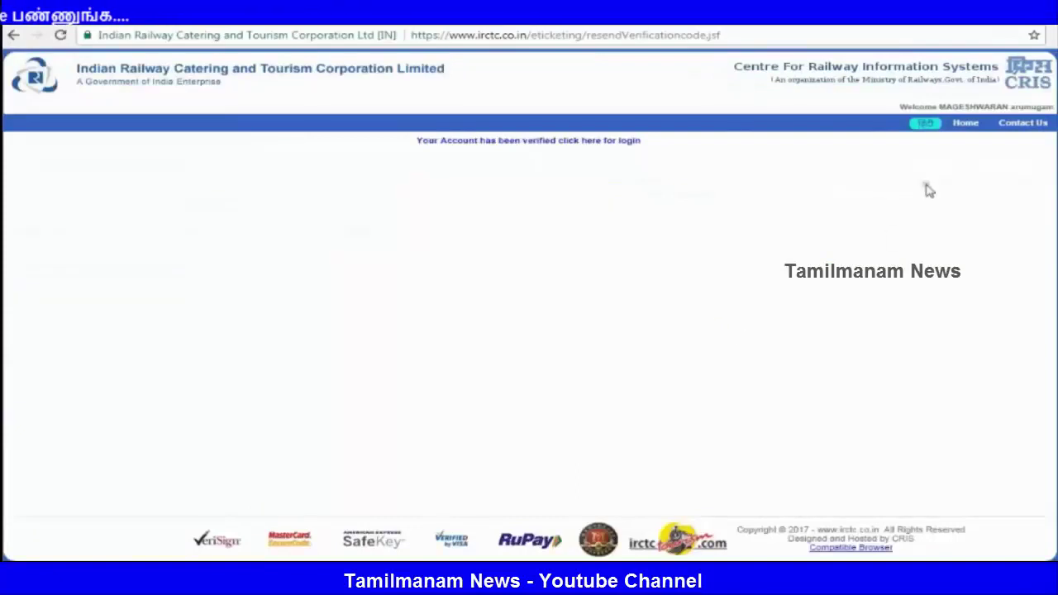
Log back in from the home page with the account password and captcha code
left_click(964, 126)
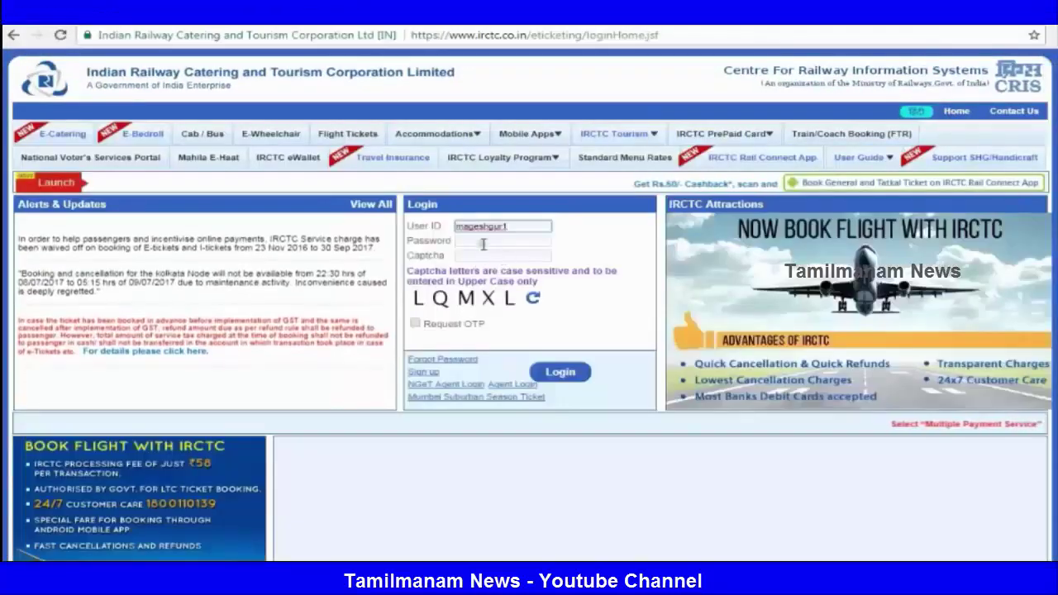
left_click(483, 244)
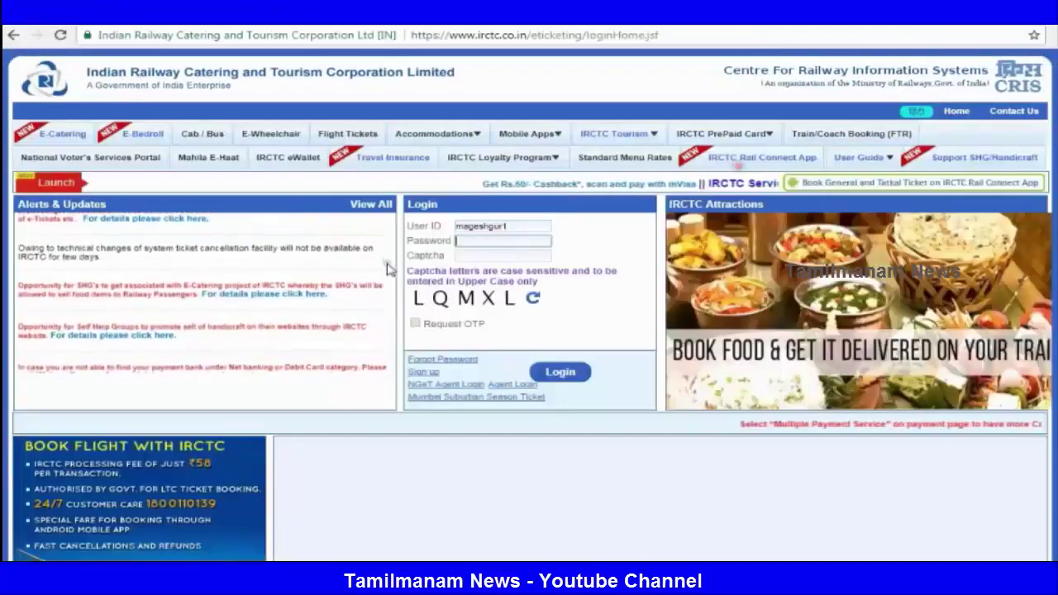
left_click(469, 258)
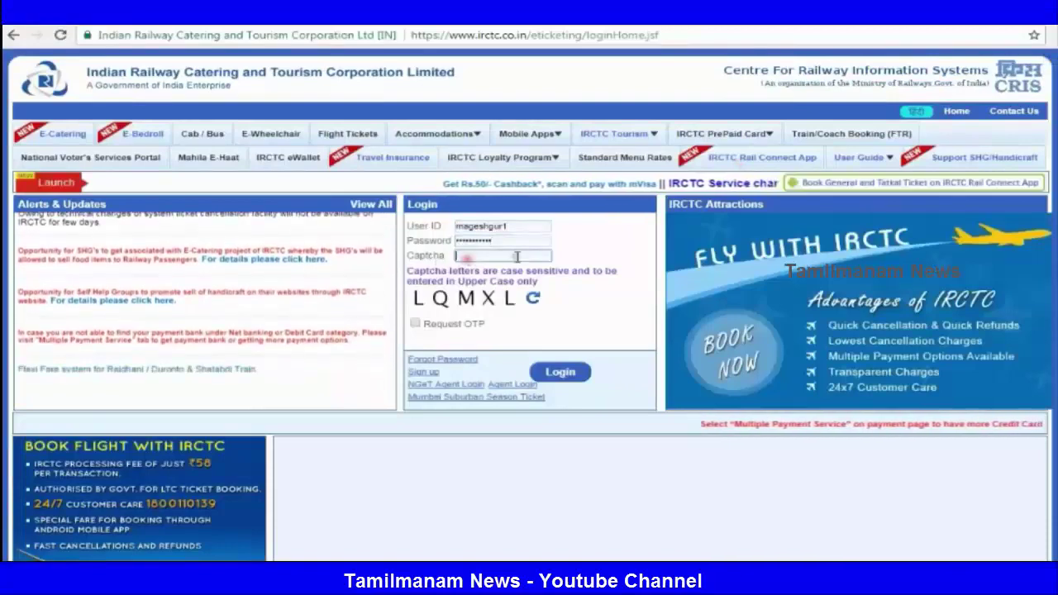
type("LQMXL")
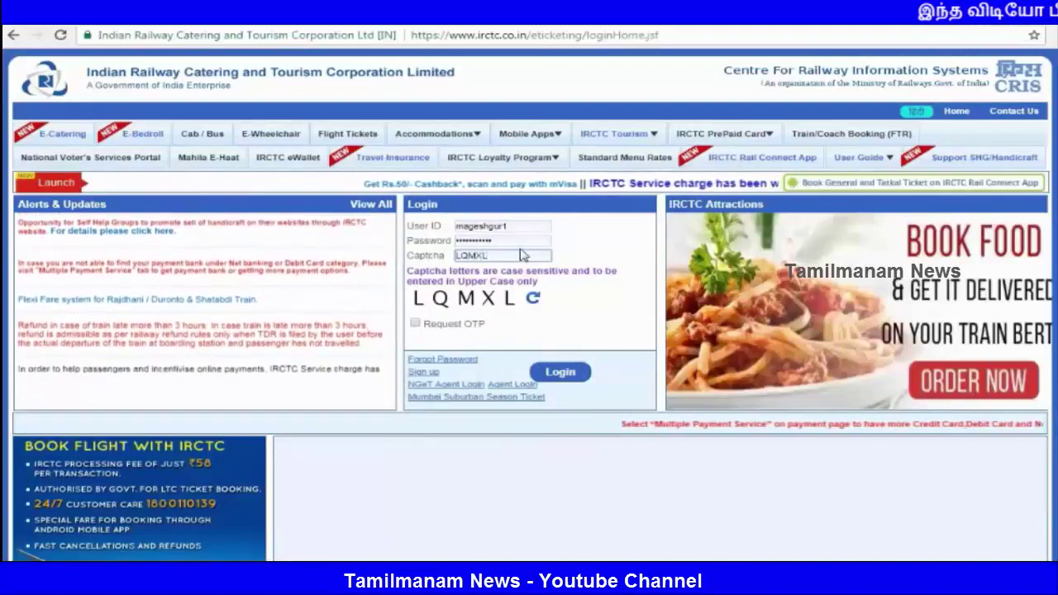
left_click(561, 373)
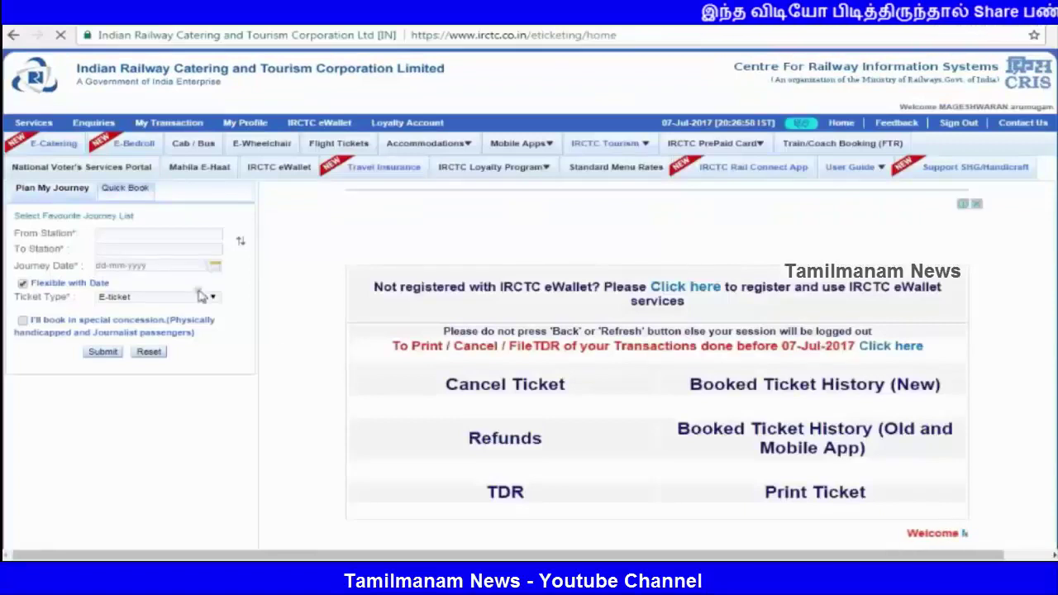
Search trains from JOLARPETTAI - JTJ to SAINAGAR SHIRDI - SNSI on 23 August 2017
left_click(120, 233)
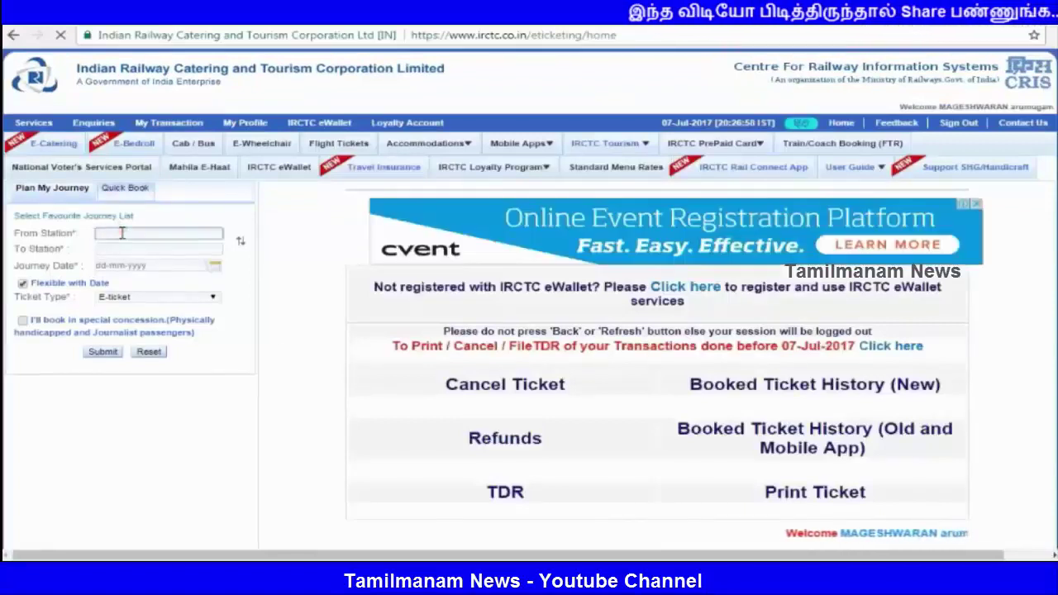
type("JOL")
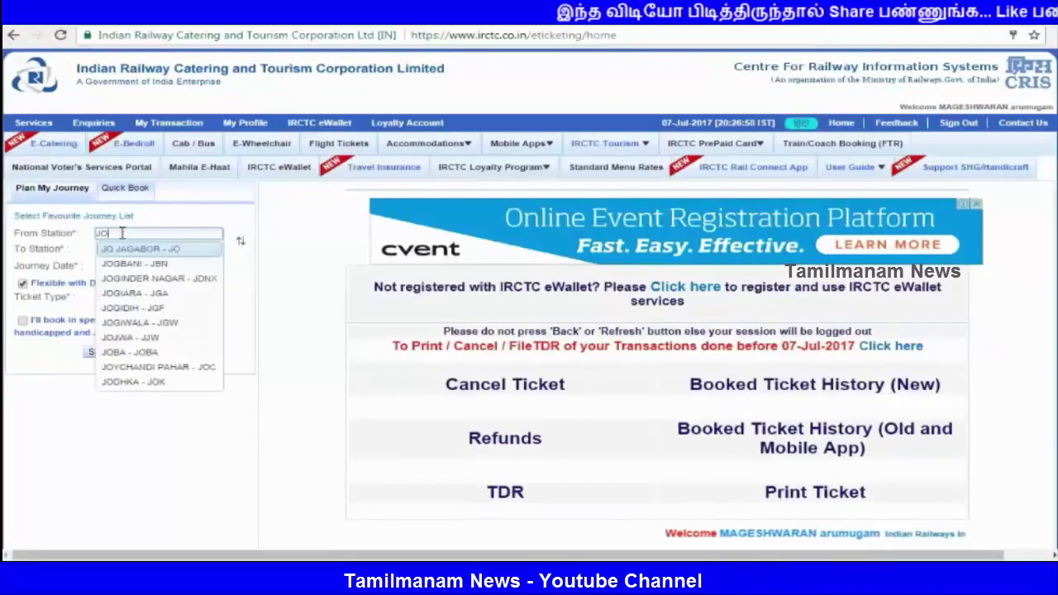
left_click(136, 264)
left_click(132, 251)
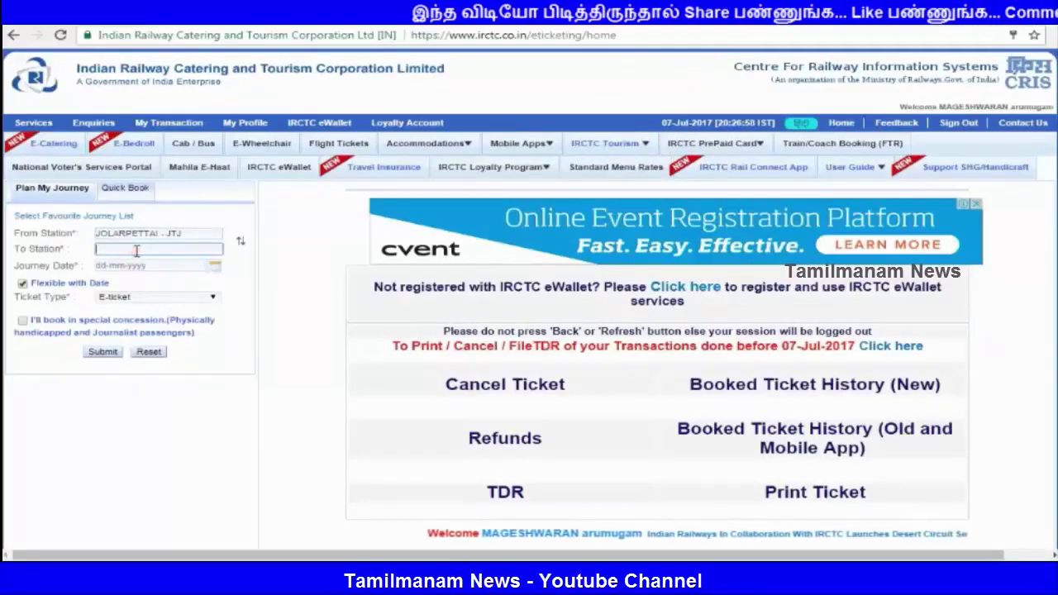
type("BAI")
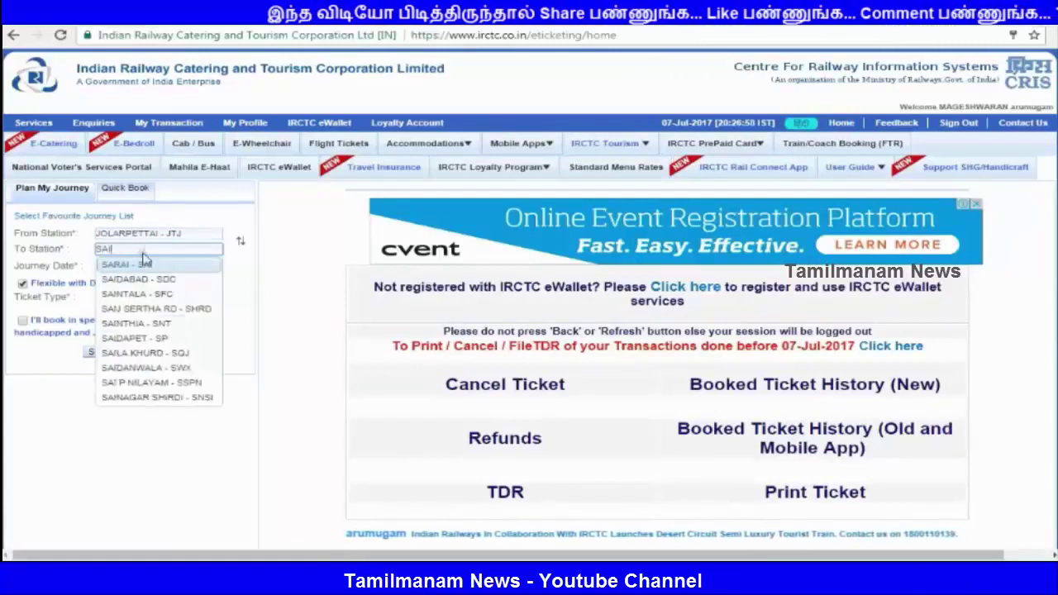
left_click(157, 398)
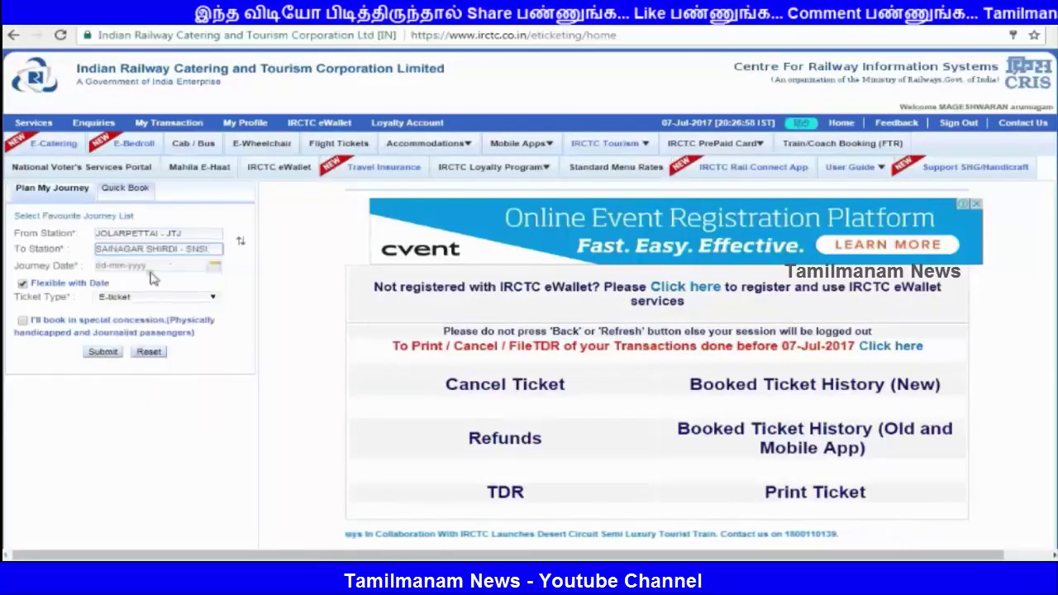
left_click(216, 269)
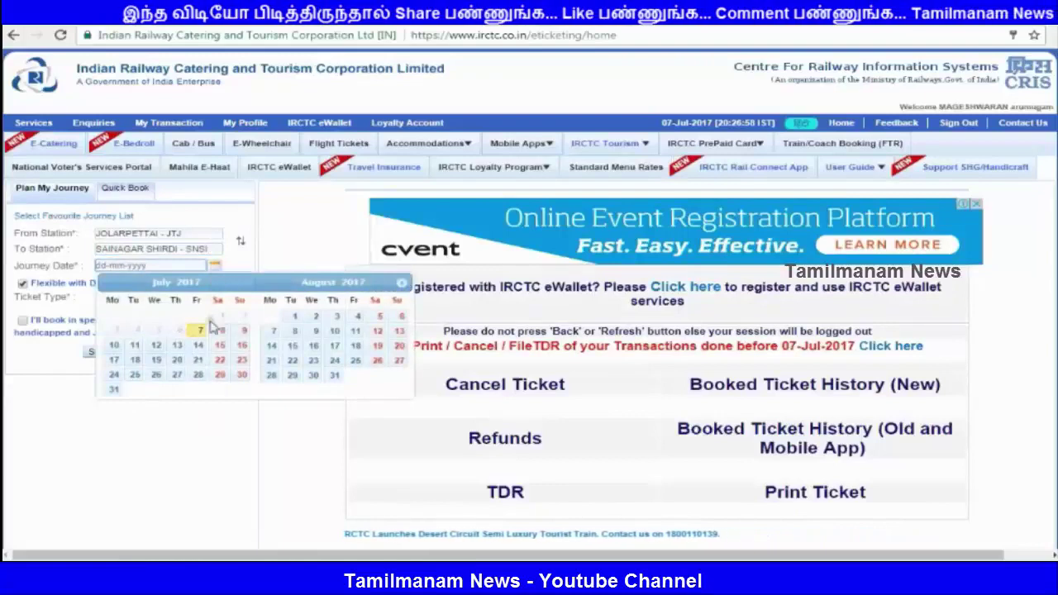
left_click(315, 365)
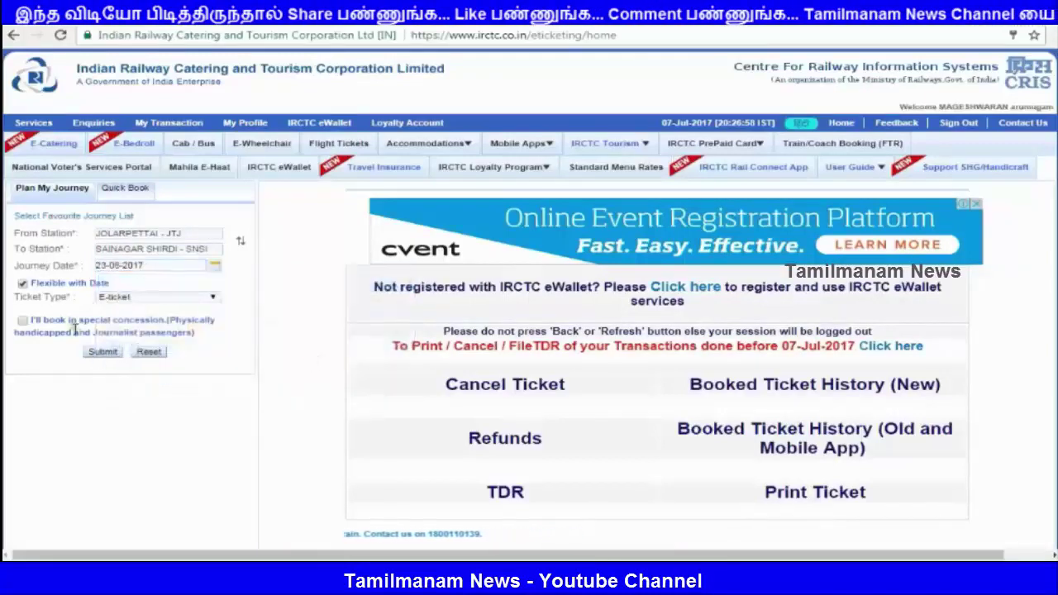
left_click(104, 353)
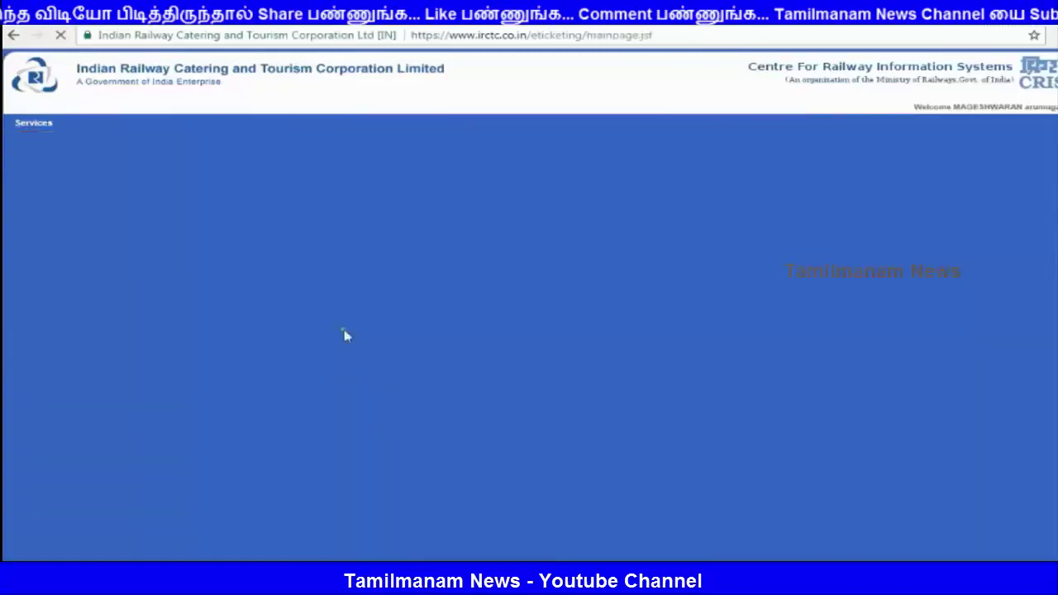
Check Shirdi Express 22601 sleeper availability and fare, then book for 23-8-2017
scroll(558, 331, "down", 1)
scroll(558, 331, "down", 1)
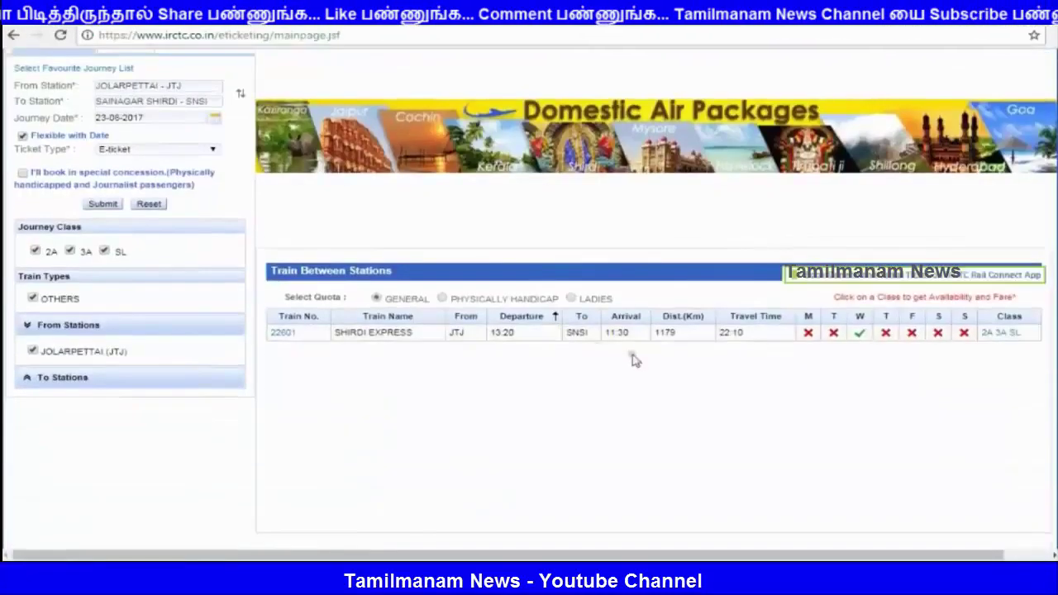
left_click(1012, 333)
scroll(529, 312, "down", 3)
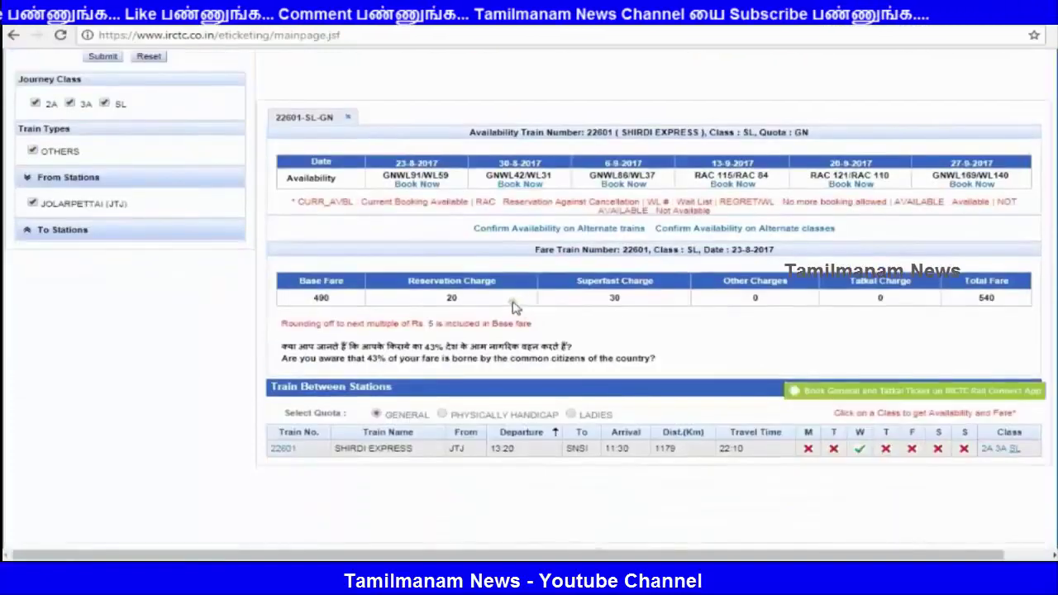
left_click(410, 184)
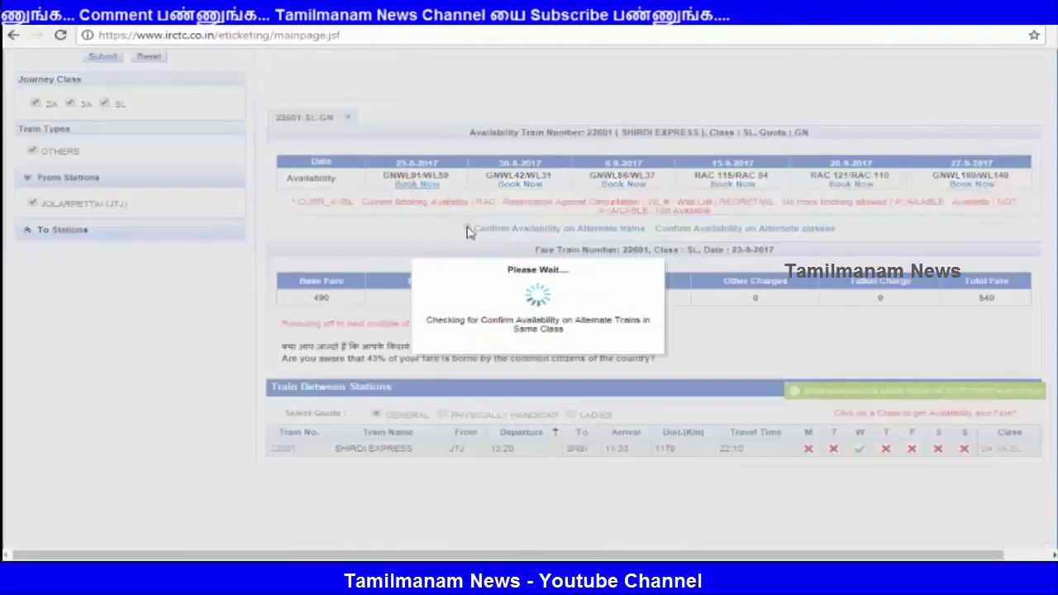
Continue with the previous booking choice and add passenger 1: 71-year-old male, lower berth
scroll(451, 239, "down", 1)
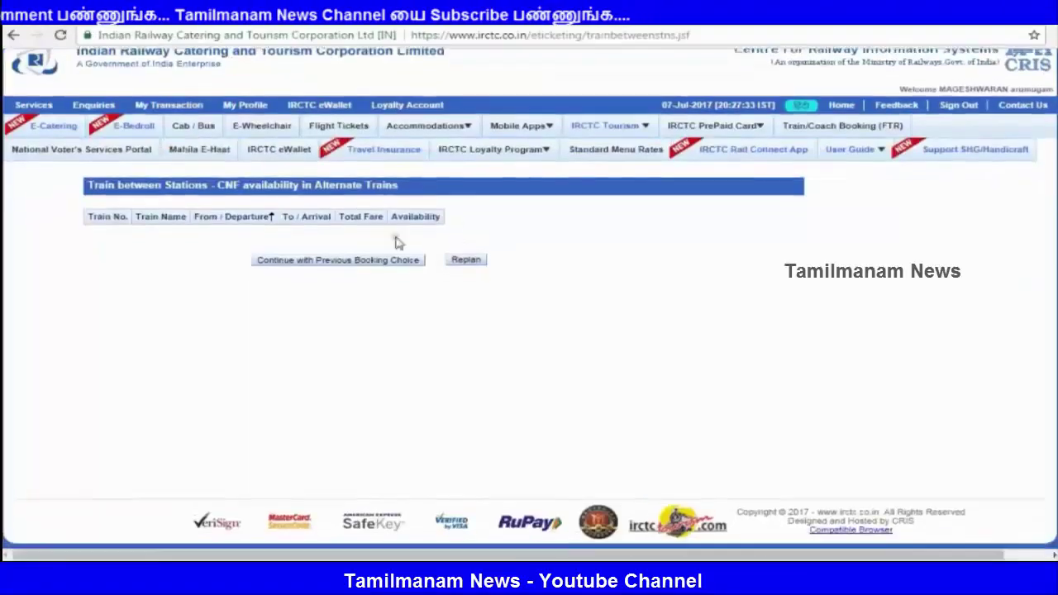
left_click(349, 265)
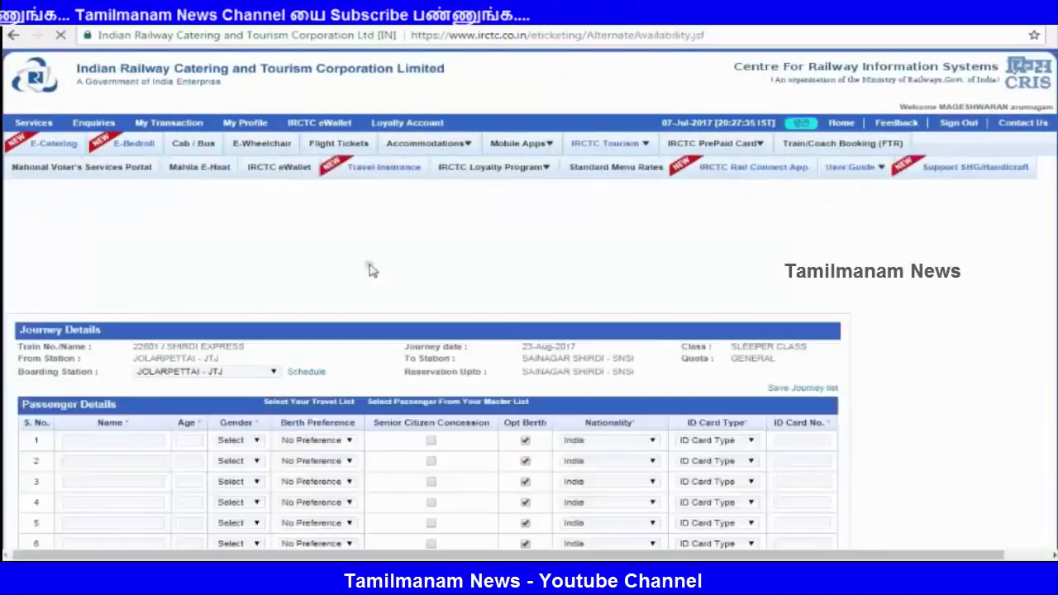
left_click(127, 291)
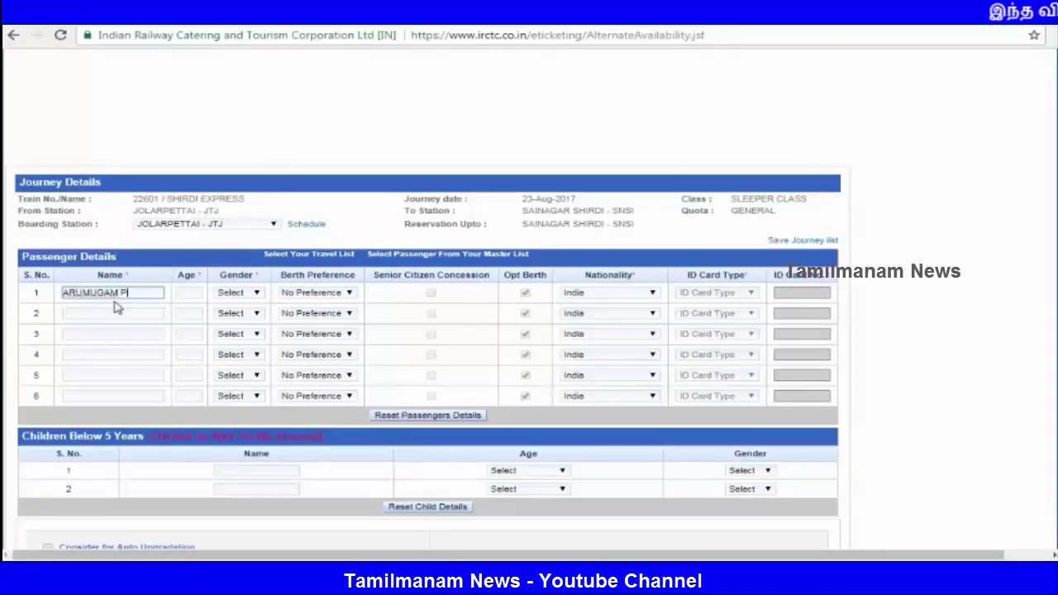
key("Tab")
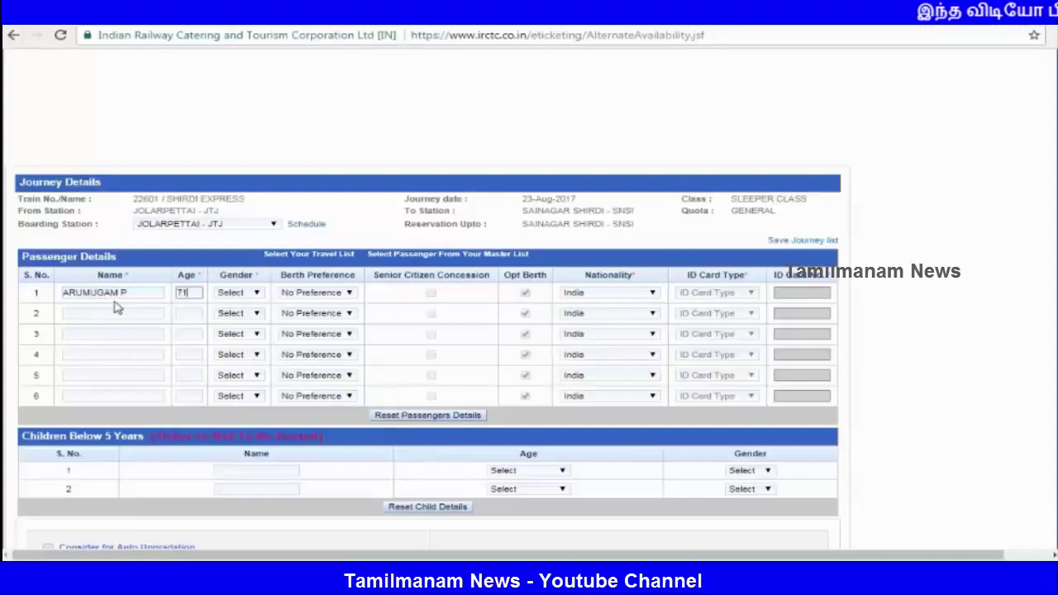
left_click(252, 296)
left_click(241, 312)
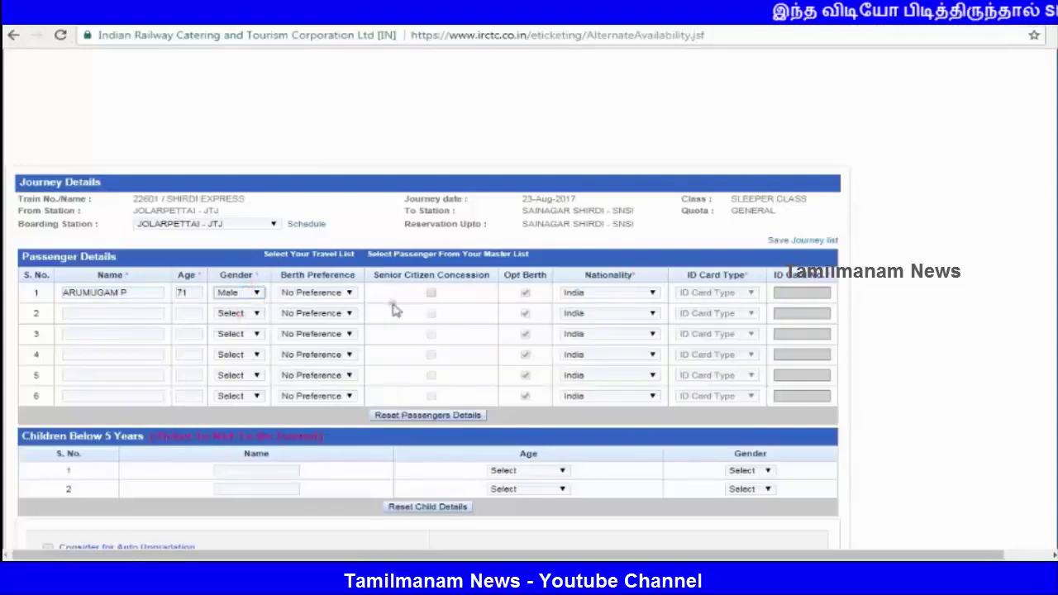
left_click(325, 296)
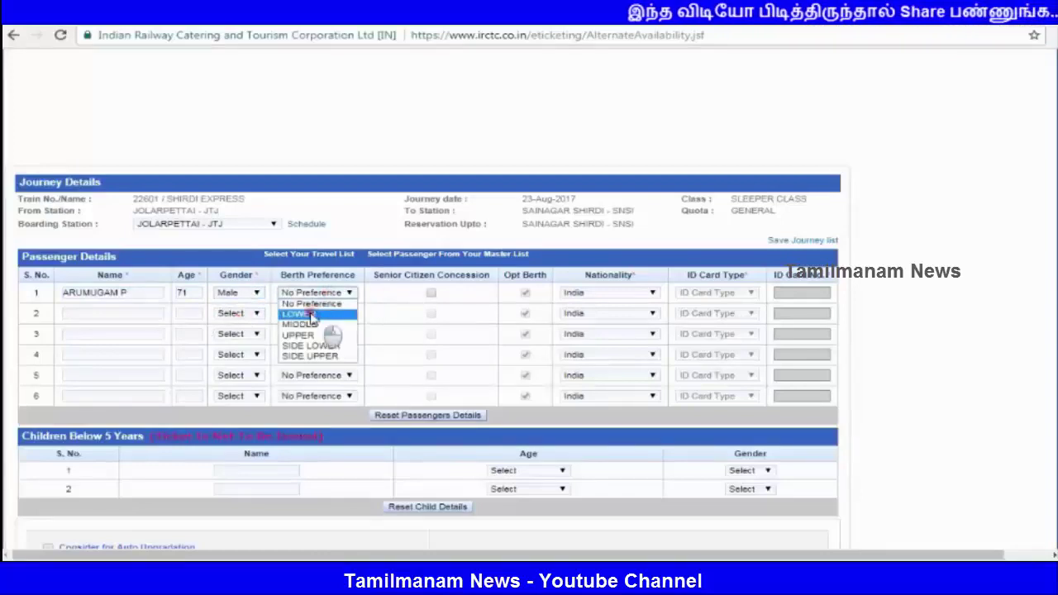
left_click(311, 315)
Add passenger 2: 62-year-old female with lower berth preference
left_click(84, 311)
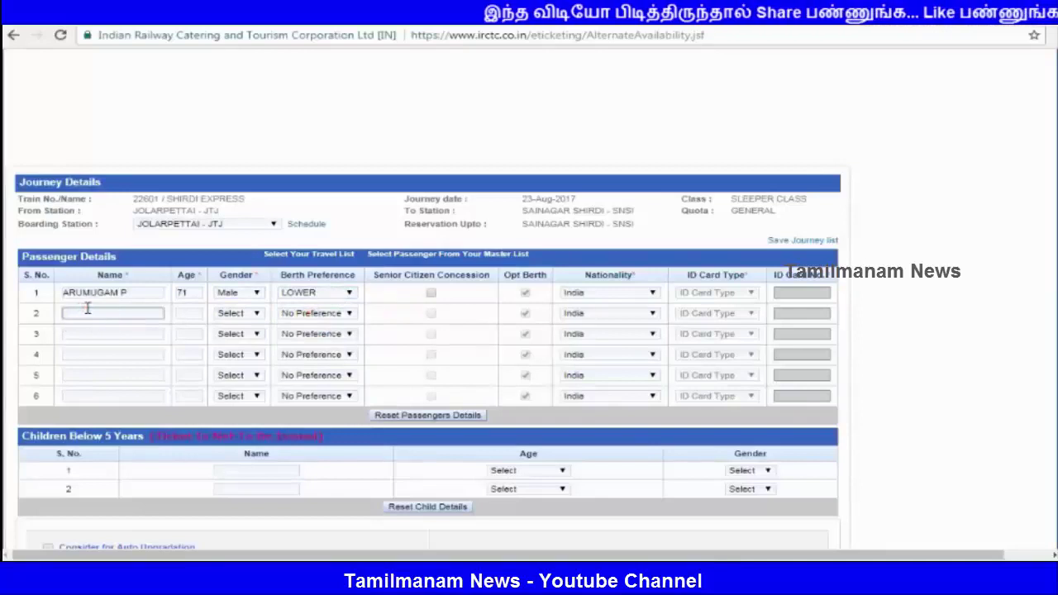
type("ESWARI")
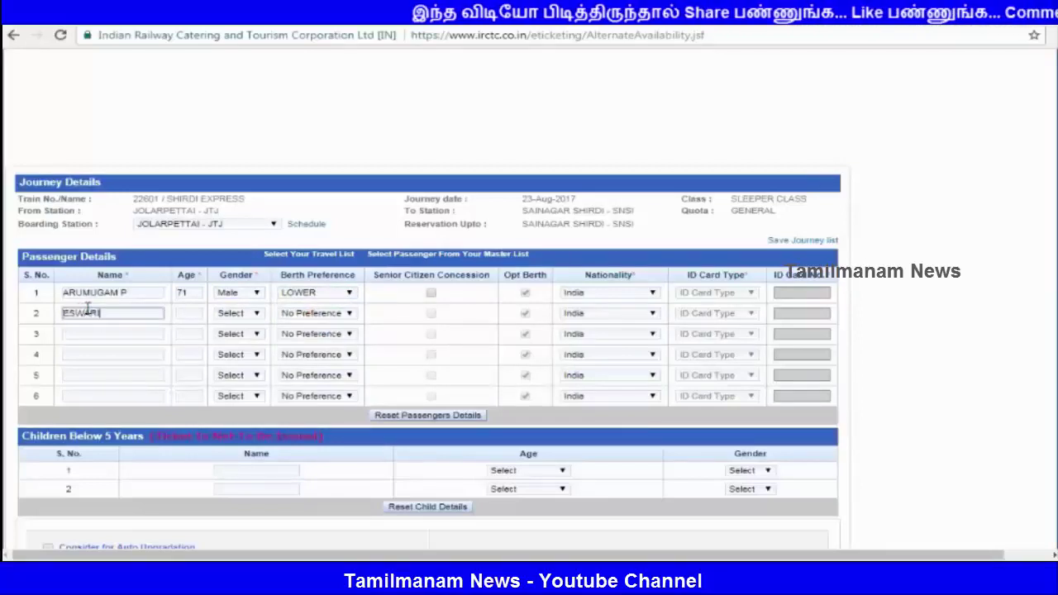
key("BackSpace")
key("BackSpace")
key("BackSpace")
key("BackSpace")
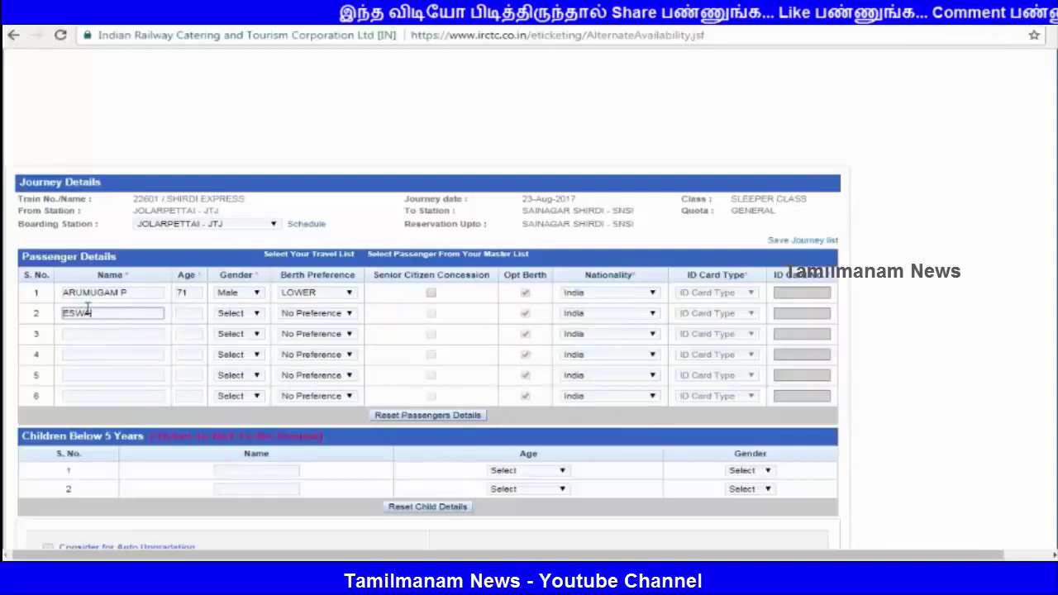
type("HWARI")
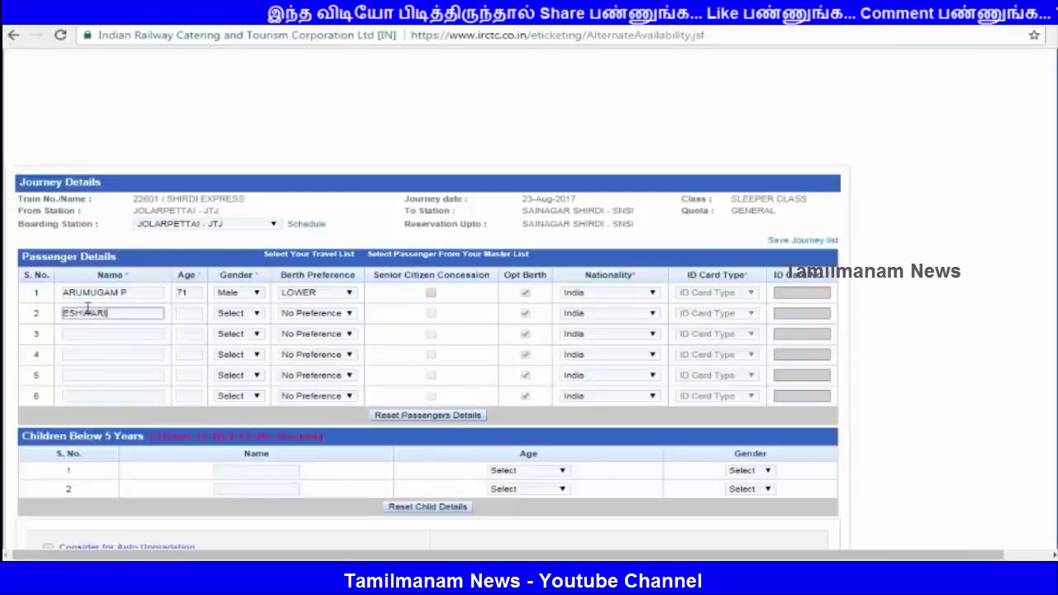
key("Tab")
left_click(134, 309)
type("A")
key("Tab")
type("6")
left_click(238, 313)
left_click(231, 342)
left_click(317, 314)
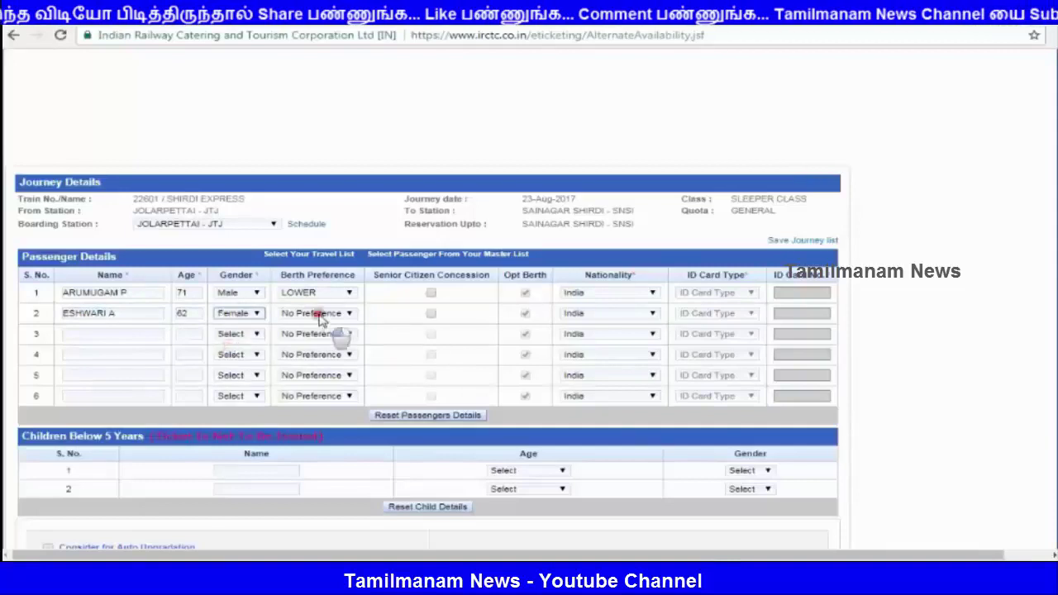
left_click(307, 334)
left_click(104, 333)
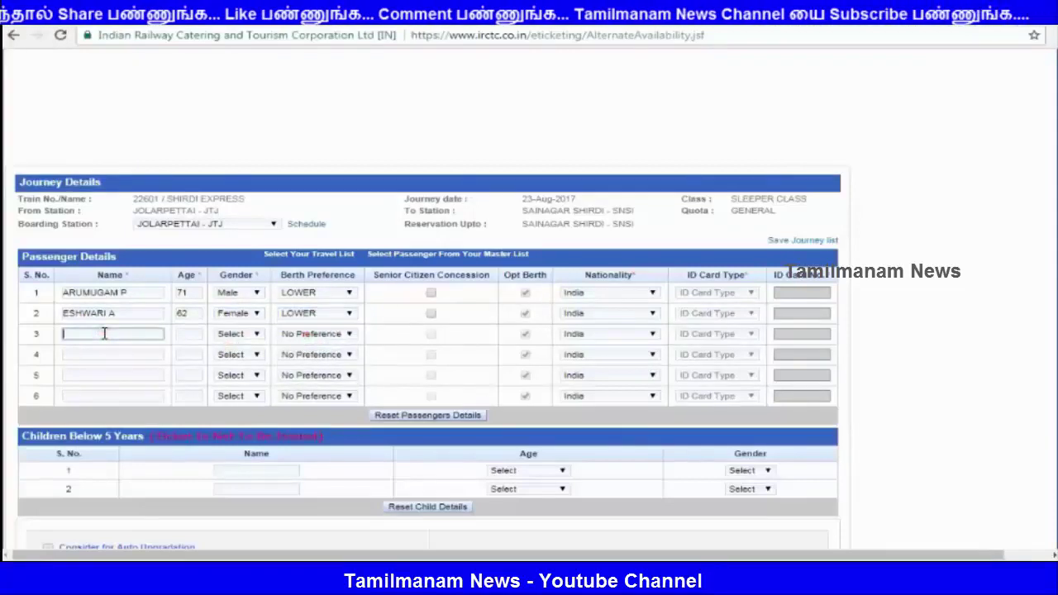
Add passenger 3 by name: 43-year-old female with lower berth preference
type("SULOCHANA")
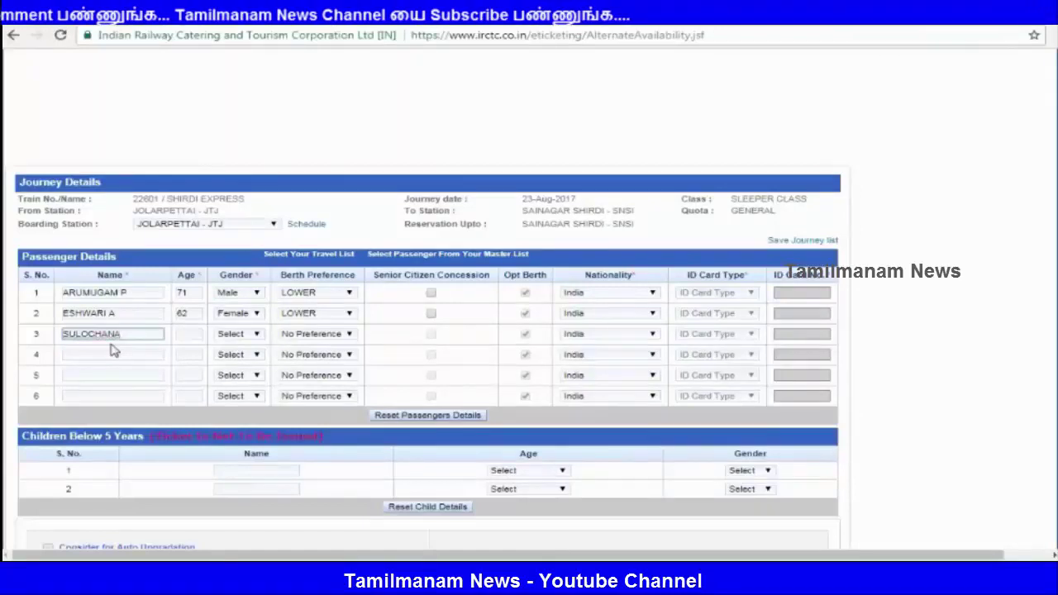
type(" S")
key("Tab")
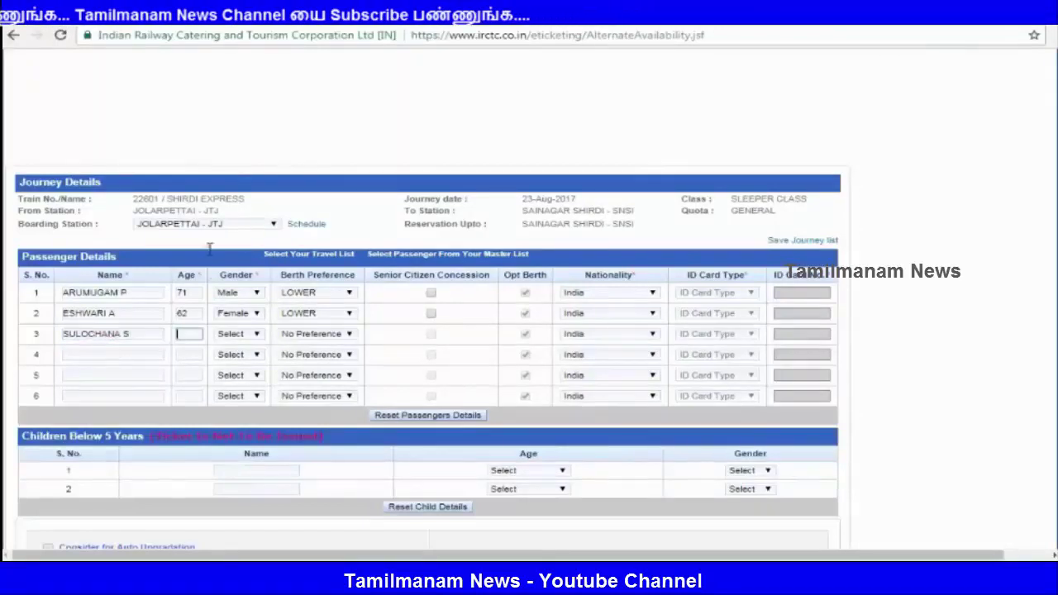
left_click(237, 335)
left_click(235, 364)
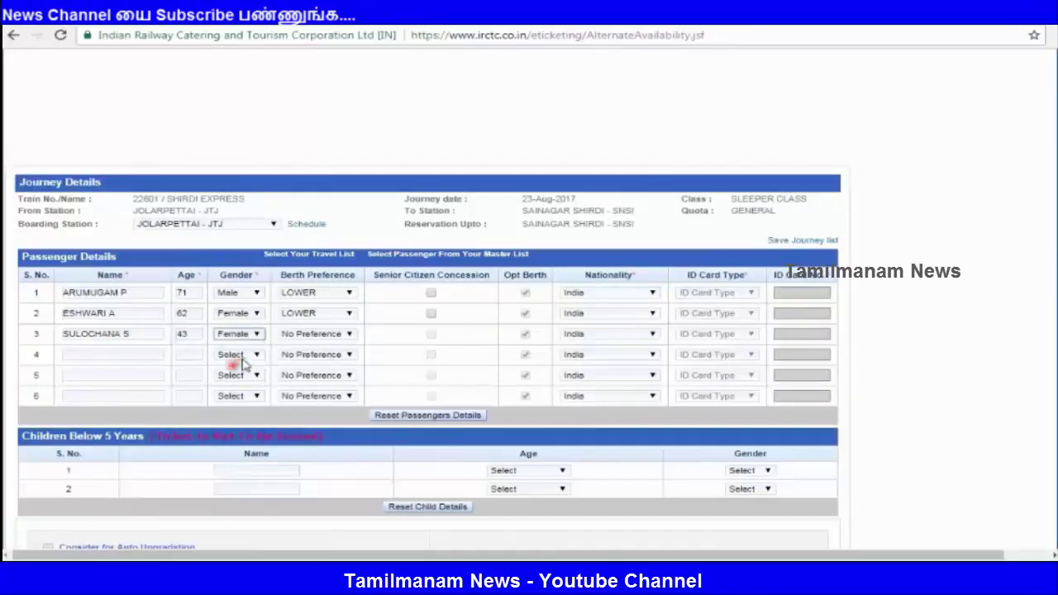
left_click(304, 334)
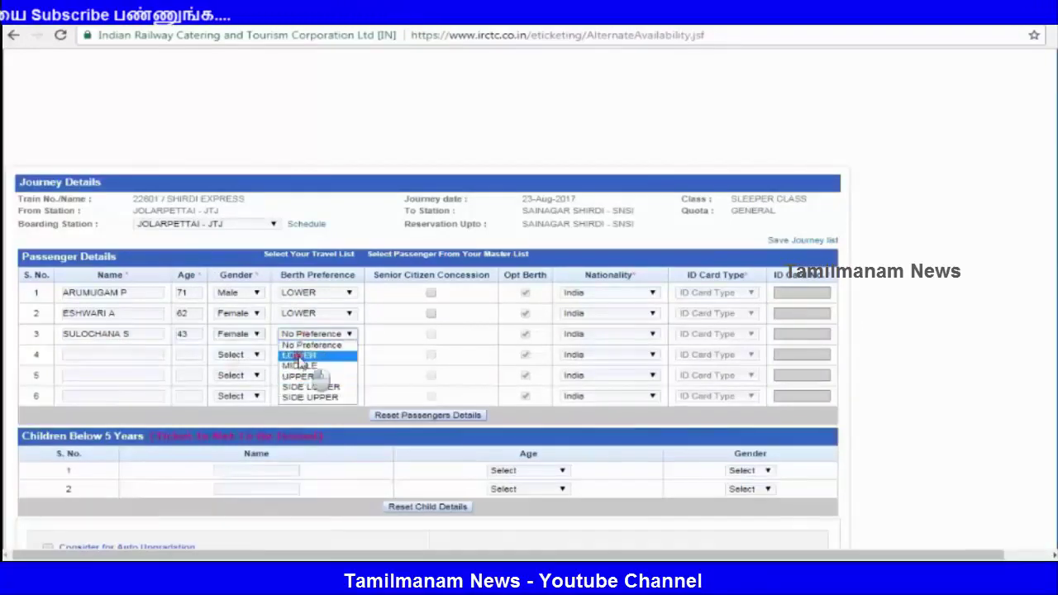
left_click(299, 355)
Add passenger 4 by name: 43-year-old female with lower berth preference
left_click(105, 357)
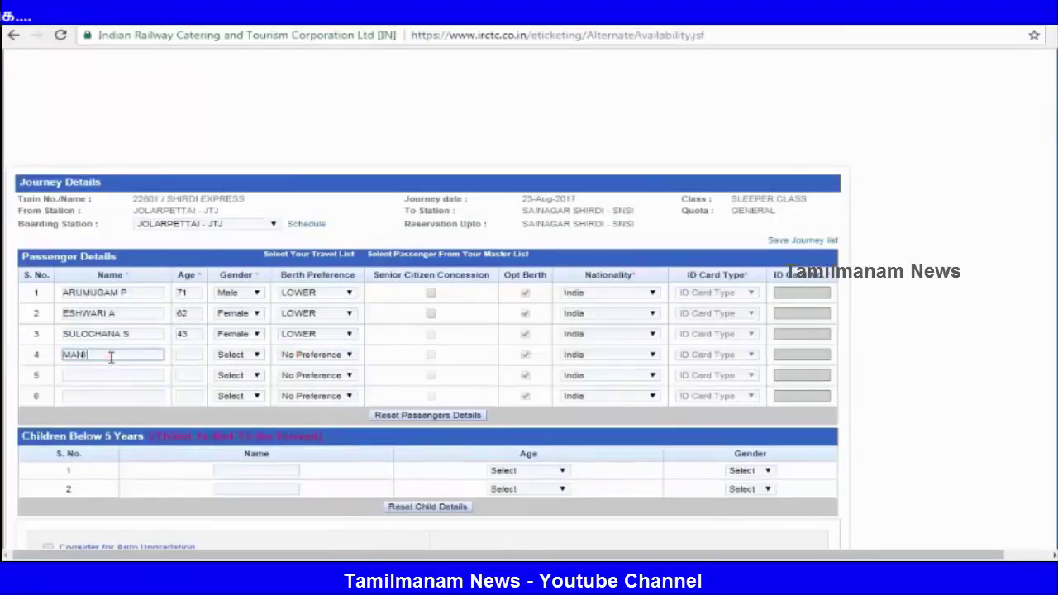
type("MANIMEGALAI M")
key("Tab")
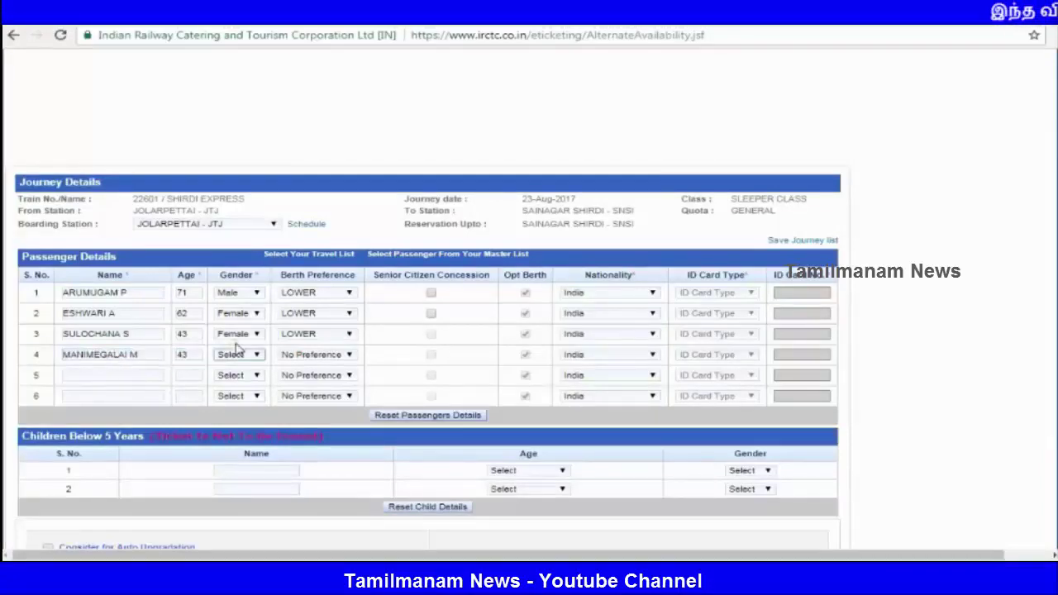
left_click(230, 357)
left_click(242, 395)
left_click(294, 355)
left_click(297, 377)
left_click(109, 375)
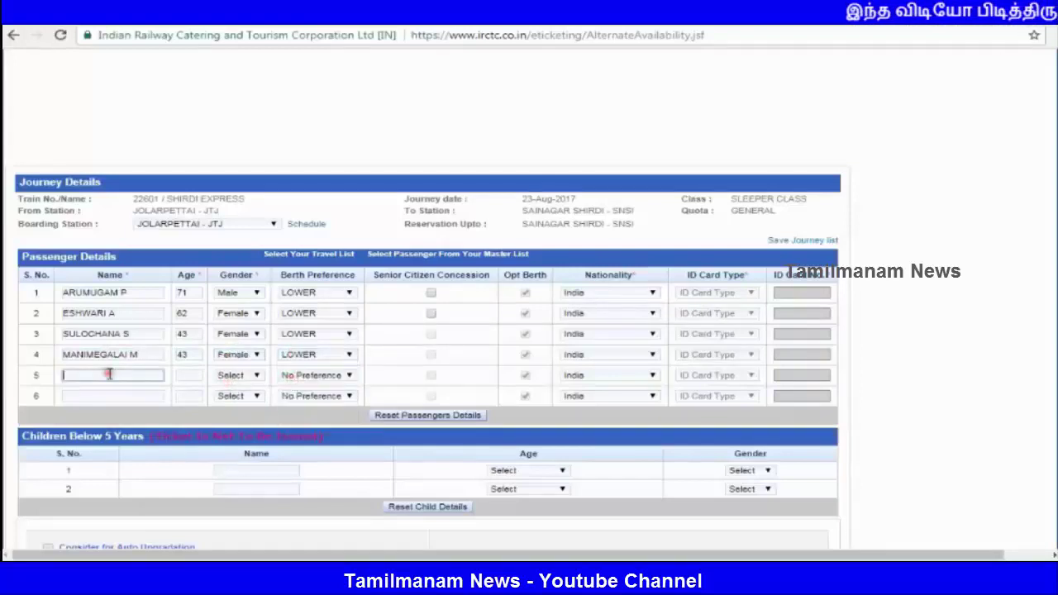
scroll(62, 400, "down", 3)
Opt in to auto upgradation, enter the captcha, and decline senior citizen concession to proceed
left_click(48, 400)
scroll(217, 386, "down", 3)
scroll(329, 396, "down", 3)
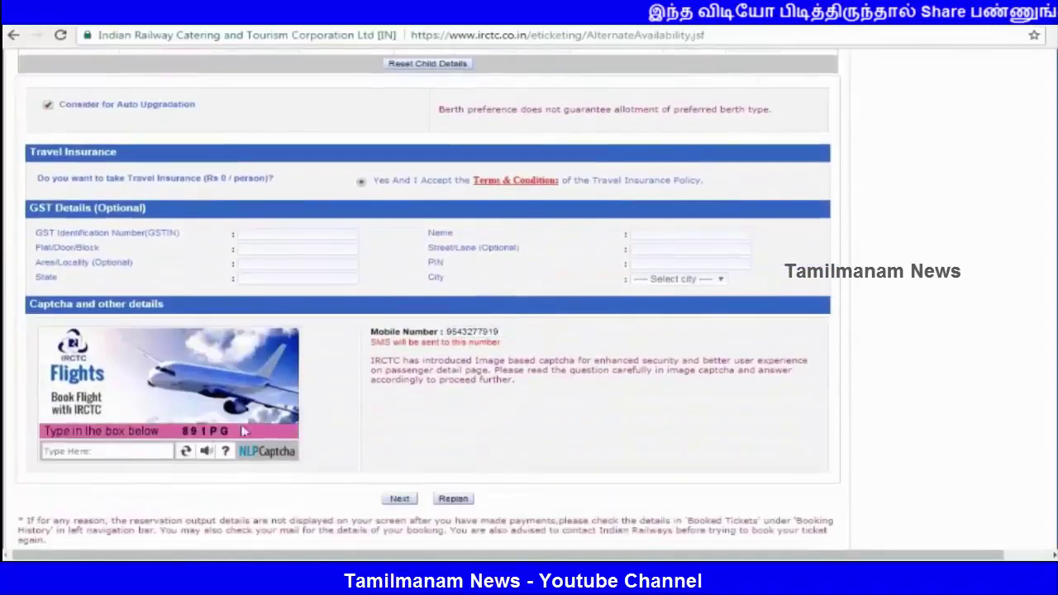
left_click(86, 450)
type("891PG")
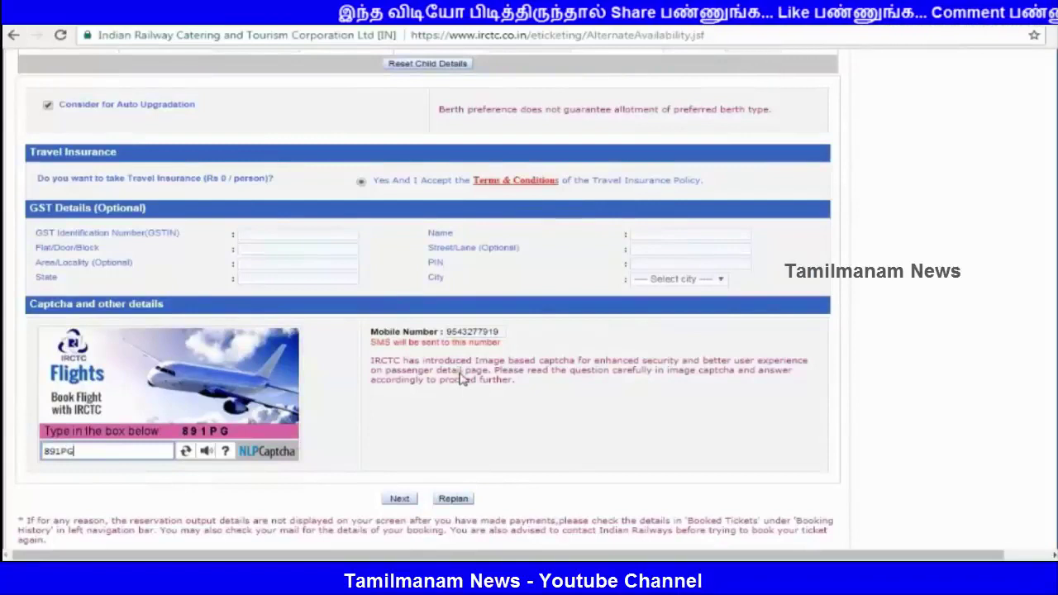
left_click(397, 500)
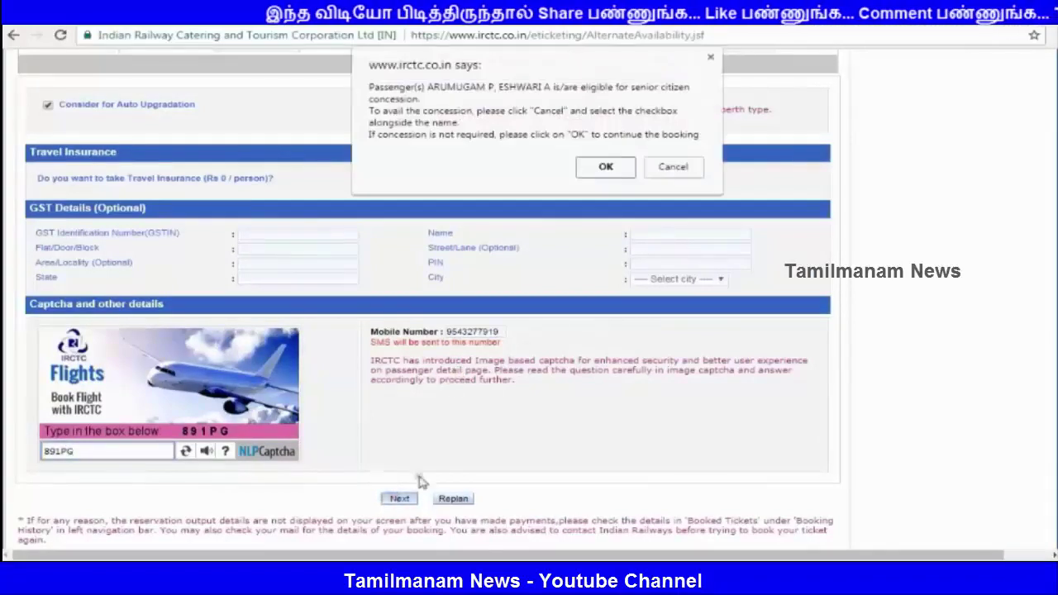
left_click(598, 168)
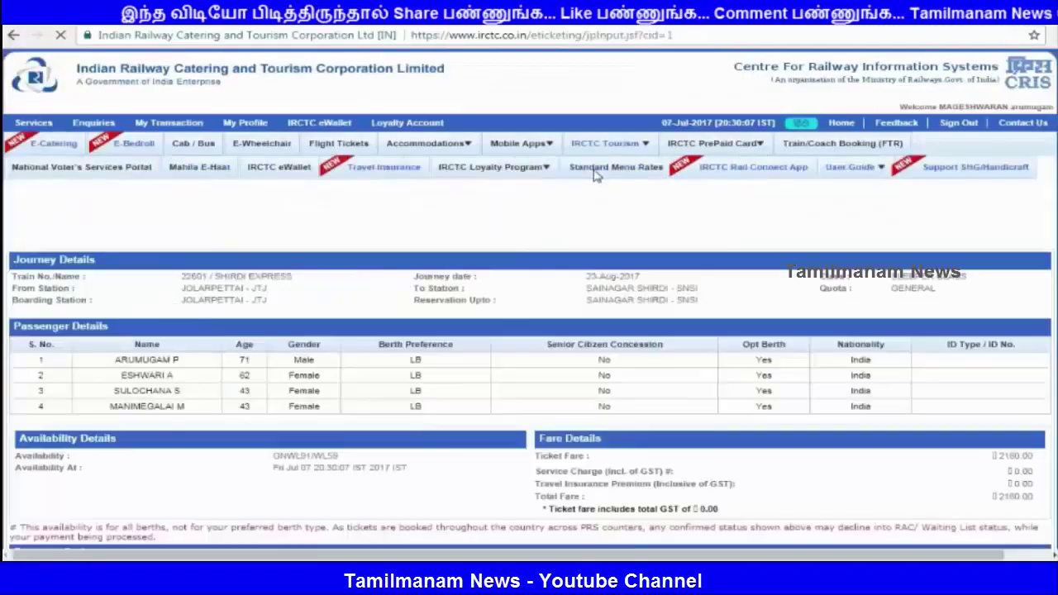
Pay the 2160.00 RS fare by State Bank of India debit card with PIN and proceed to SBI's page
scroll(579, 206, "down", 4)
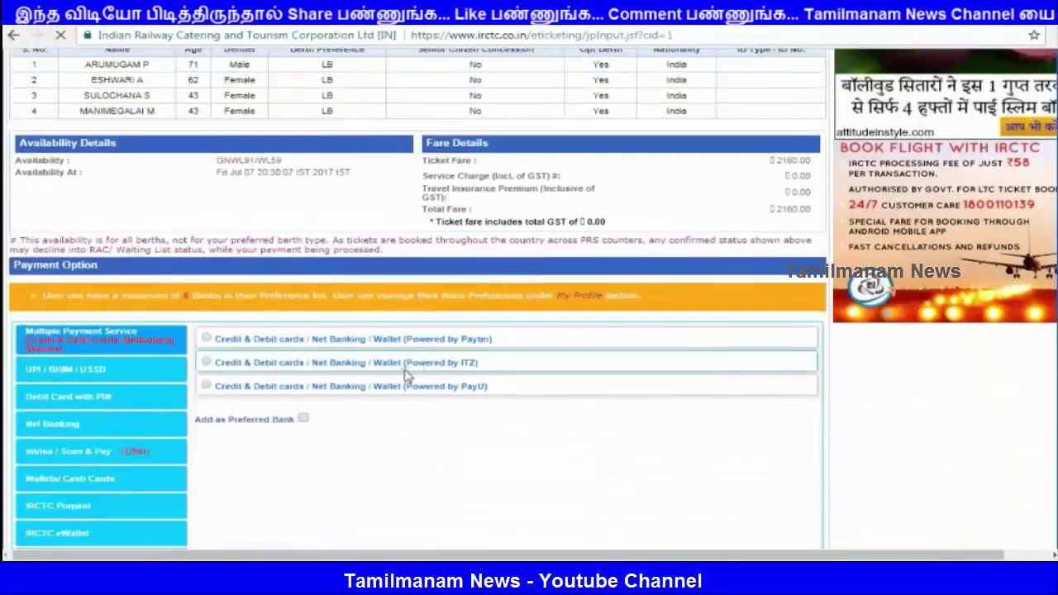
left_click(108, 400)
scroll(221, 413, "down", 3)
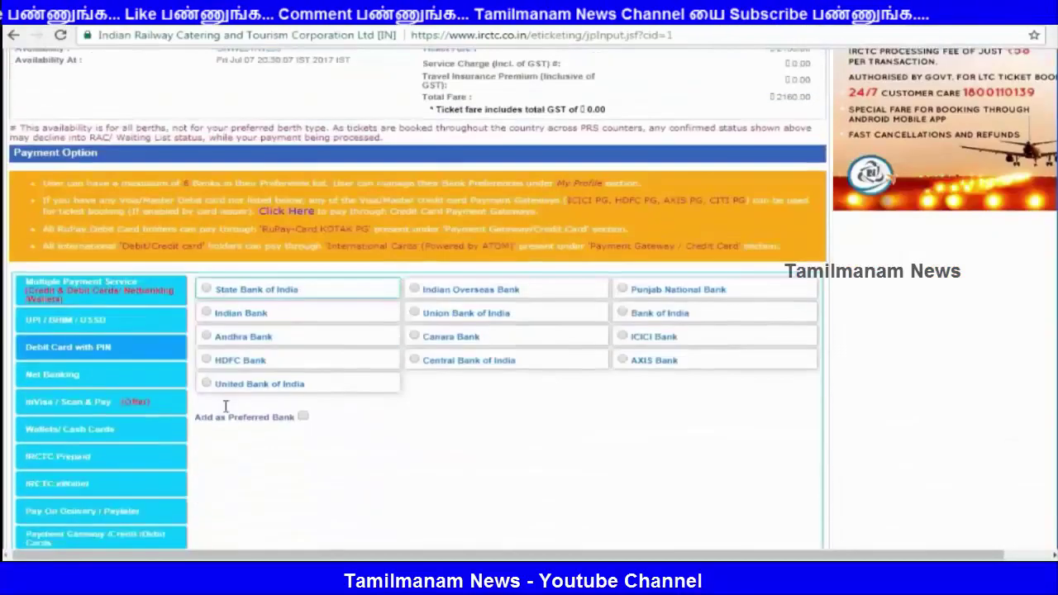
left_click(206, 255)
scroll(293, 387, "down", 1)
scroll(297, 391, "down", 2)
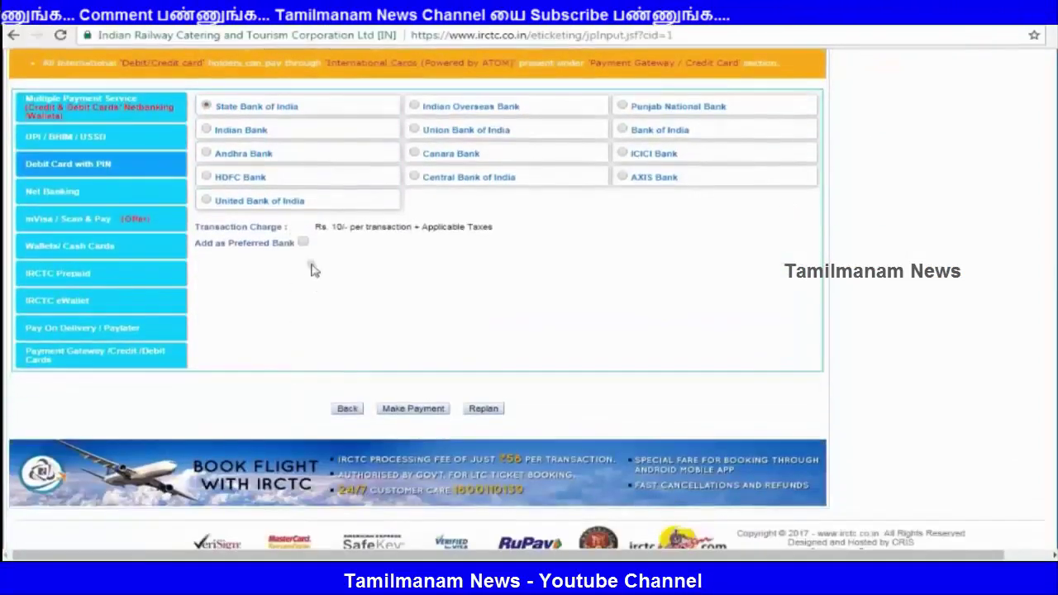
left_click(399, 410)
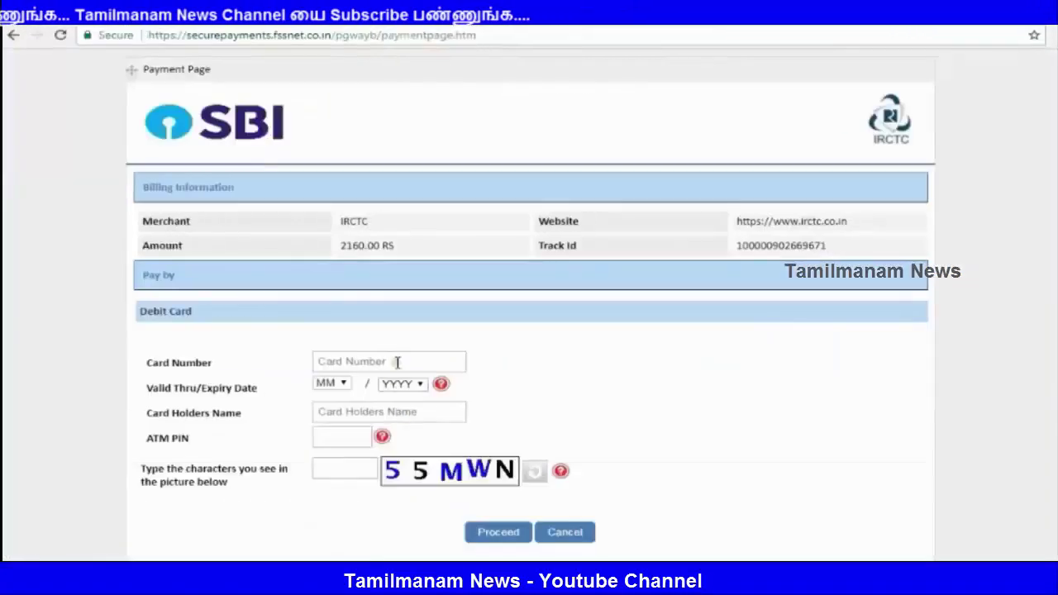
Enter the debit card number and set the card expiry to 06/2006
scroll(397, 361, "down", 3)
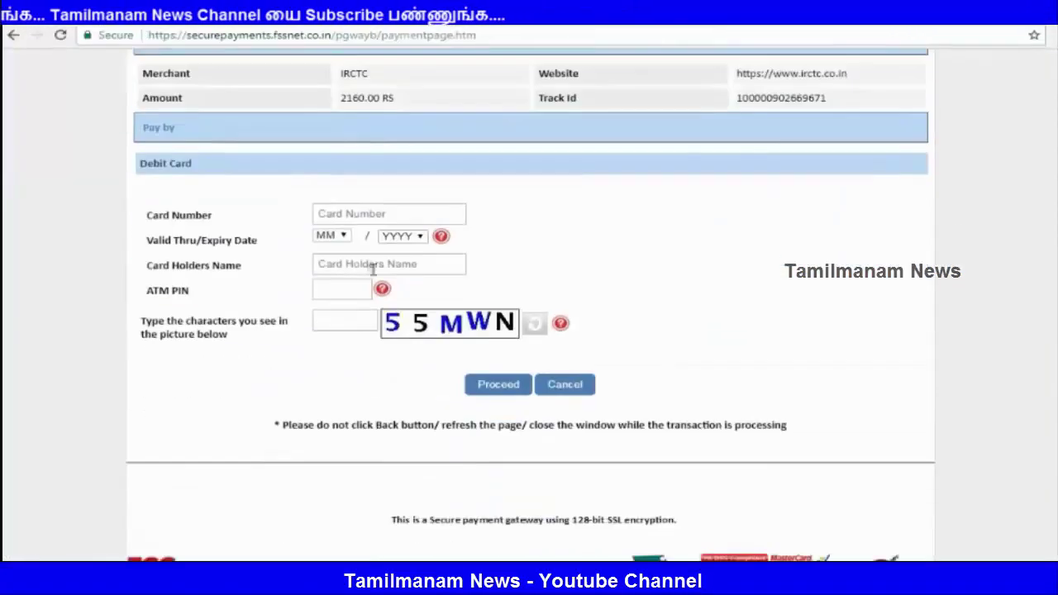
left_click(365, 211)
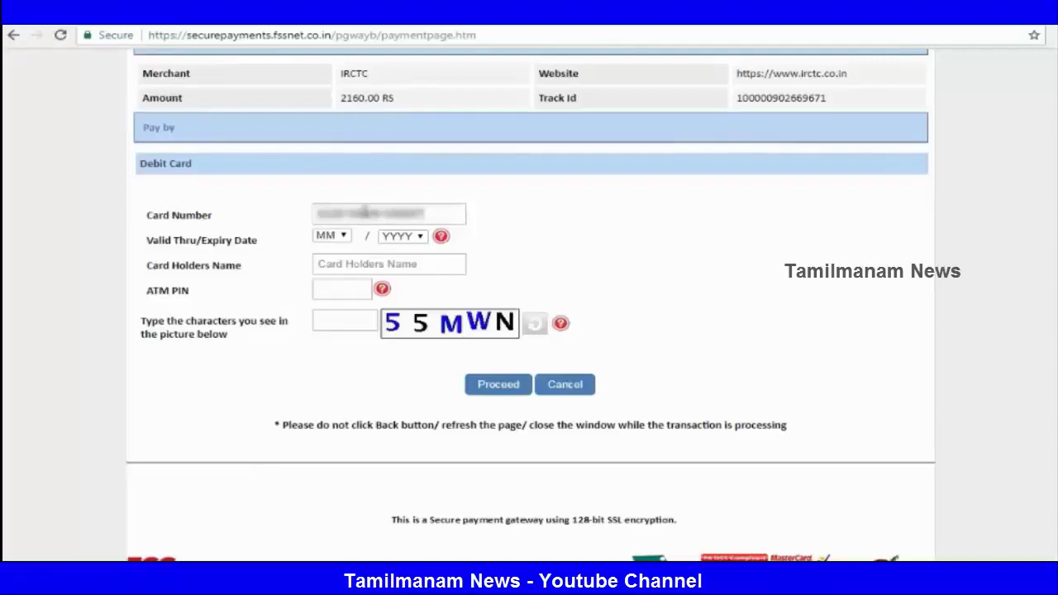
left_click(342, 237)
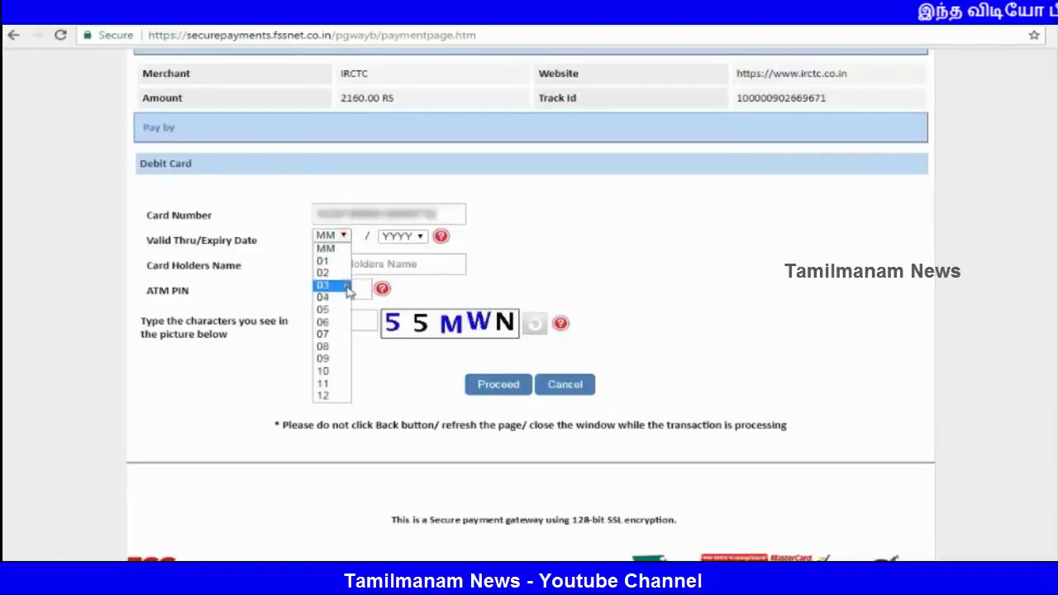
left_click(338, 322)
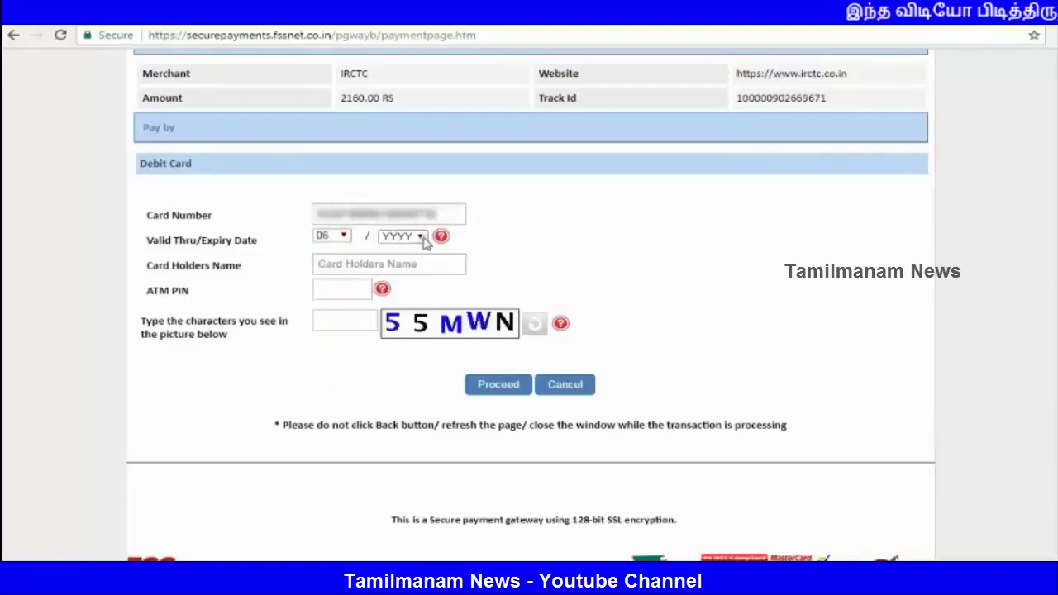
left_click(420, 237)
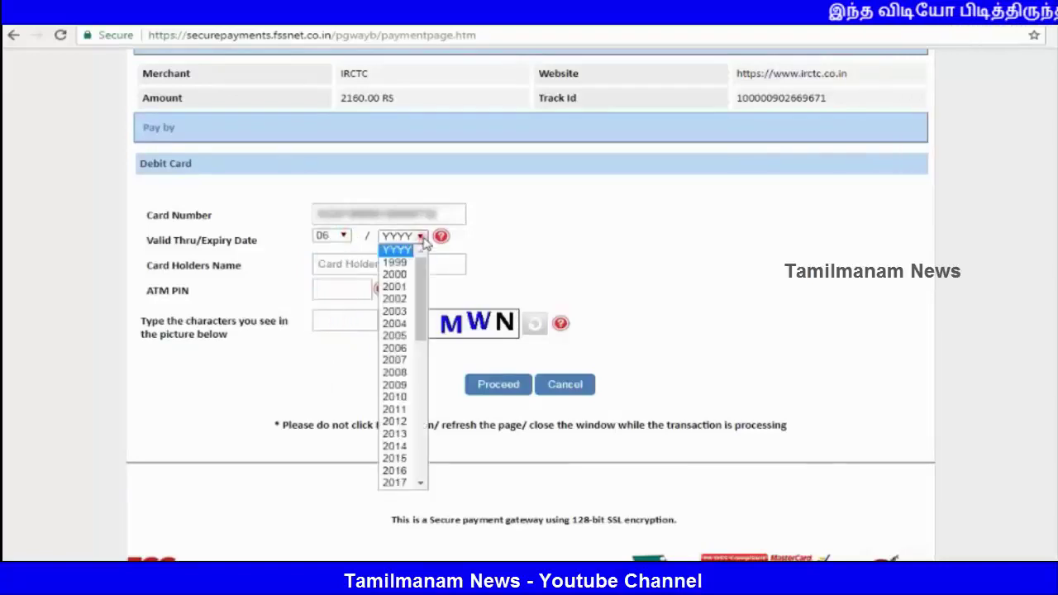
left_click(397, 348)
Enter the cardholder name, ATM PIN and captcha 55MWN, then submit the payment
left_click(357, 268)
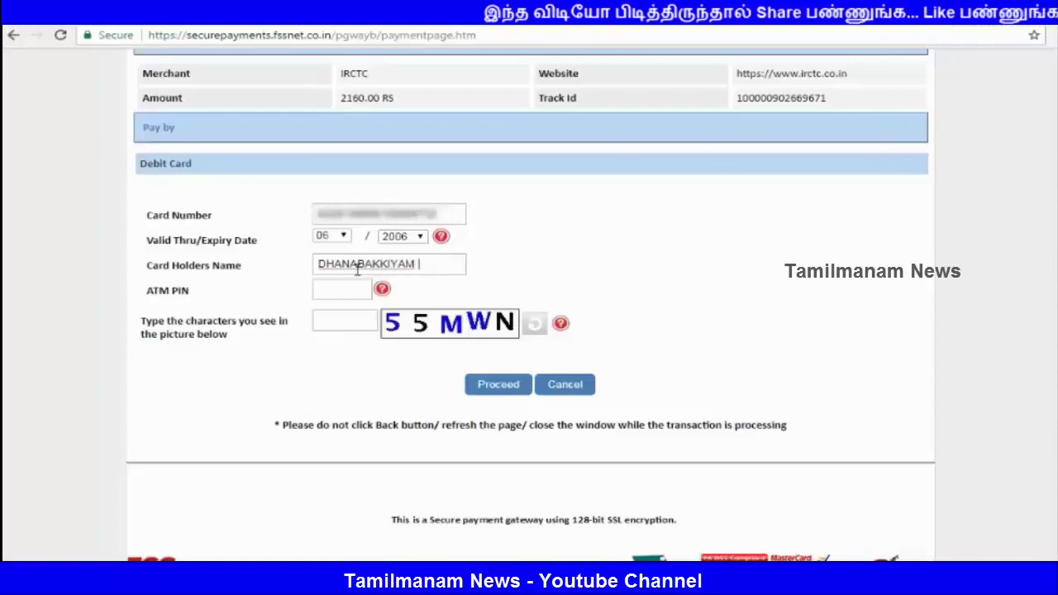
key("Tab")
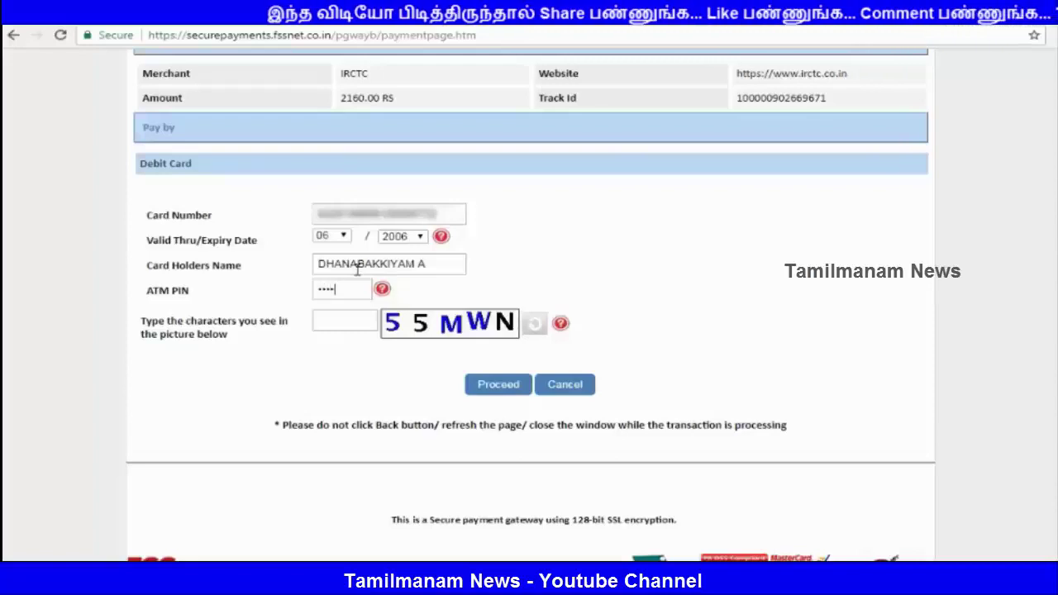
left_click(353, 328)
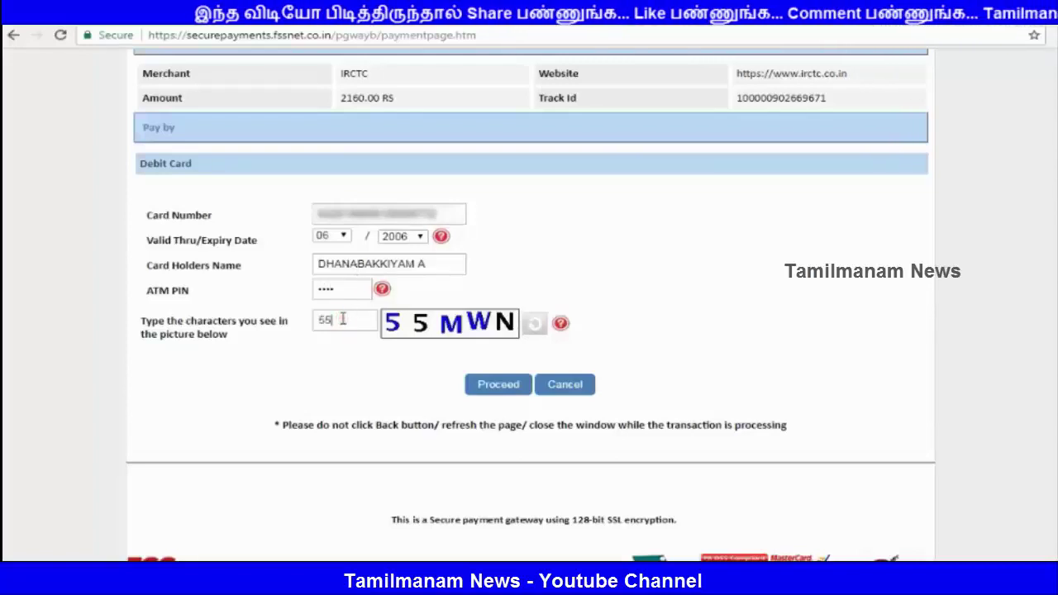
type("55MWN")
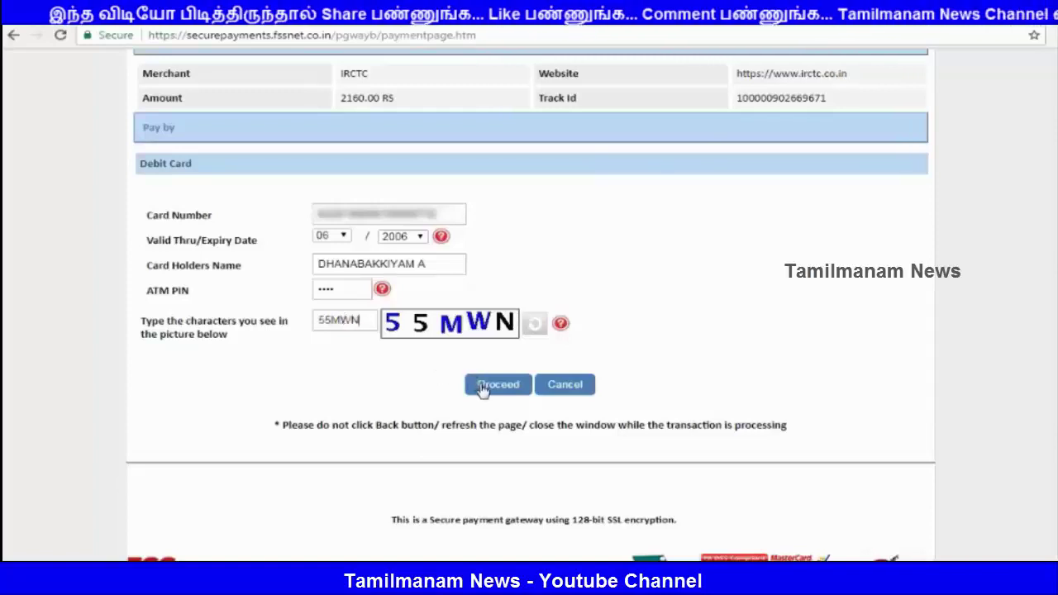
left_click(483, 387)
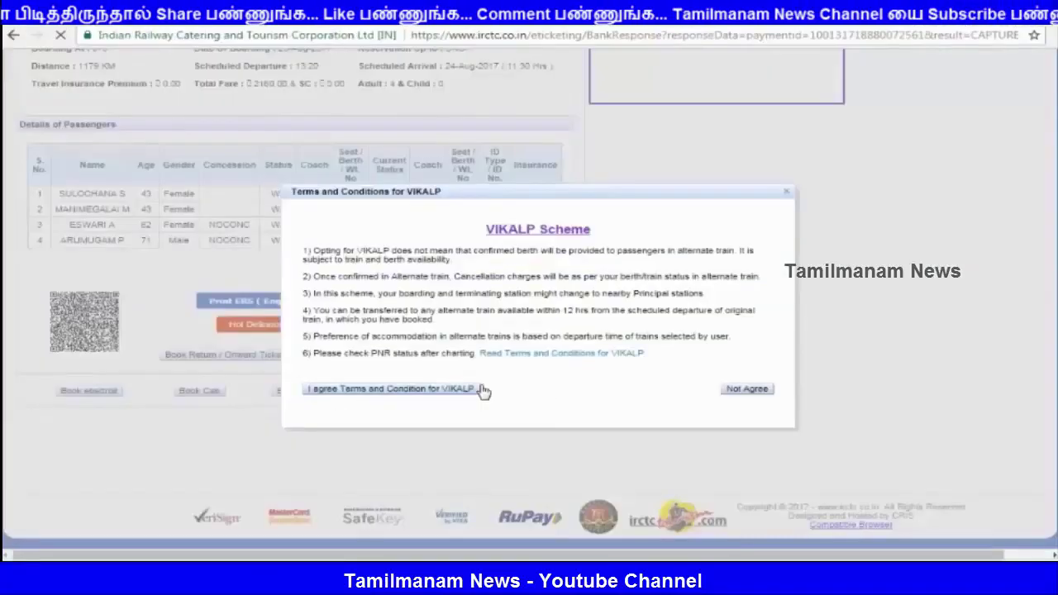
Accept the VIKALP scheme terms and dismiss its alternative train list
left_click(418, 395)
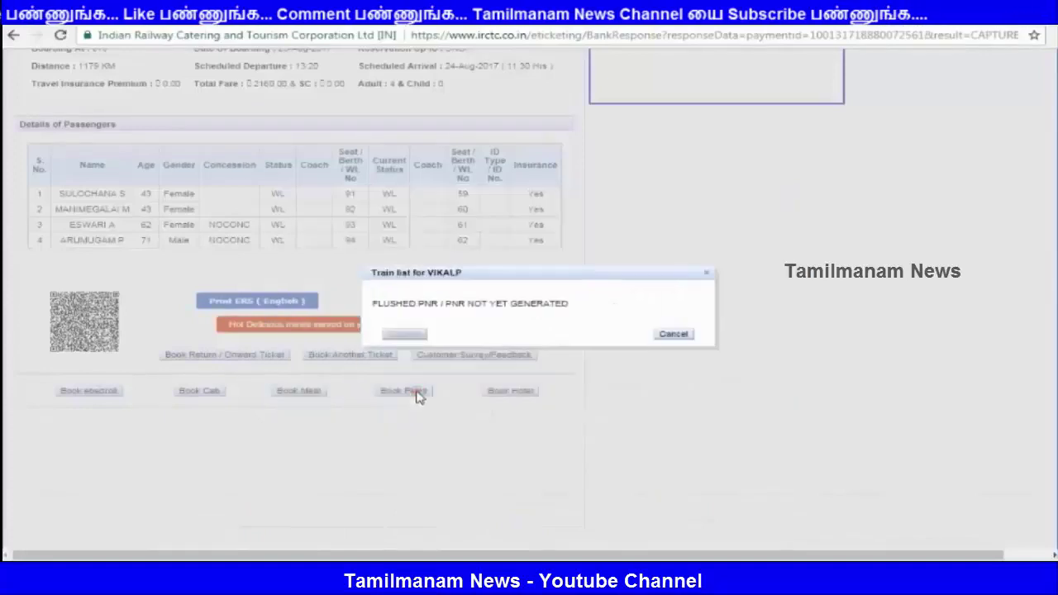
left_click(672, 334)
scroll(447, 343, "down", 2)
scroll(447, 343, "down", 2)
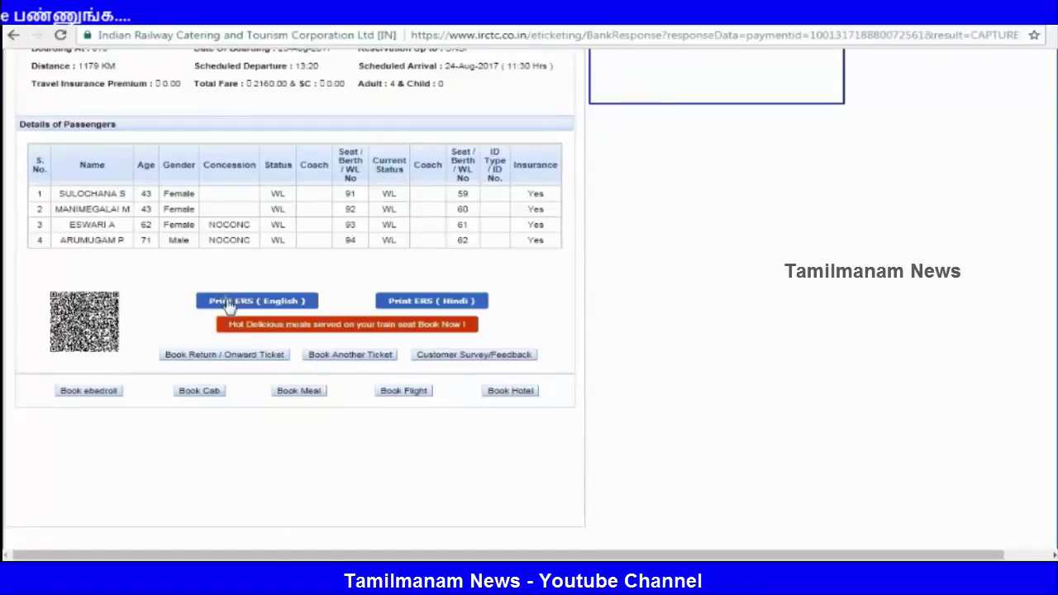
scroll(229, 304, "up", 4)
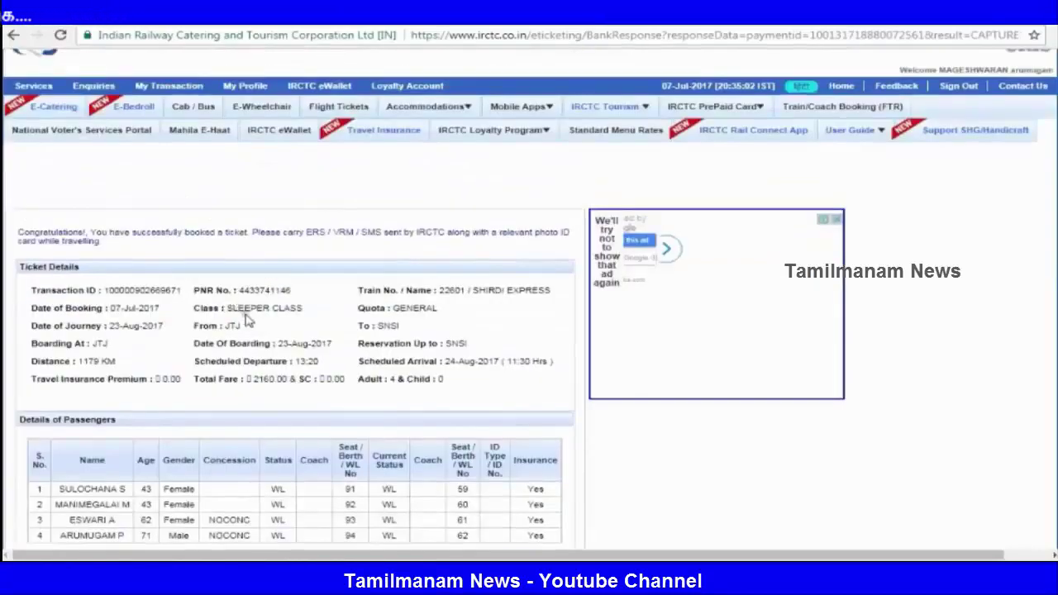
scroll(248, 322, "down", 4)
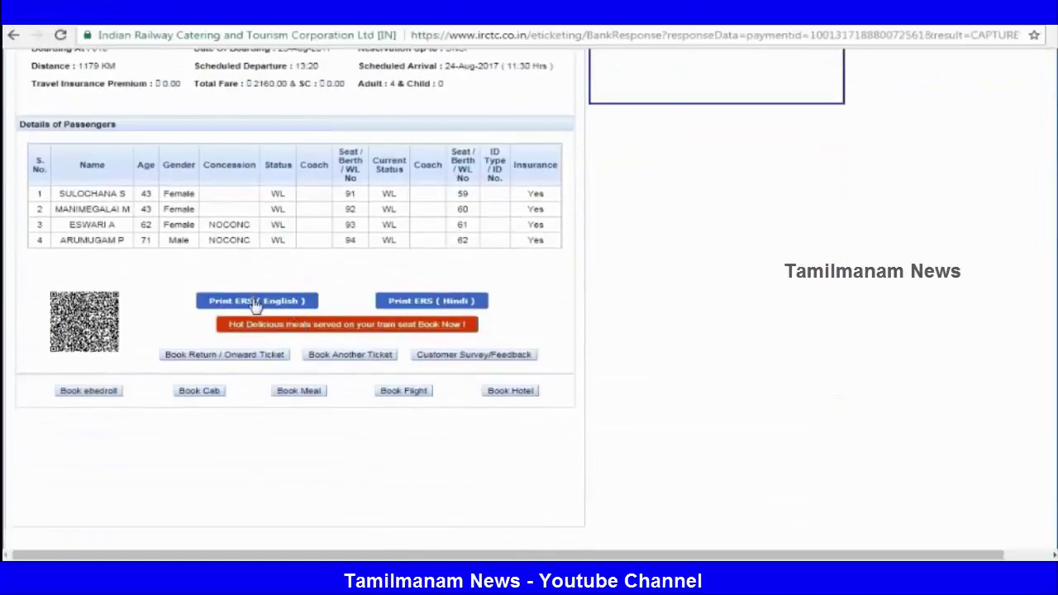
Print the English Electronic Reservation Slip for the Shirdi Express 22601 booking
left_click(256, 303)
scroll(342, 296, "down", 10)
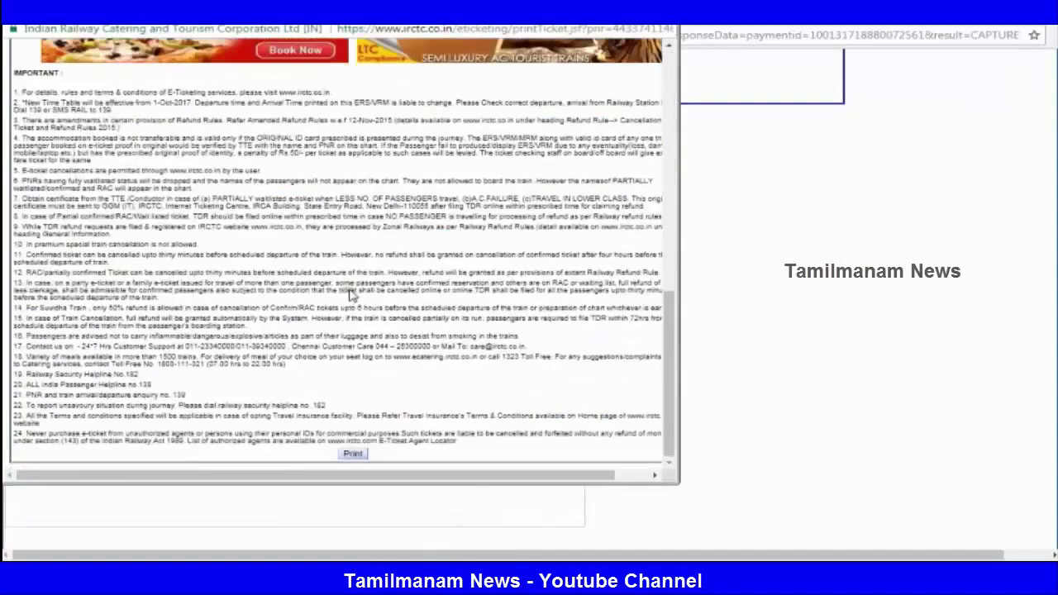
left_click(353, 455)
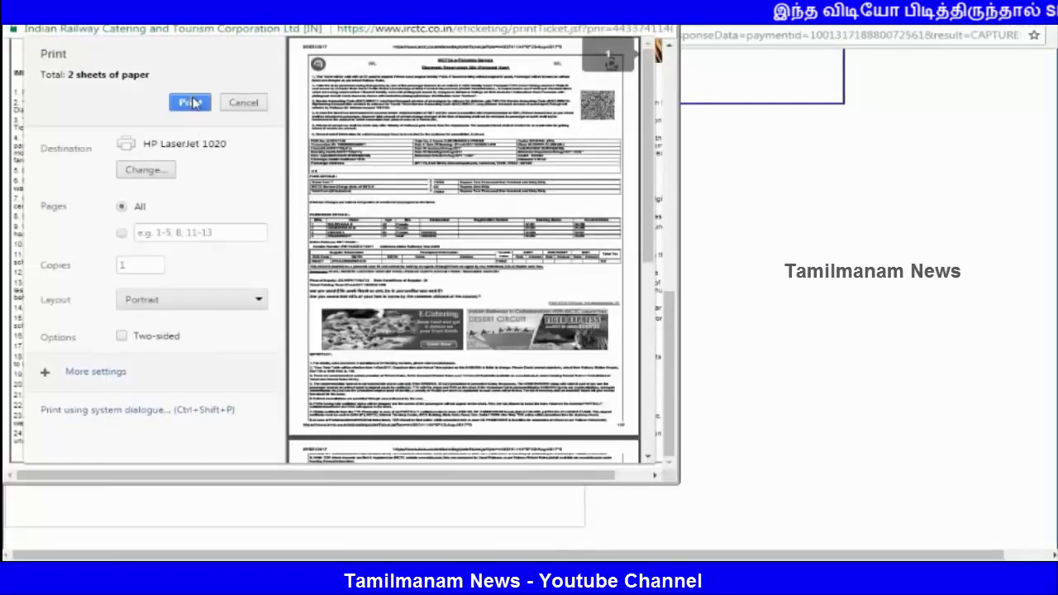
left_click(191, 102)
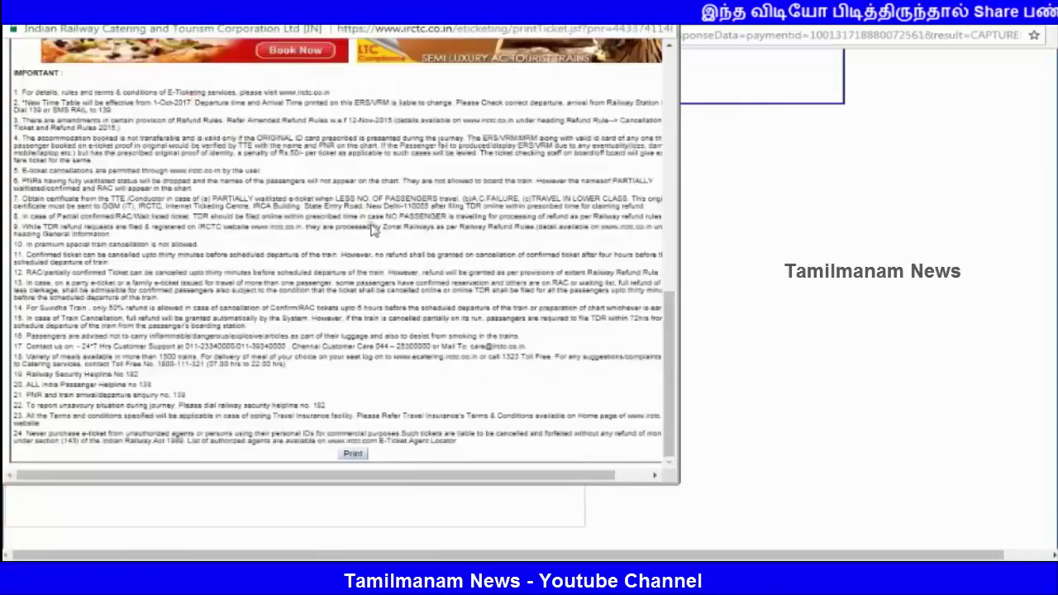
scroll(586, 281, "up", 5)
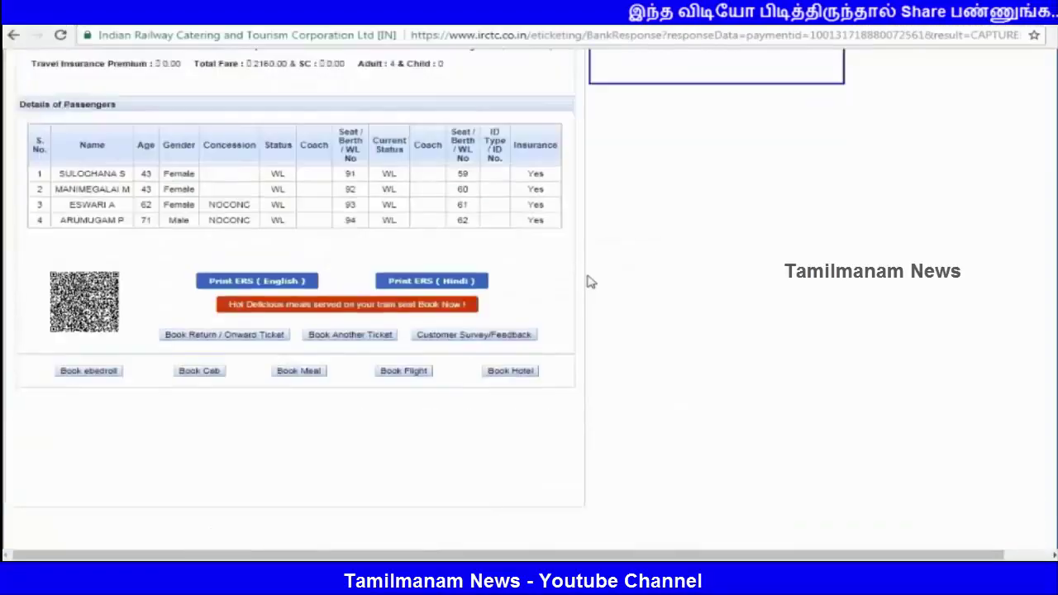
scroll(747, 400, "down", 5)
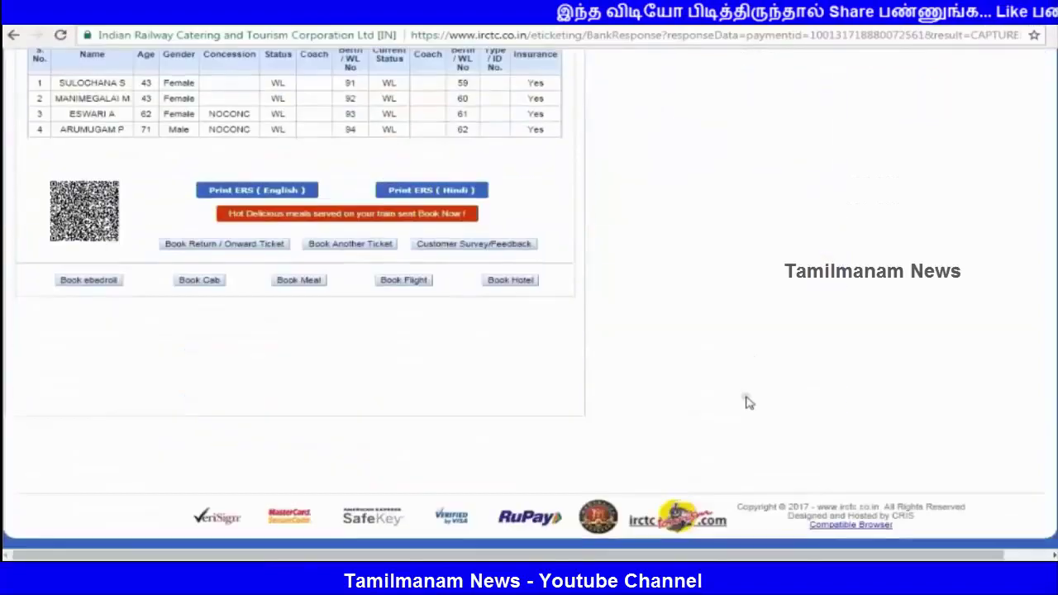
scroll(451, 289, "up", 1)
scroll(452, 289, "up", 5)
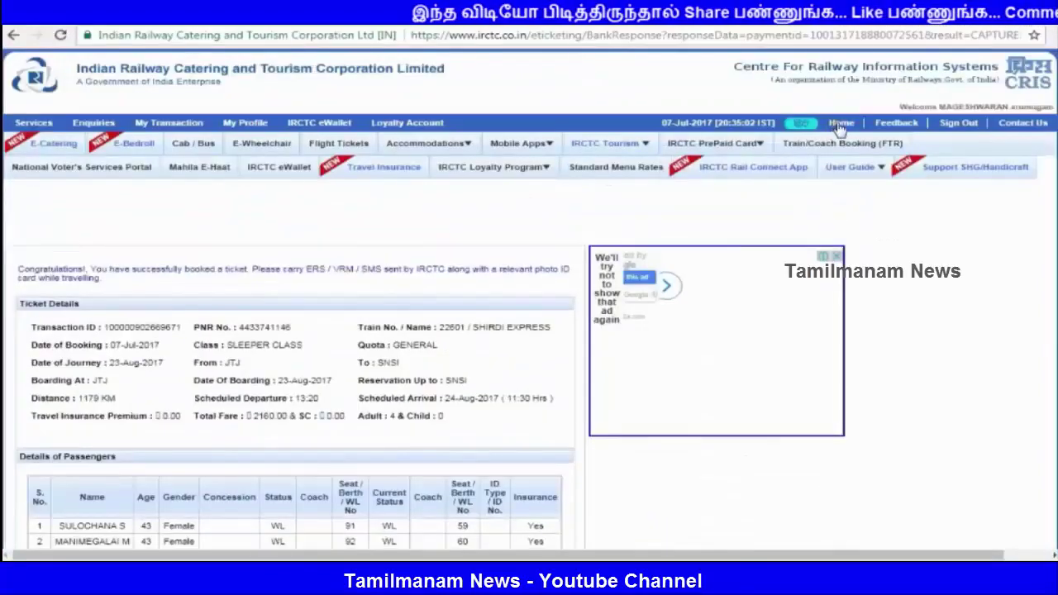
Show Booked Ticket History with the 22601 JTJ–SNSI ticket for 23-Aug-2017, then switch to Gmail
left_click(842, 124)
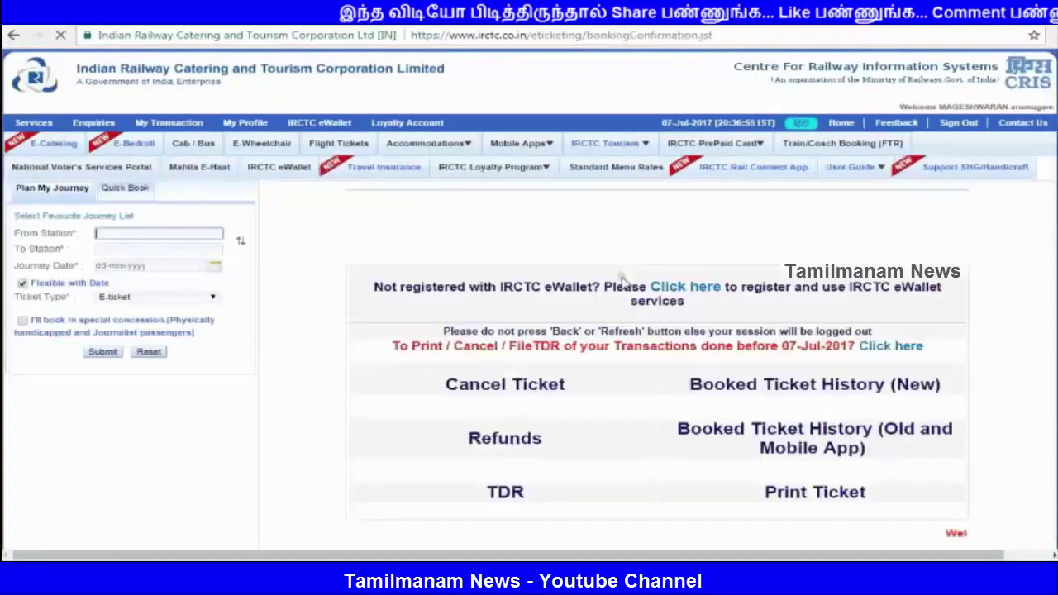
left_click(788, 391)
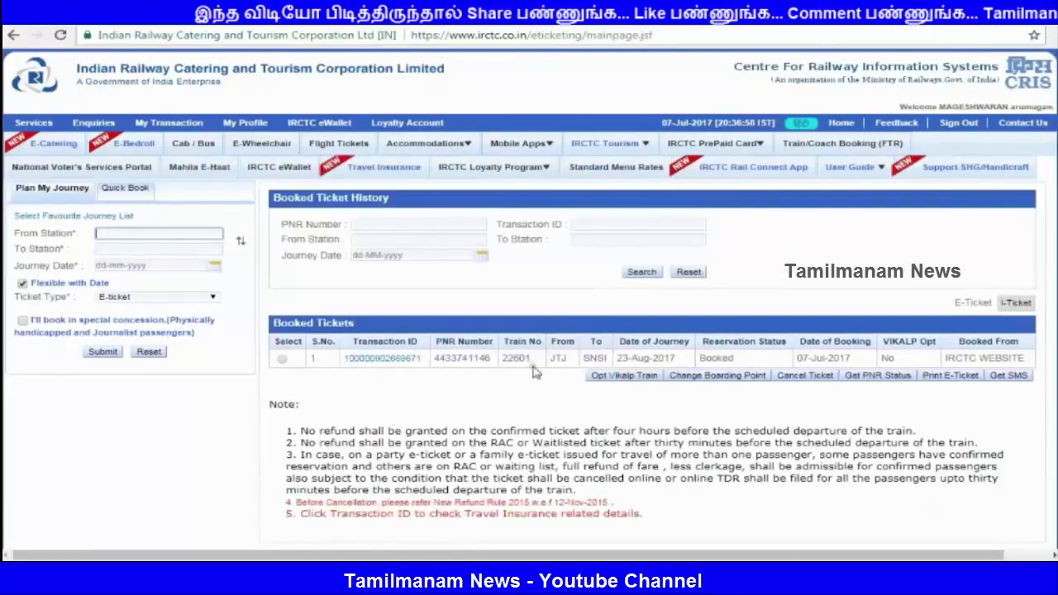
scroll(647, 396, "down", 2)
scroll(637, 395, "up", 2)
mouse_move(417, 143)
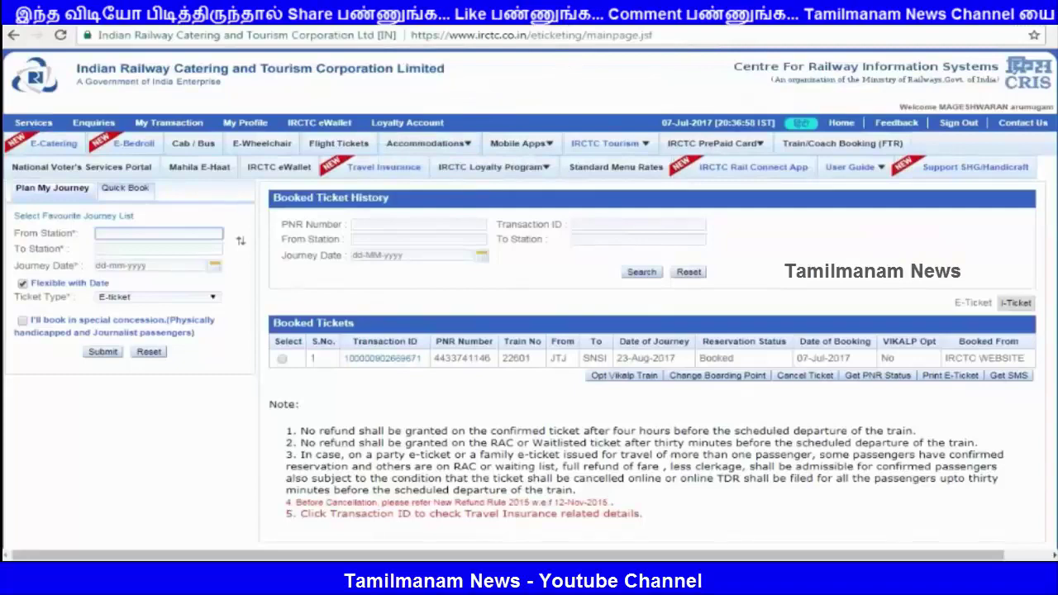
key("ctrl+Tab")
Open the inbox and read through the IRCTC booking confirmation email
left_click(29, 174)
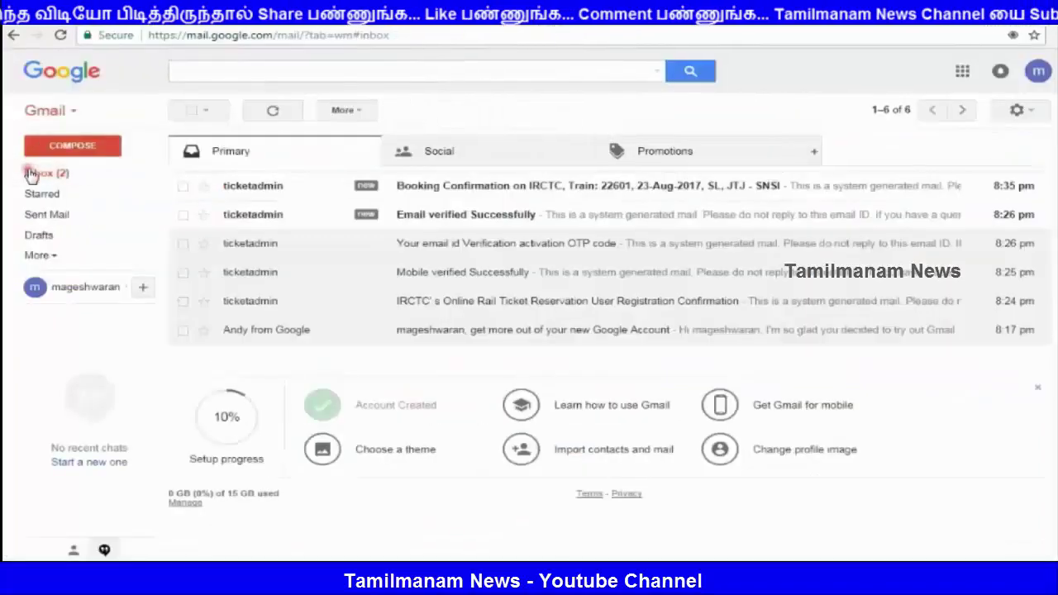
left_click(500, 197)
scroll(479, 297, "down", 2)
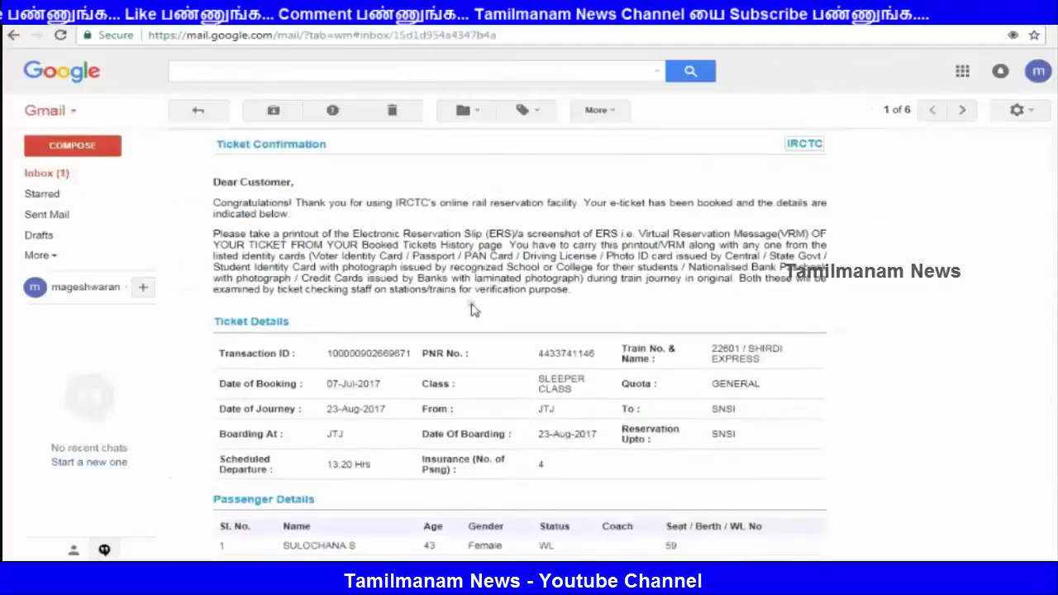
scroll(476, 323, "down", 2)
scroll(478, 339, "down", 5)
scroll(480, 341, "down", 5)
scroll(479, 341, "down", 4)
scroll(479, 343, "up", 1)
scroll(479, 343, "up", 15)
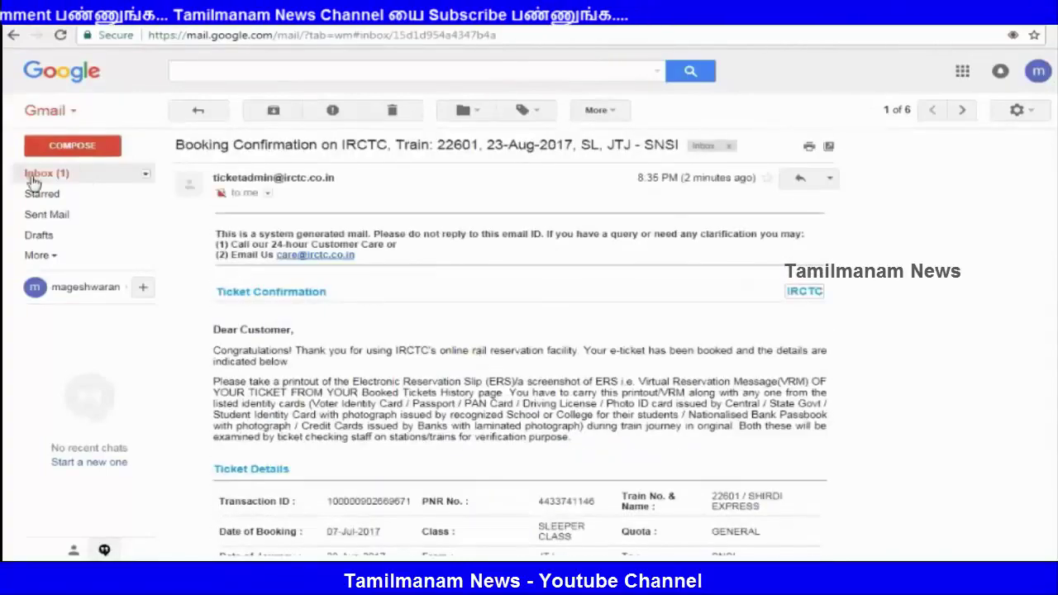
Back in the inbox, open 'Email verified Successfully' and return to the inbox
left_click(33, 175)
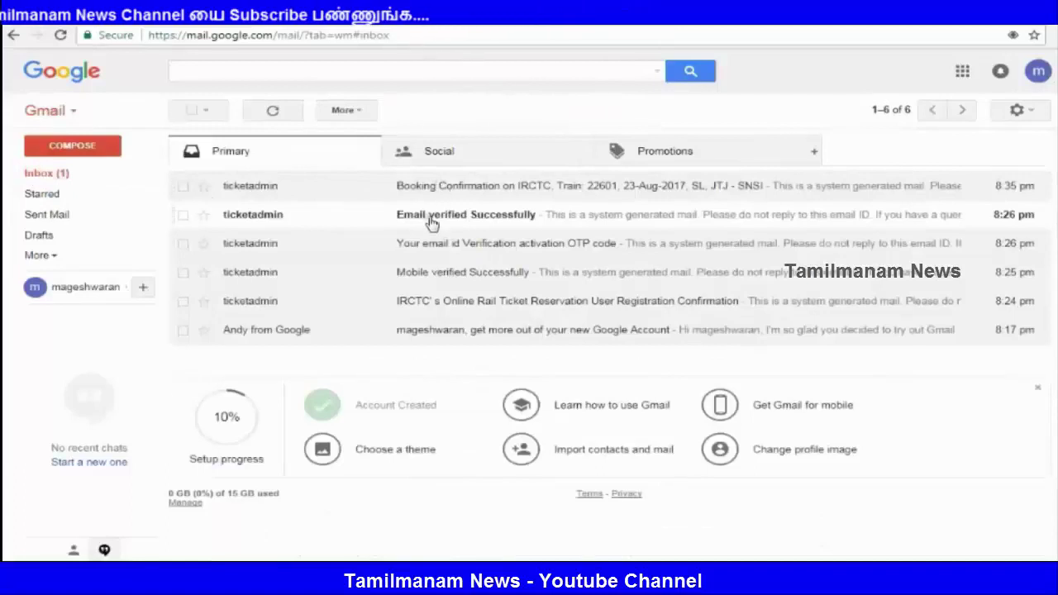
left_click(430, 220)
left_click(38, 173)
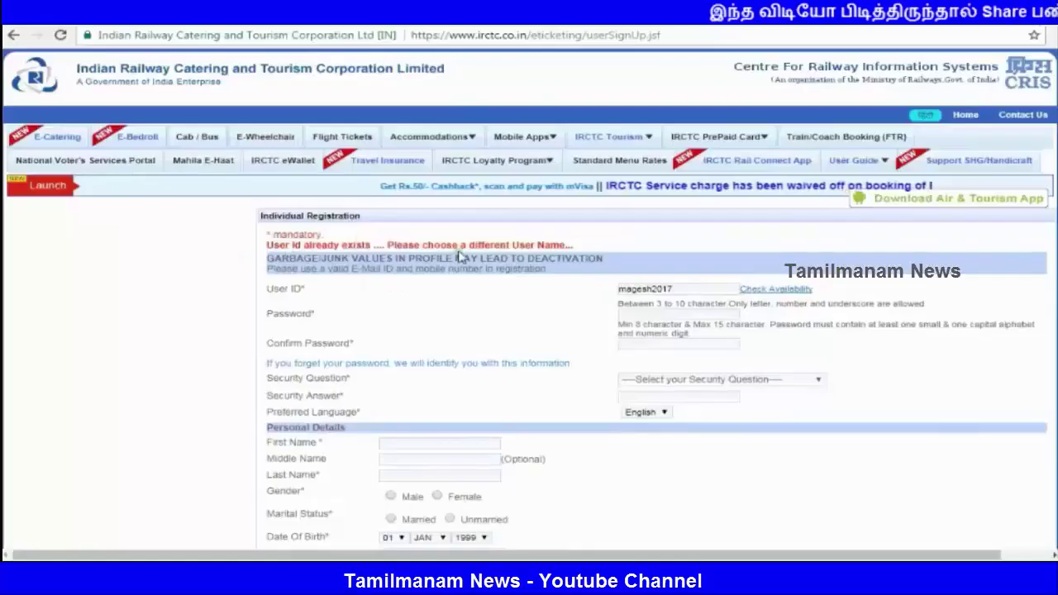
Edit the user ID until it is available, then enter and confirm the account password
key("BackSpace")
key("BackSpace")
key("BackSpace")
key("BackSpace")
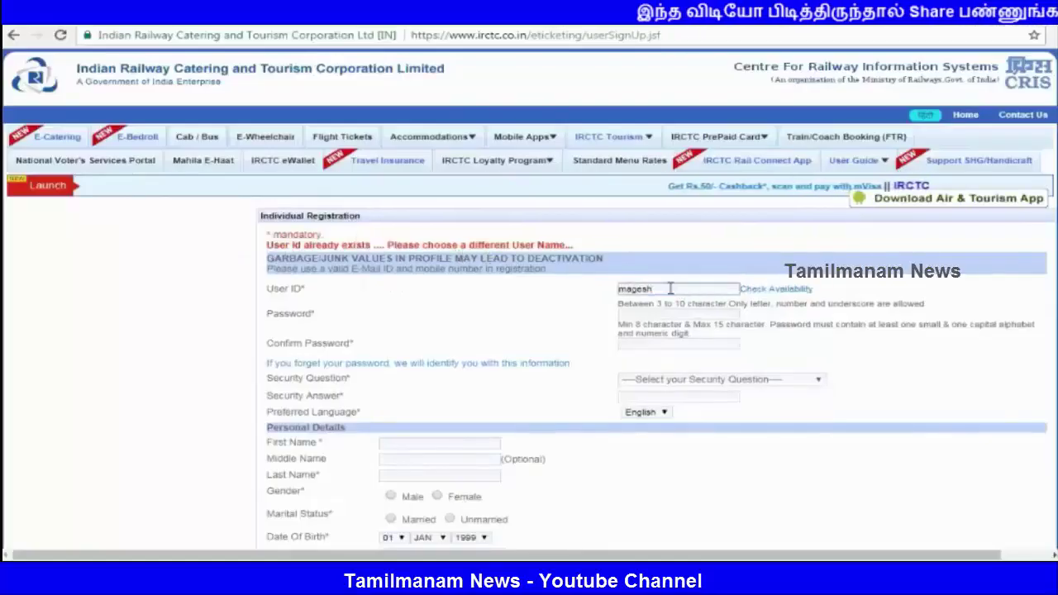
type("gur1")
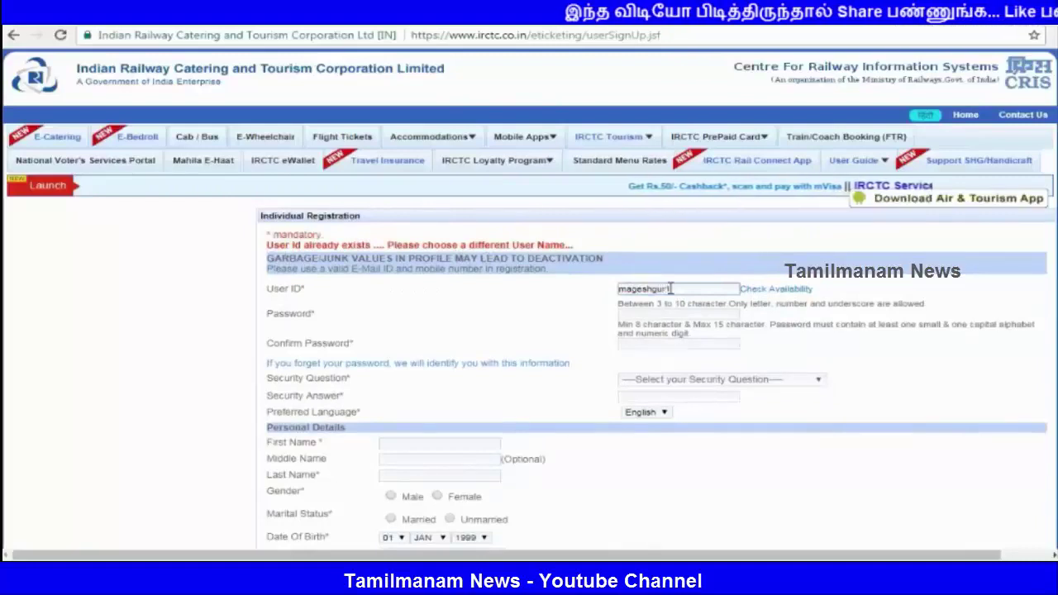
left_click(750, 291)
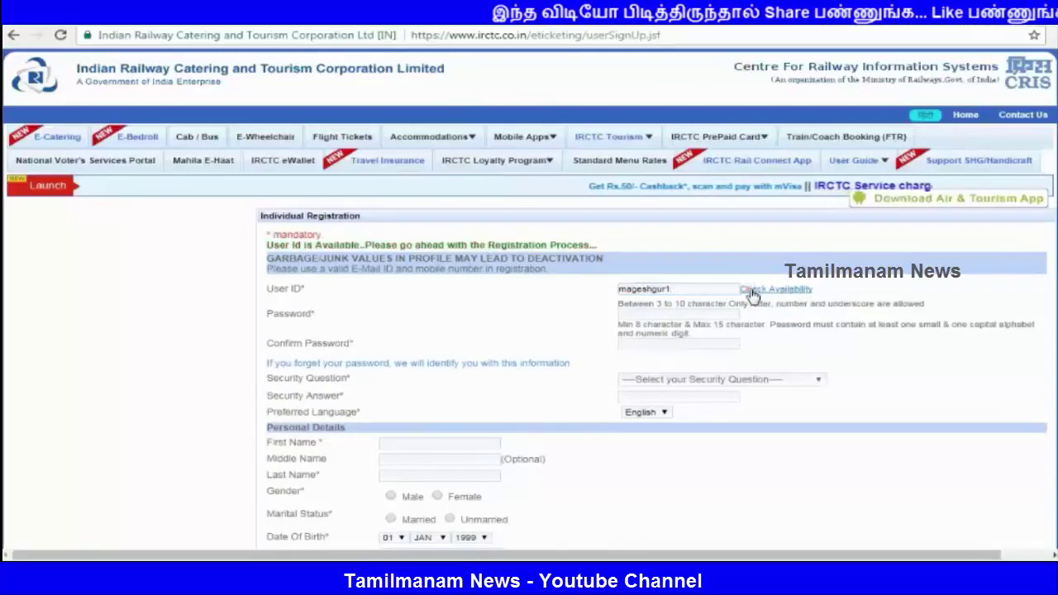
left_click(636, 313)
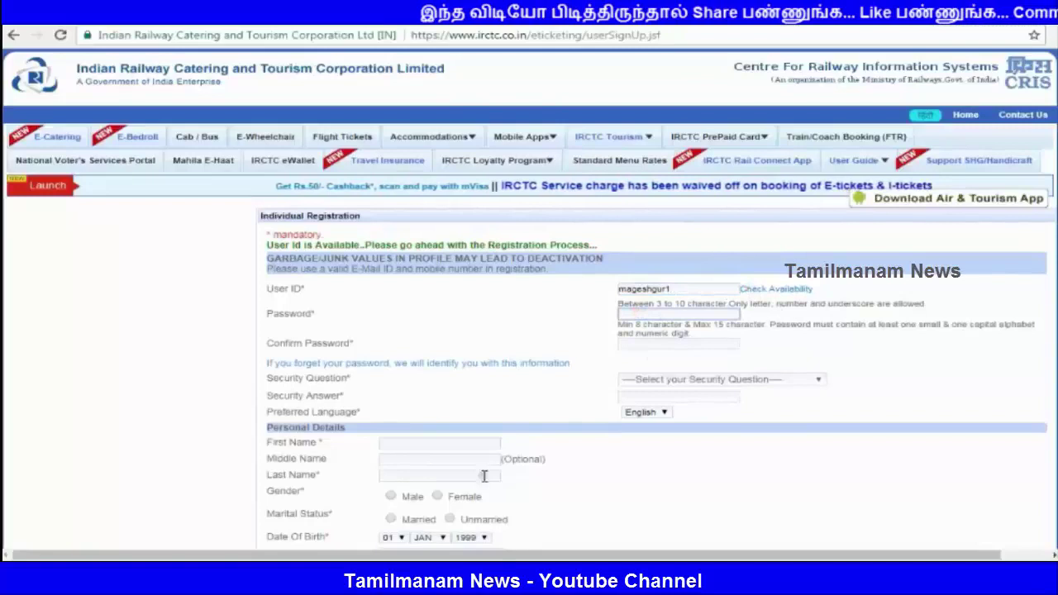
key("ctrl+v")
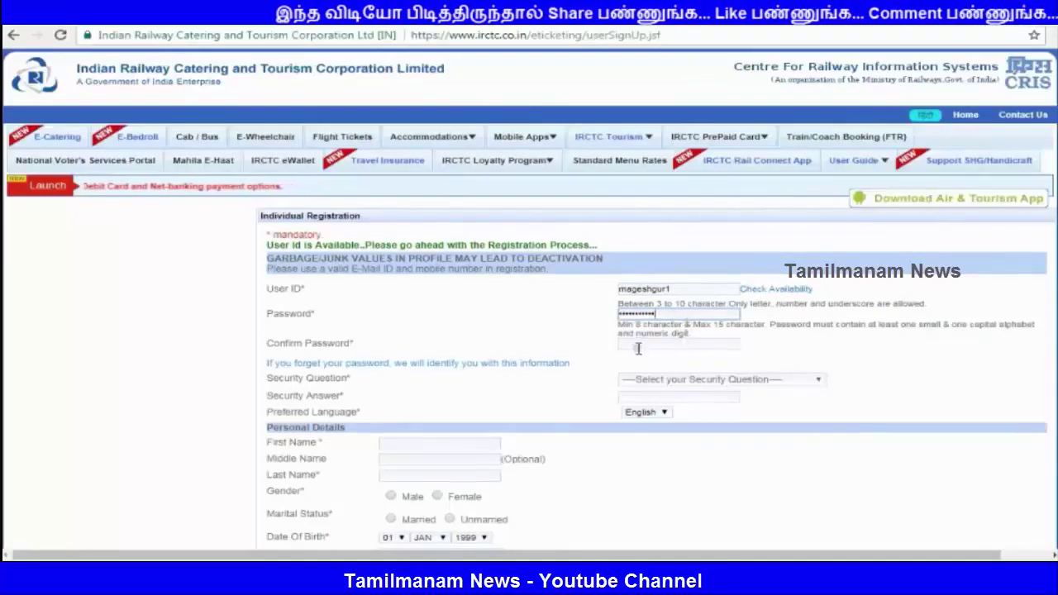
left_click(638, 343)
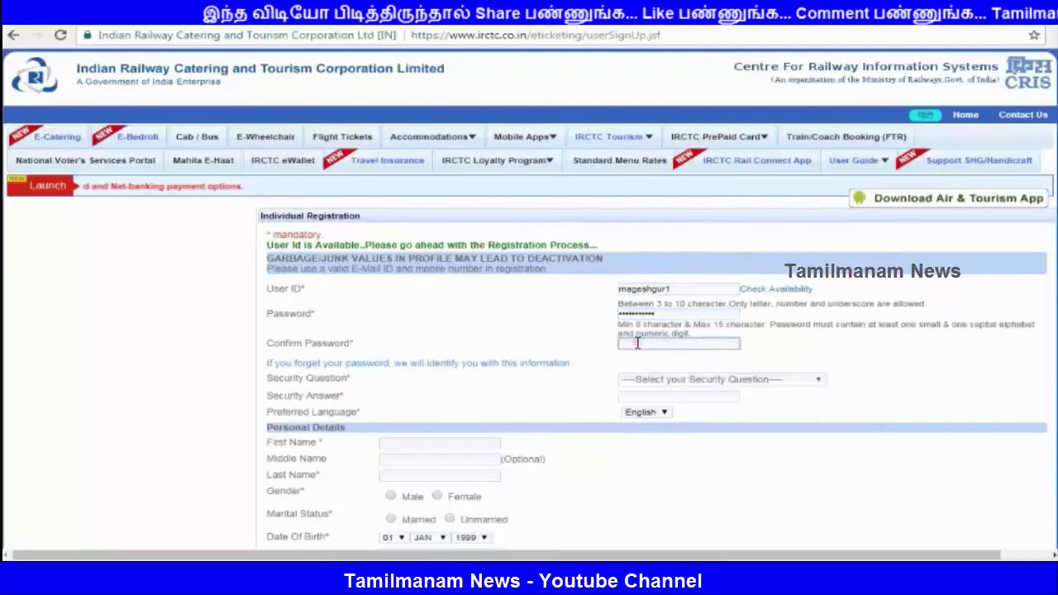
key("ctrl+v")
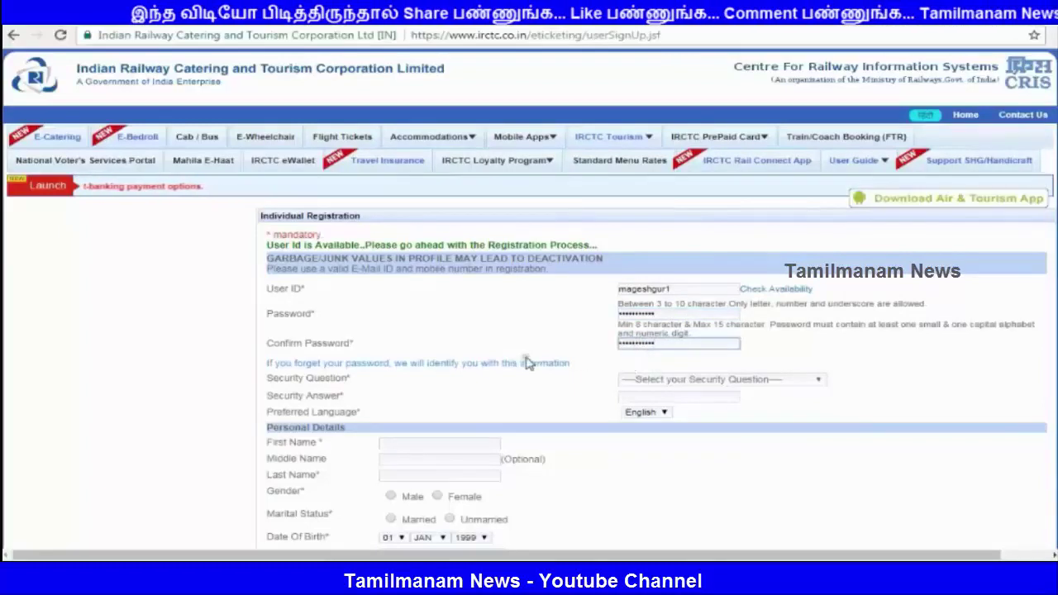
Choose the 'What is your pet name?' security question and enter its answer
left_click(646, 380)
left_click(653, 404)
left_click(632, 397)
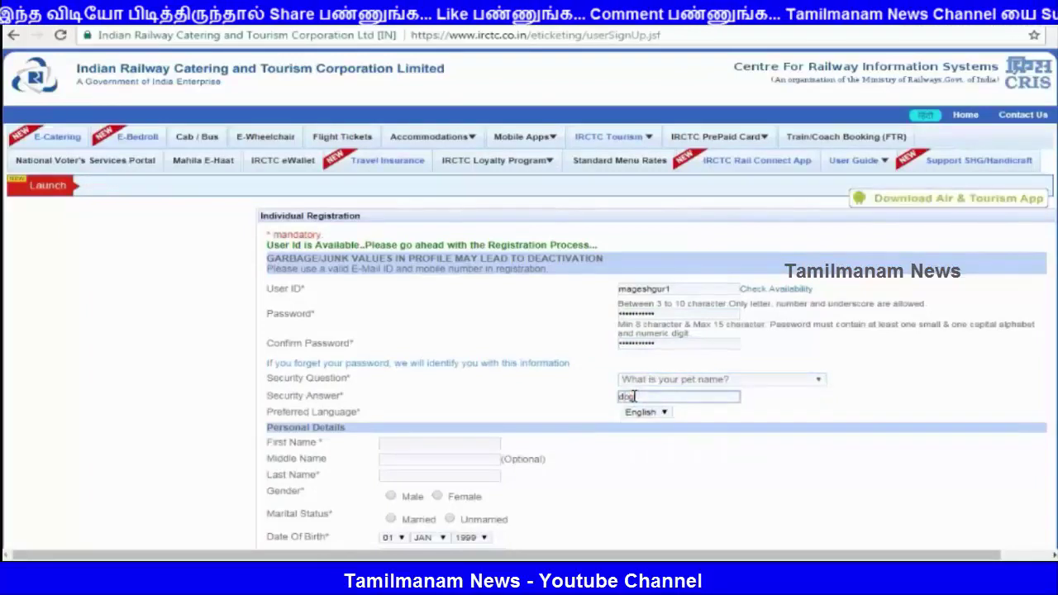
scroll(567, 385, "down", 2)
key("Tab")
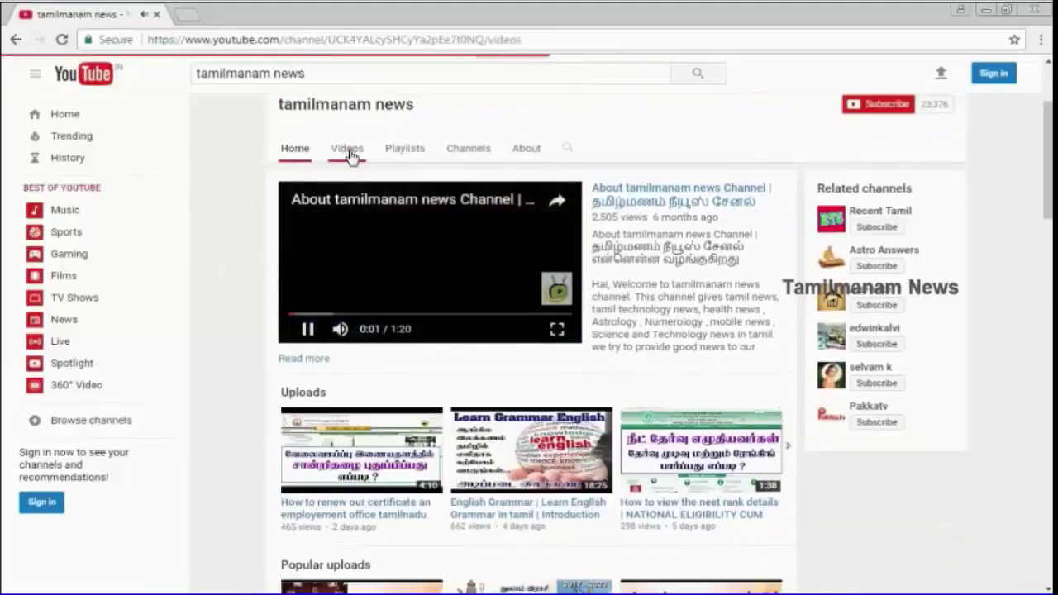
left_click(347, 147)
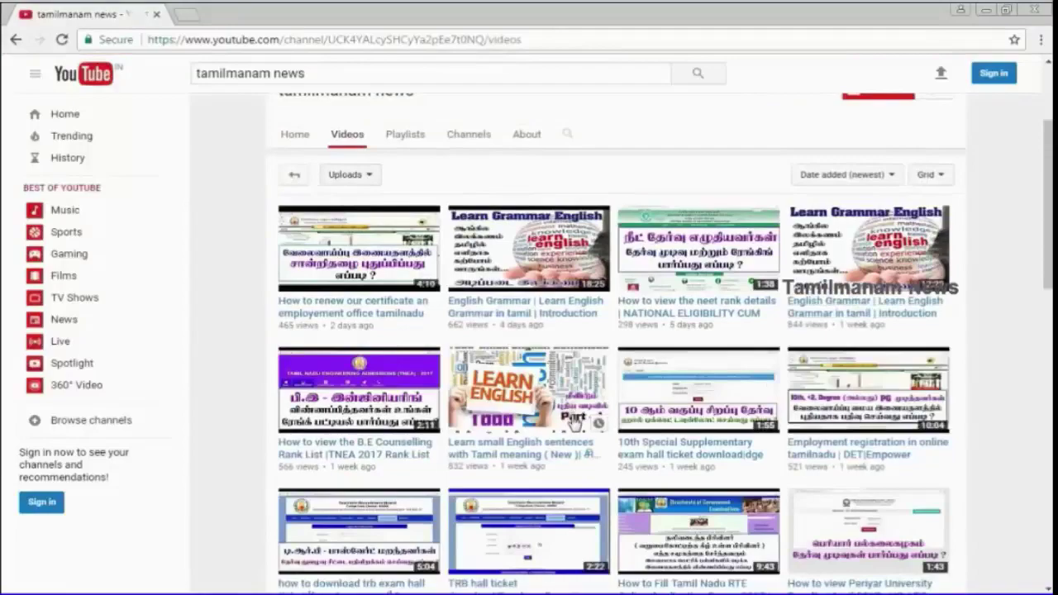
scroll(576, 423, "down", 2)
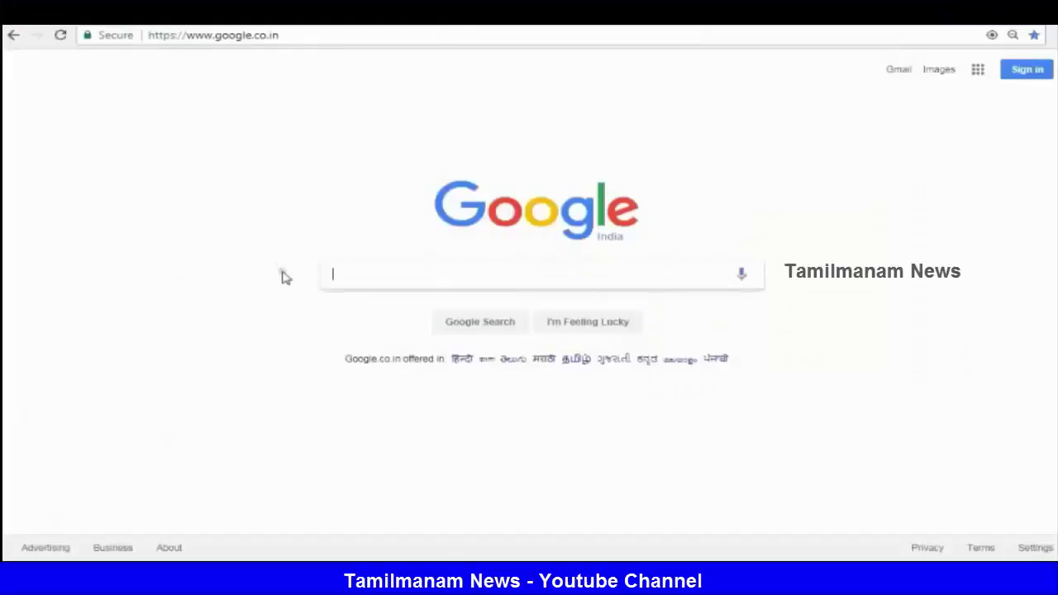
Search Google for 'railway reservation'
type("R")
key("BackSpace")
type("rai")
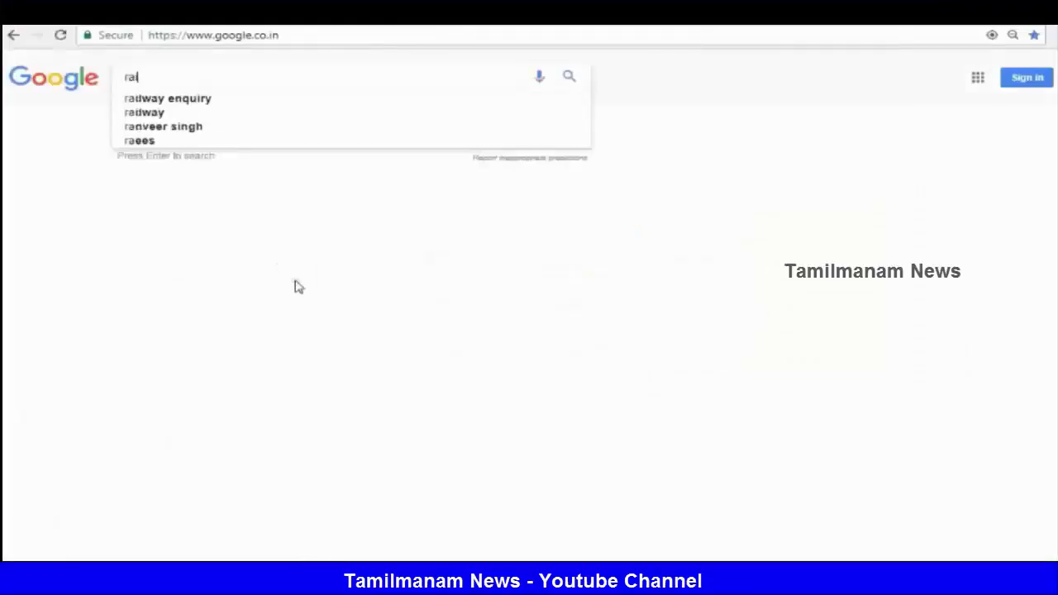
type("lway res")
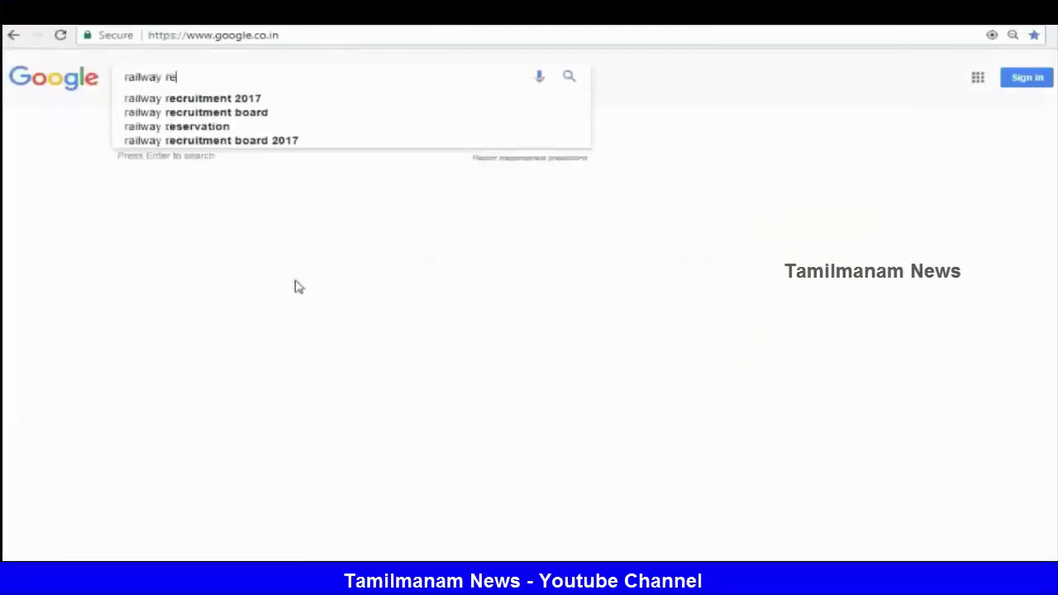
type("ervation")
key("Return")
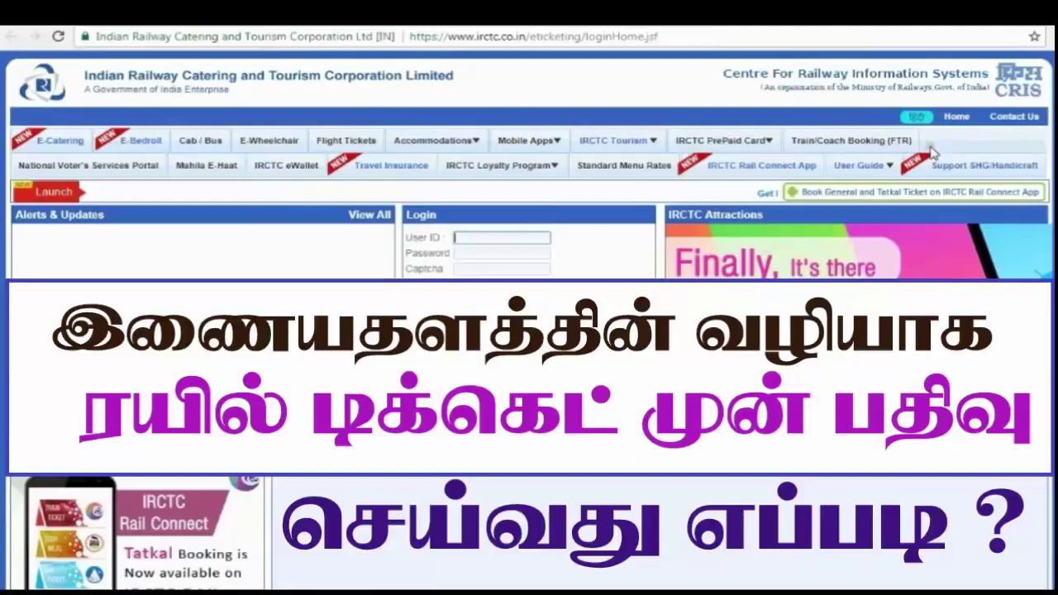
In a new window, search YouTube for 'tamilmanam' and open the tamilmanam news channel
key("ctrl+n")
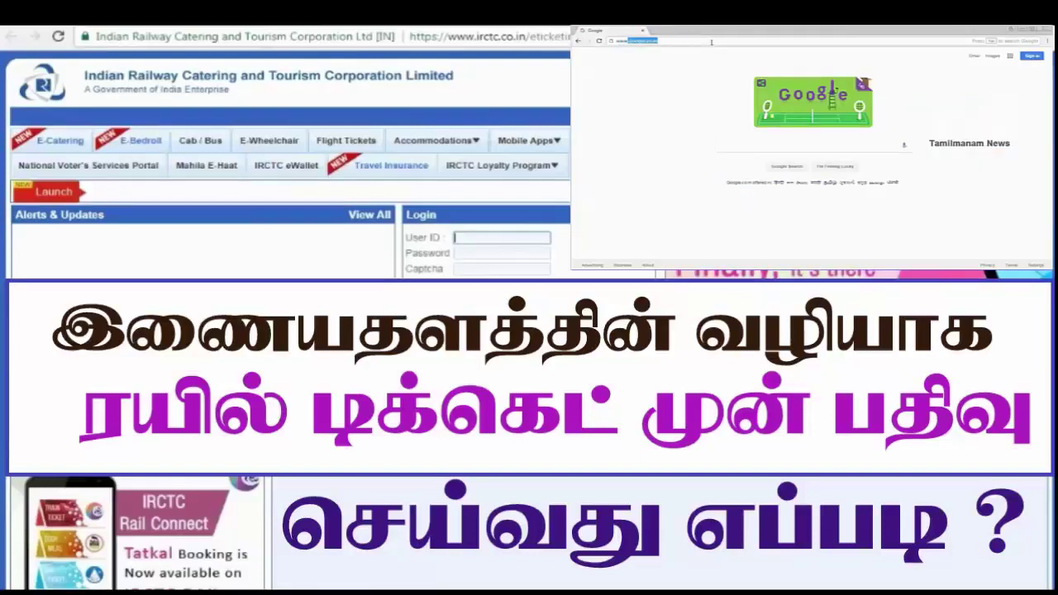
type("youtube.com")
key("Return")
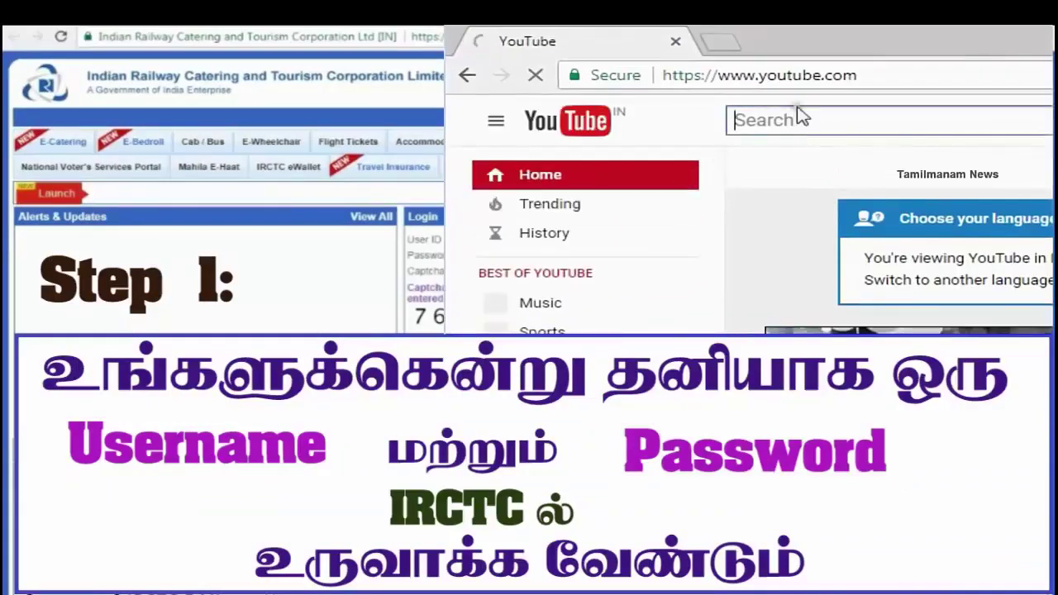
type("tamil")
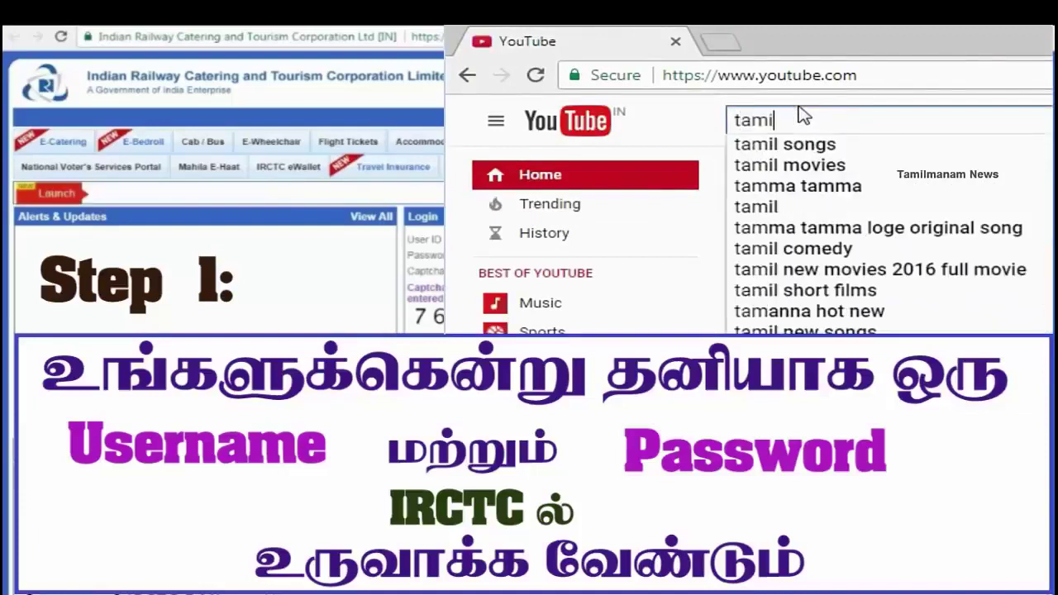
type("manam")
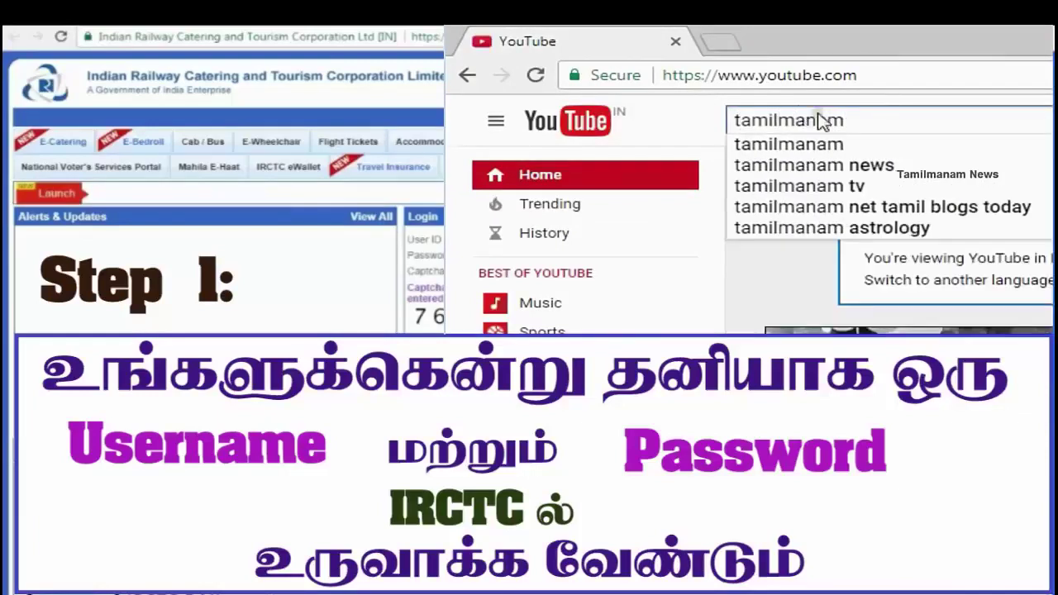
left_click(891, 168)
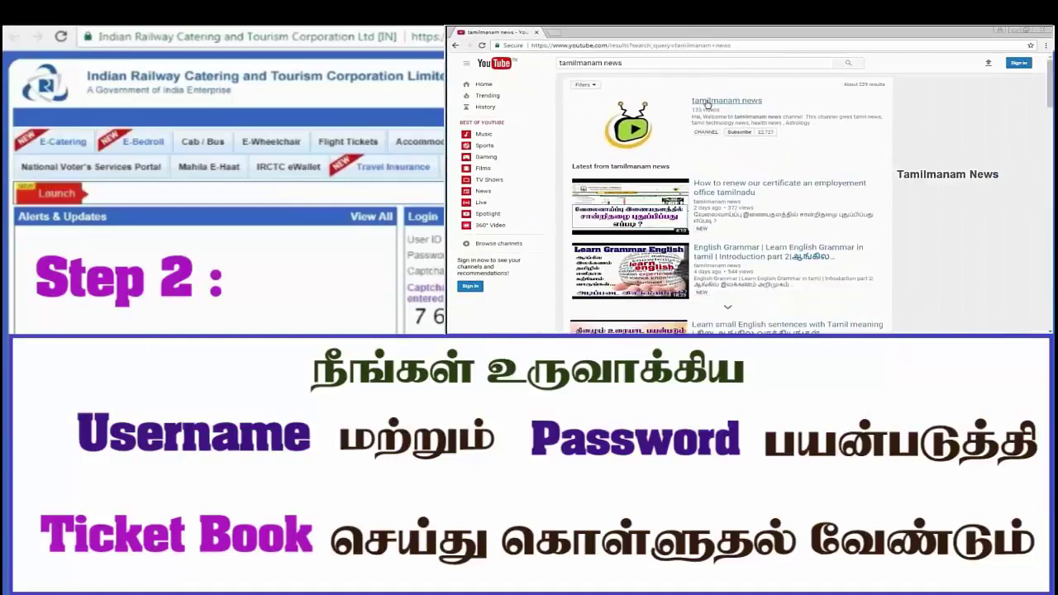
left_click(706, 102)
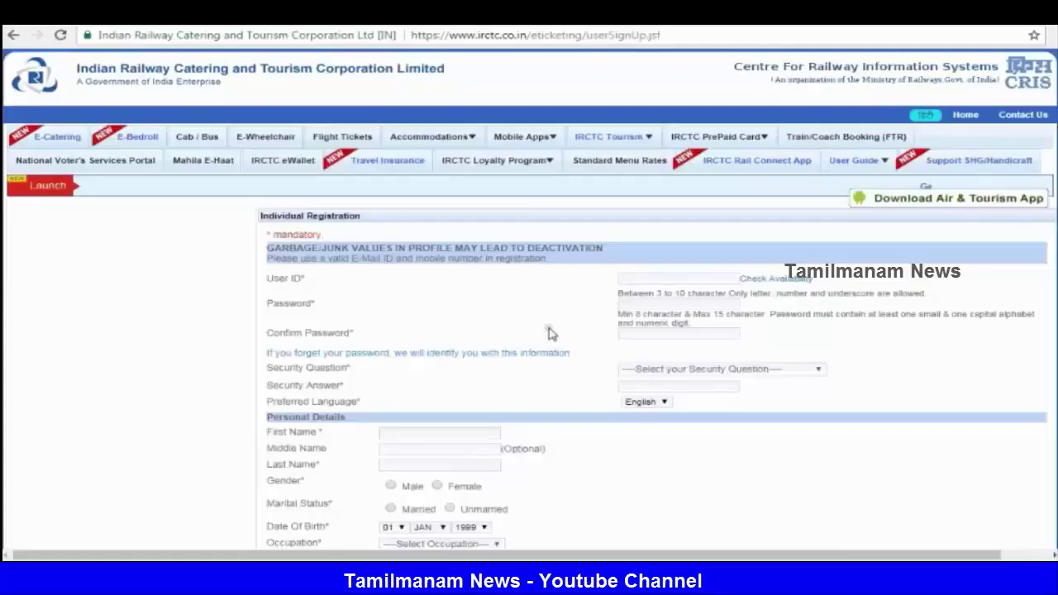
Type the desired user ID into the registration form's User ID field
left_click(630, 280)
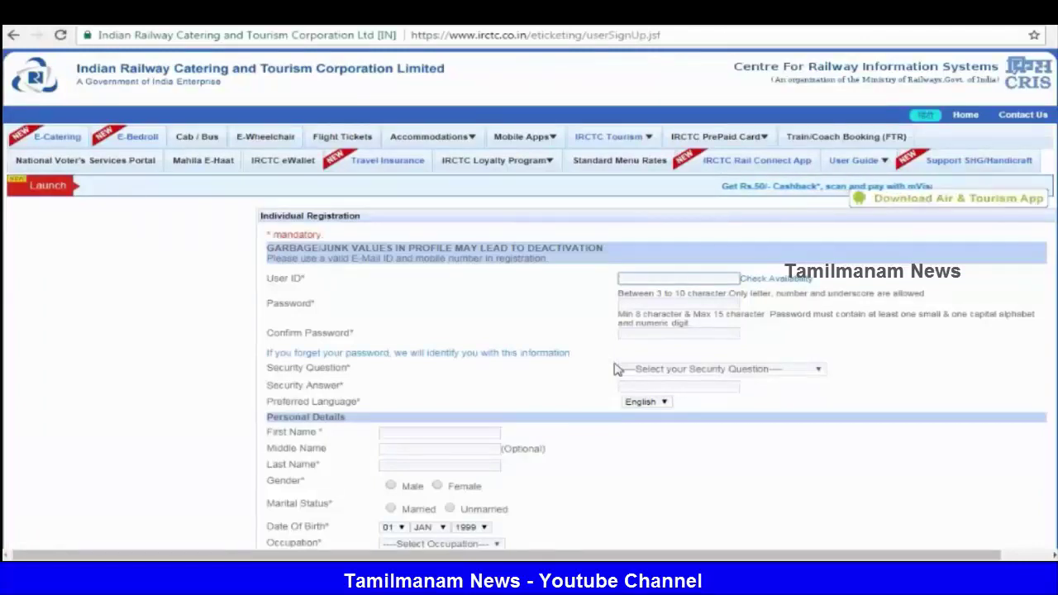
type("msgesh")
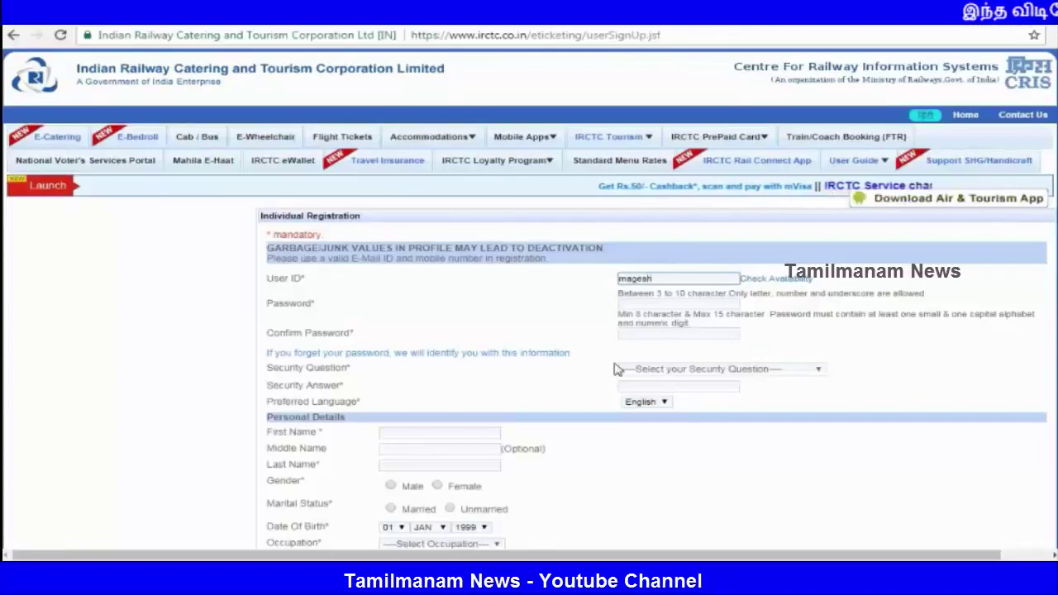
type("2017")
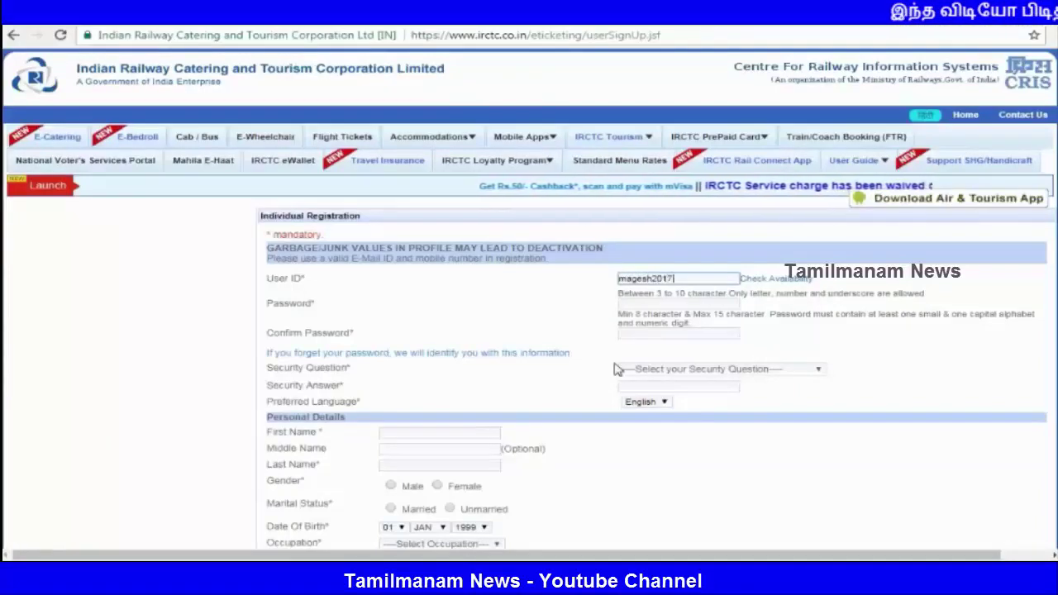